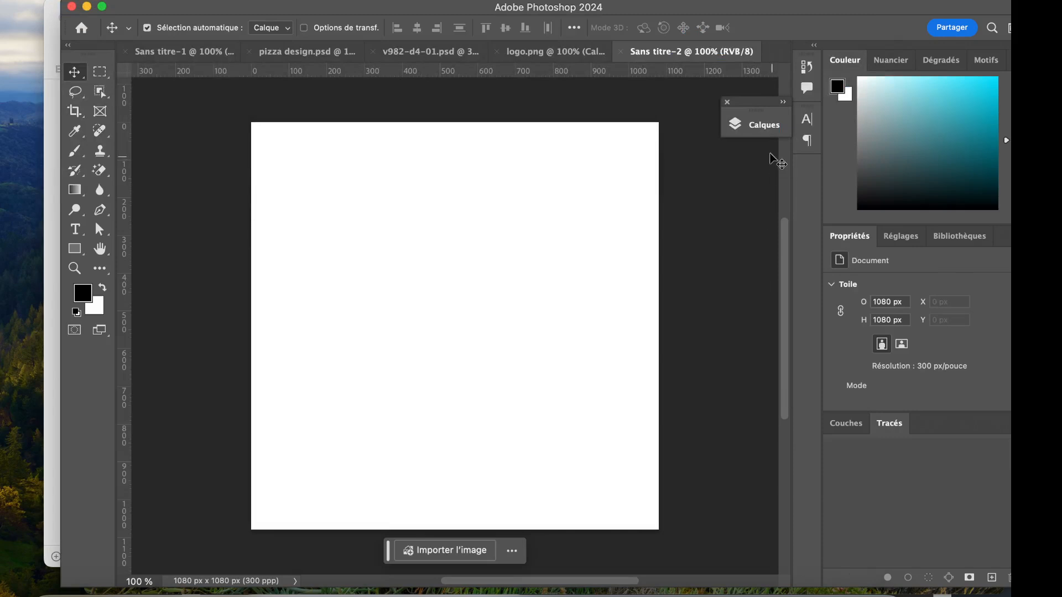
Add a solid colour fill layer in yellow #ebb81b above the background
left_click(762, 127)
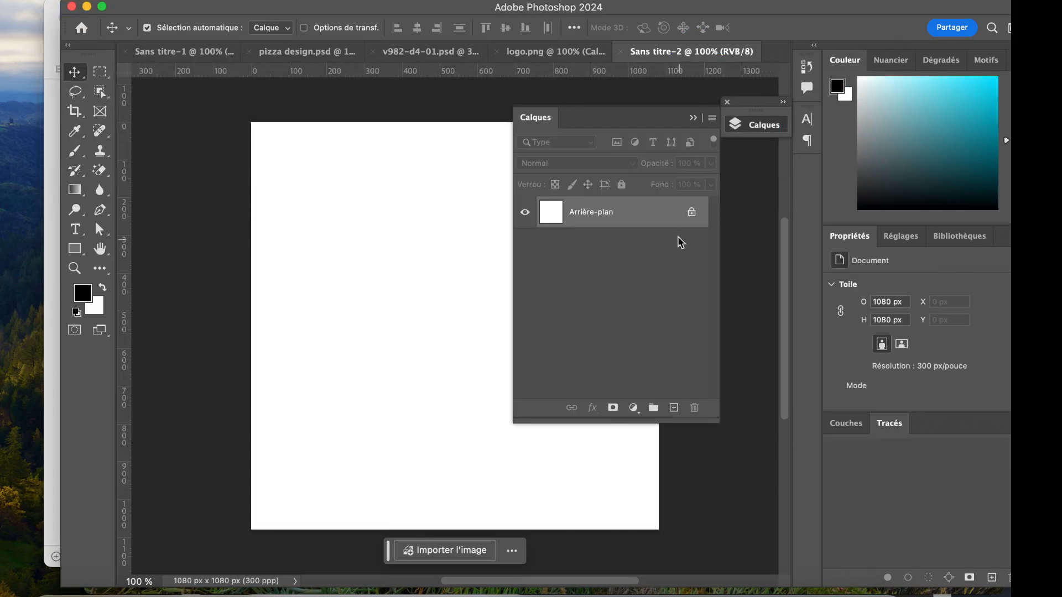
left_click(634, 408)
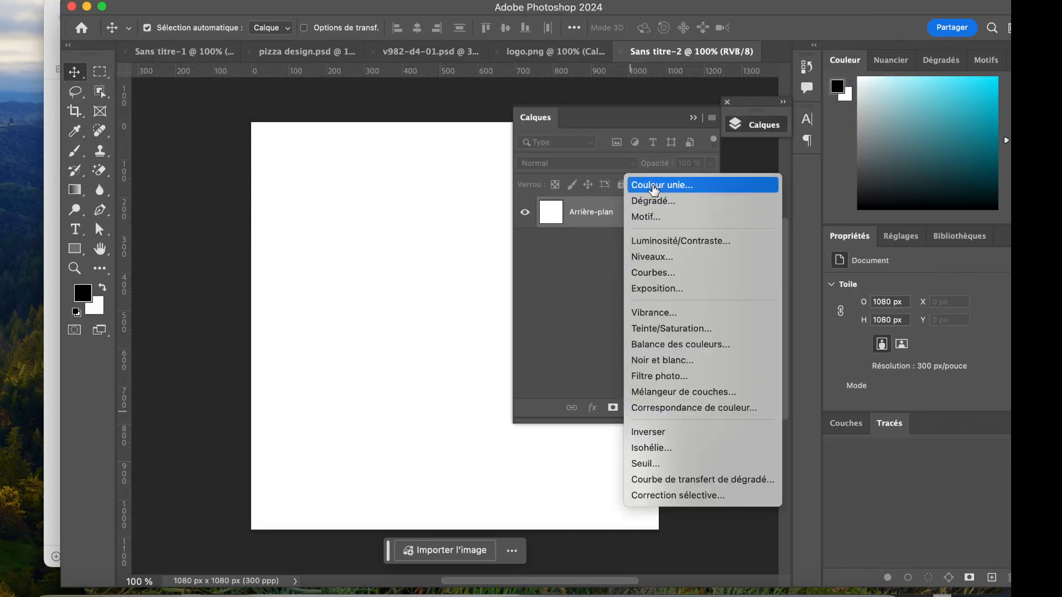
left_click(553, 349)
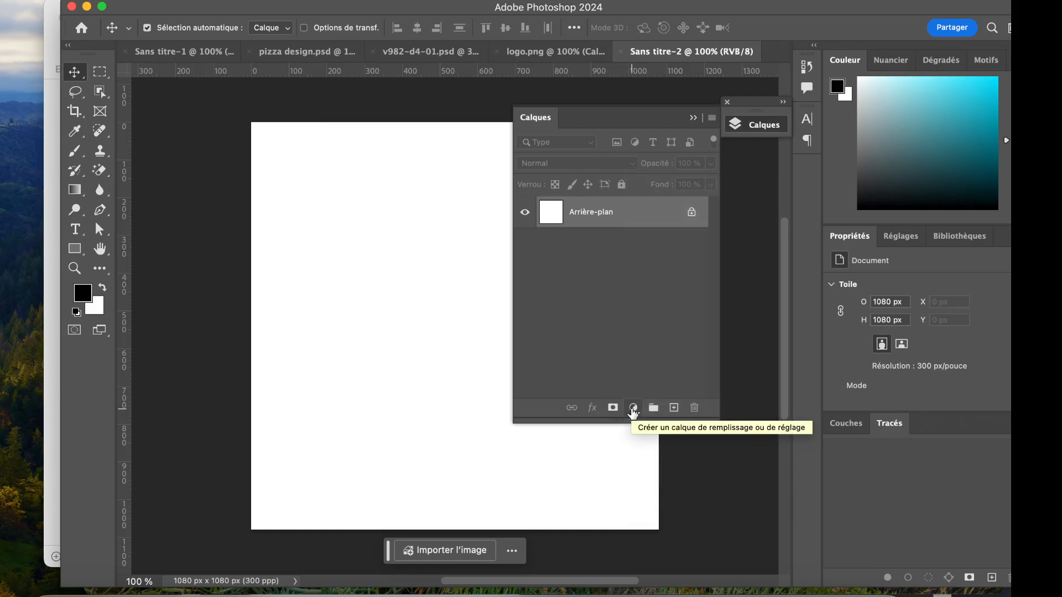
left_click(647, 186)
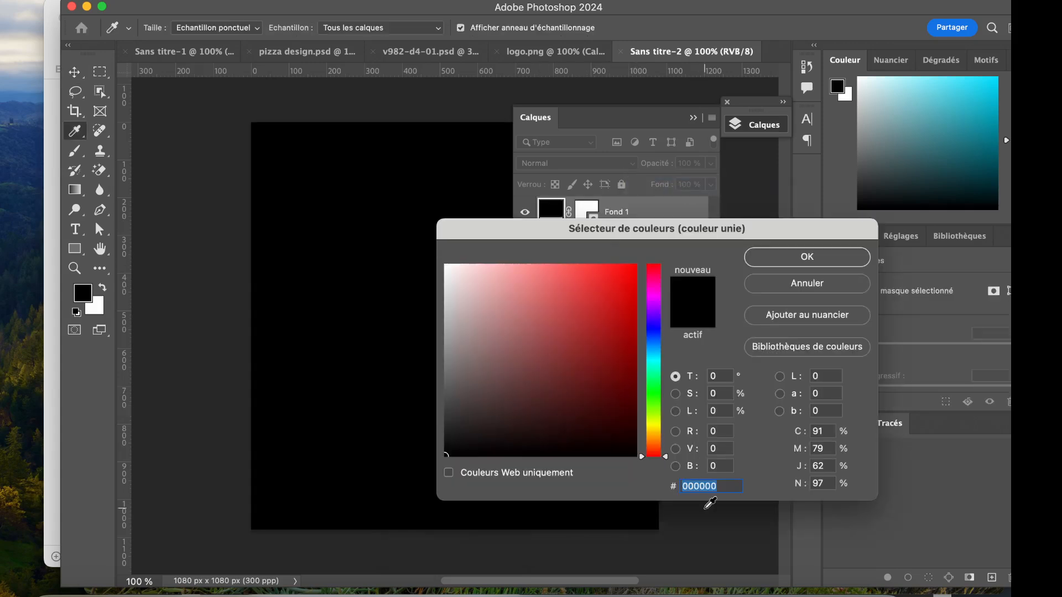
type("ebb81b")
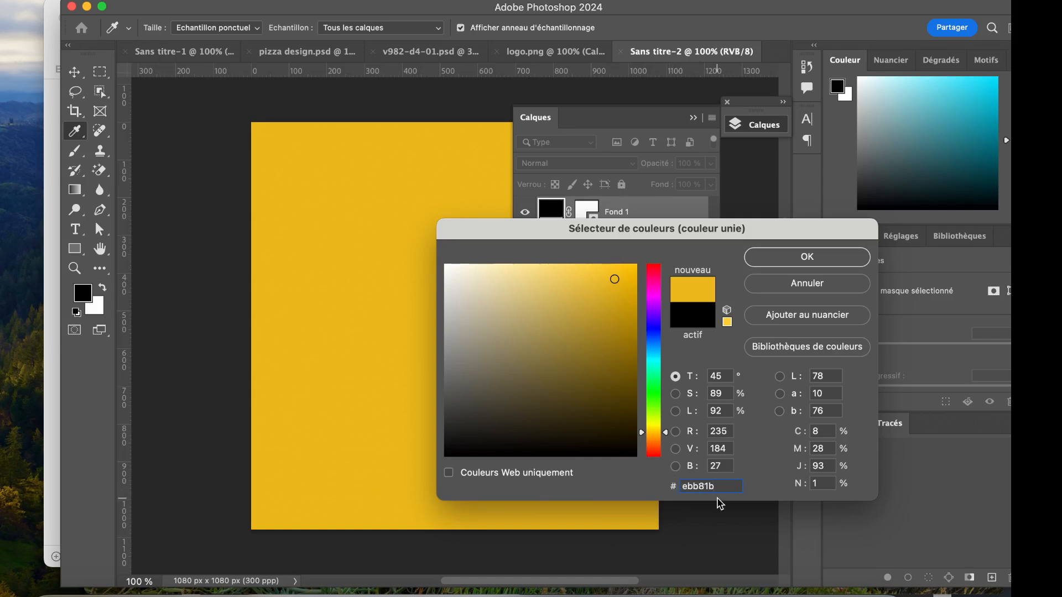
left_click(784, 257)
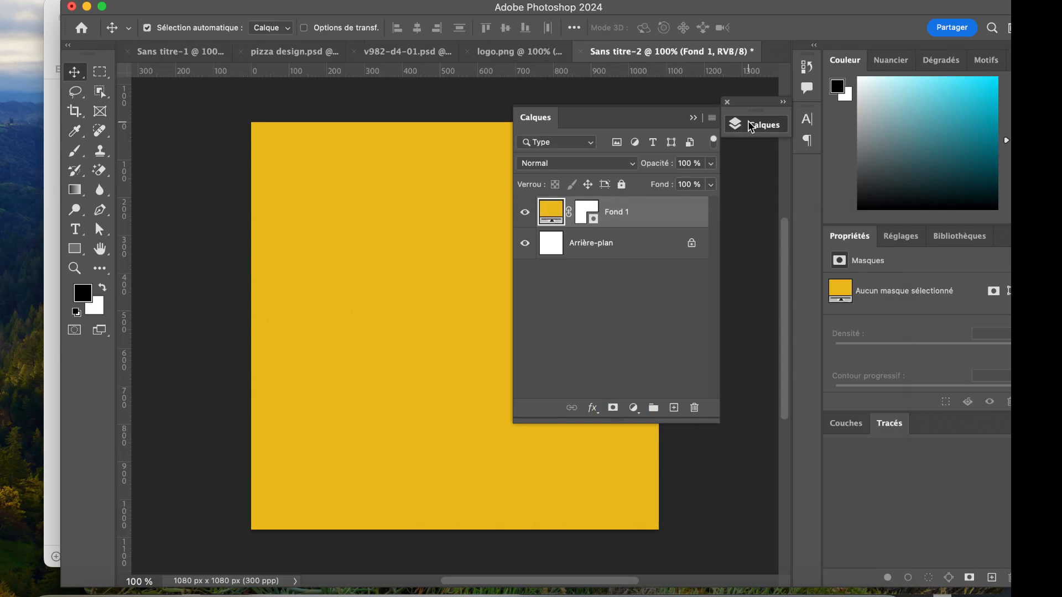
Place the torn-paper image 25599-[Converted].png from the Pizza source file folder as an embedded object
left_click(83, 1)
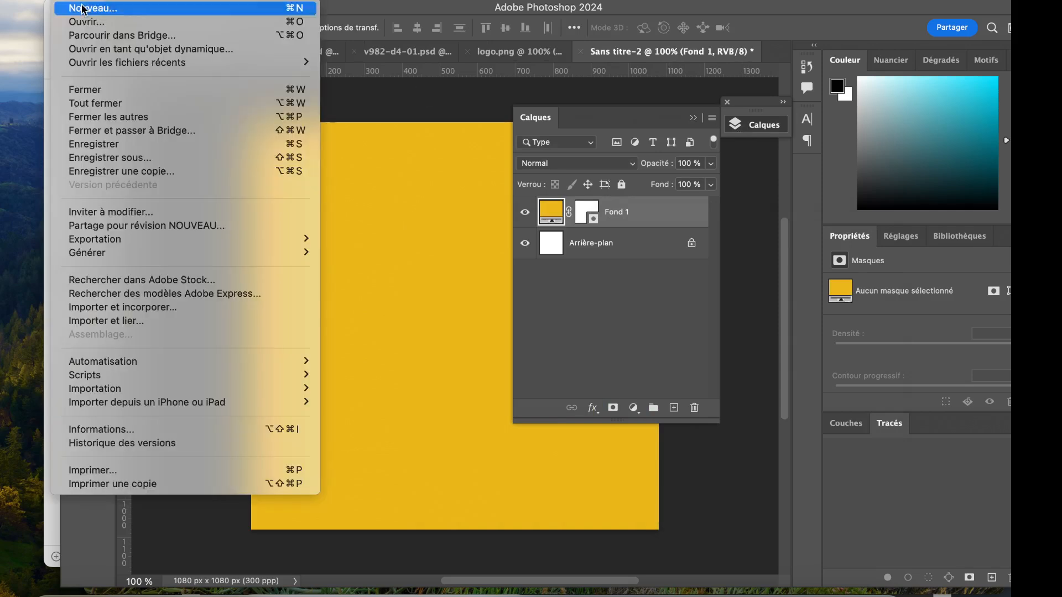
left_click(154, 312)
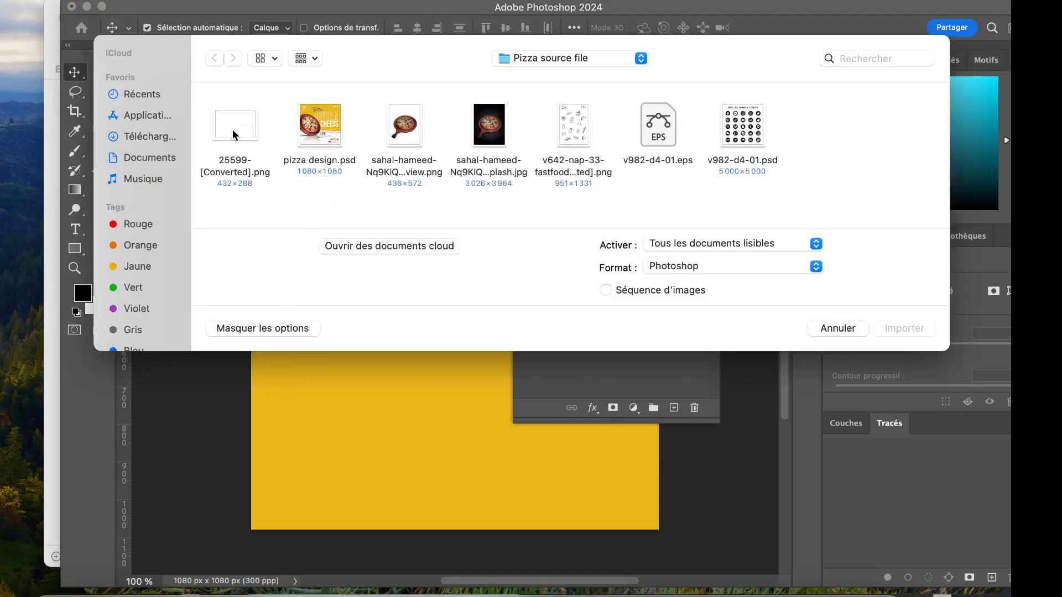
left_click(232, 135)
left_click(891, 329)
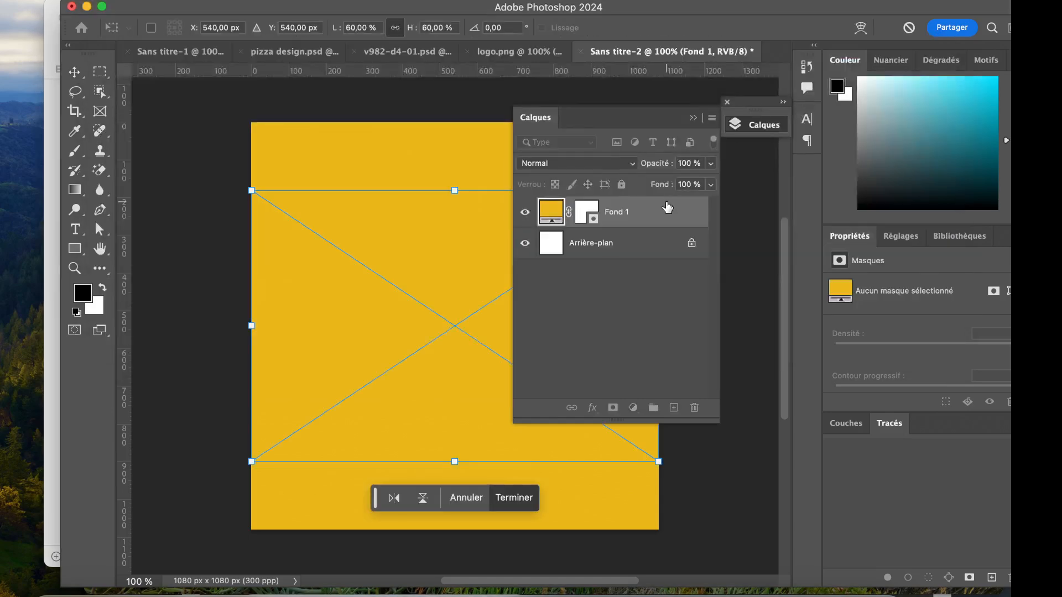
left_click(774, 134)
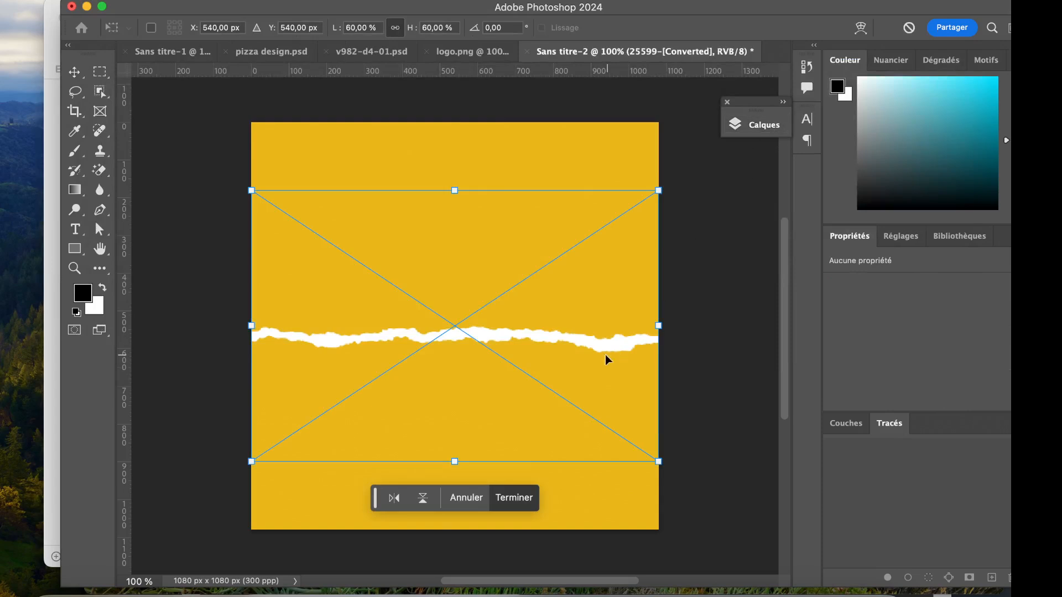
Move the torn-paper strip down to about Y 674.5 px and scale it to 67%
left_click_drag(598, 347, 597, 396)
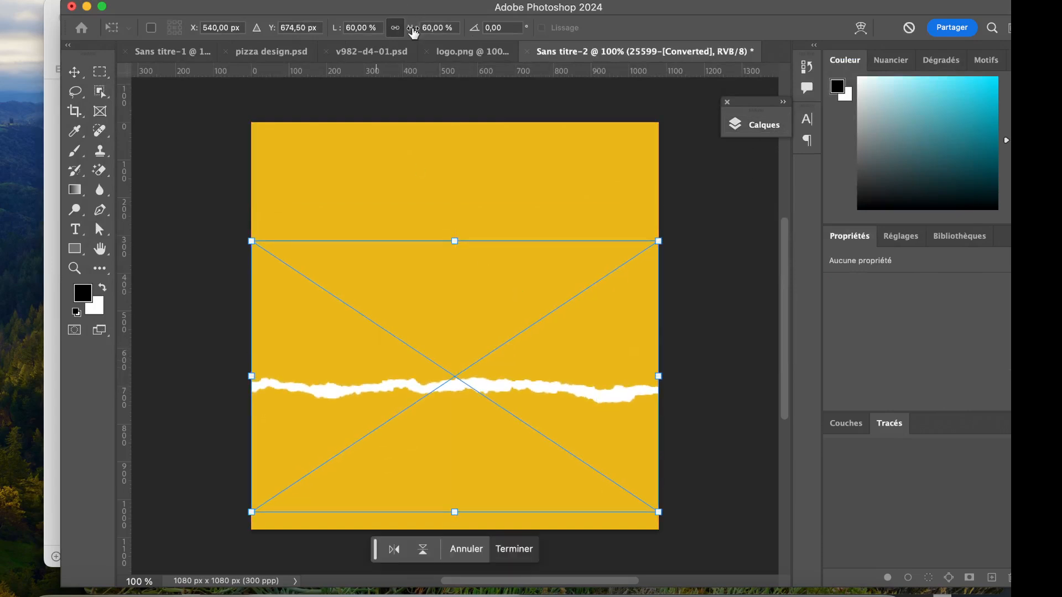
left_click_drag(412, 32, 413, 27)
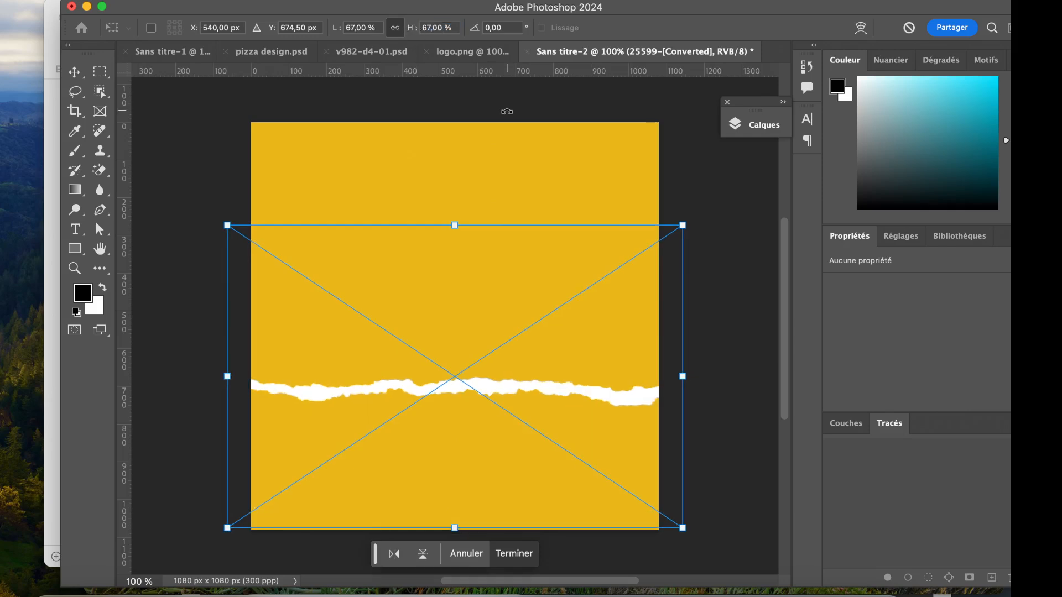
key("Return")
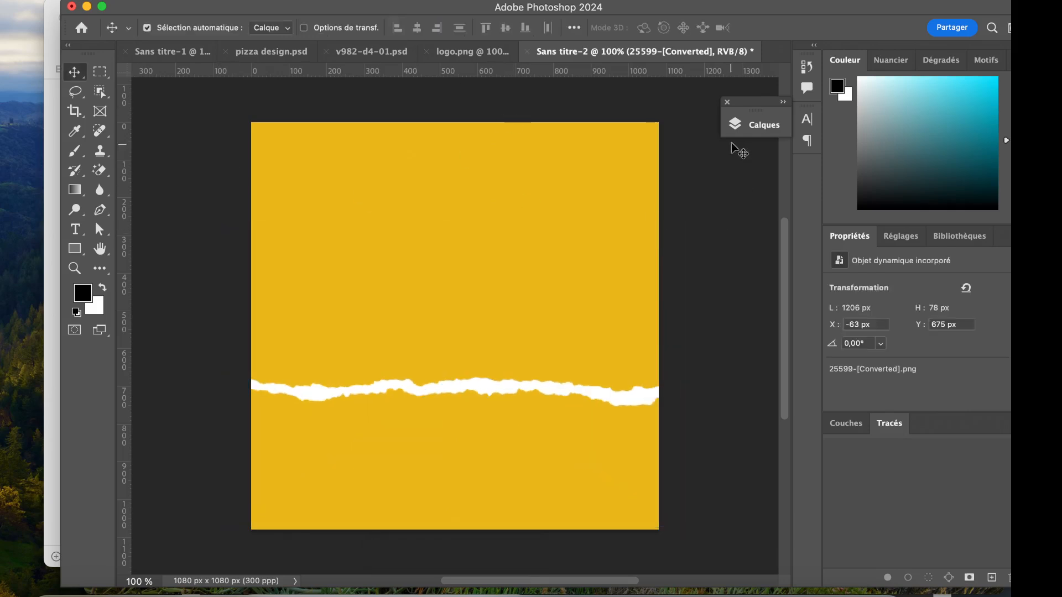
Create a new empty layer above the torn-paper strip
left_click(755, 128)
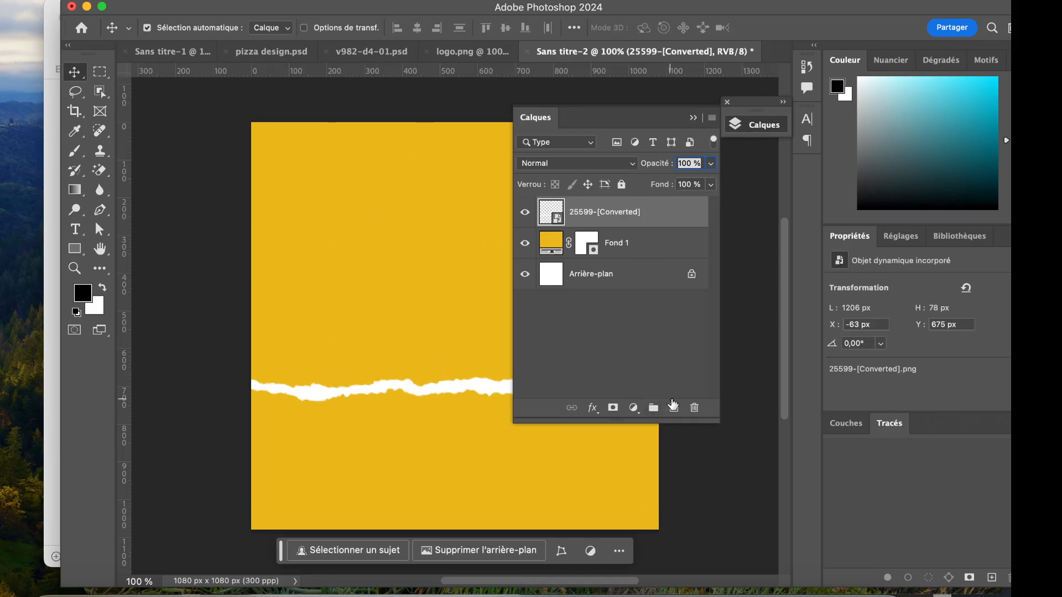
left_click(674, 407)
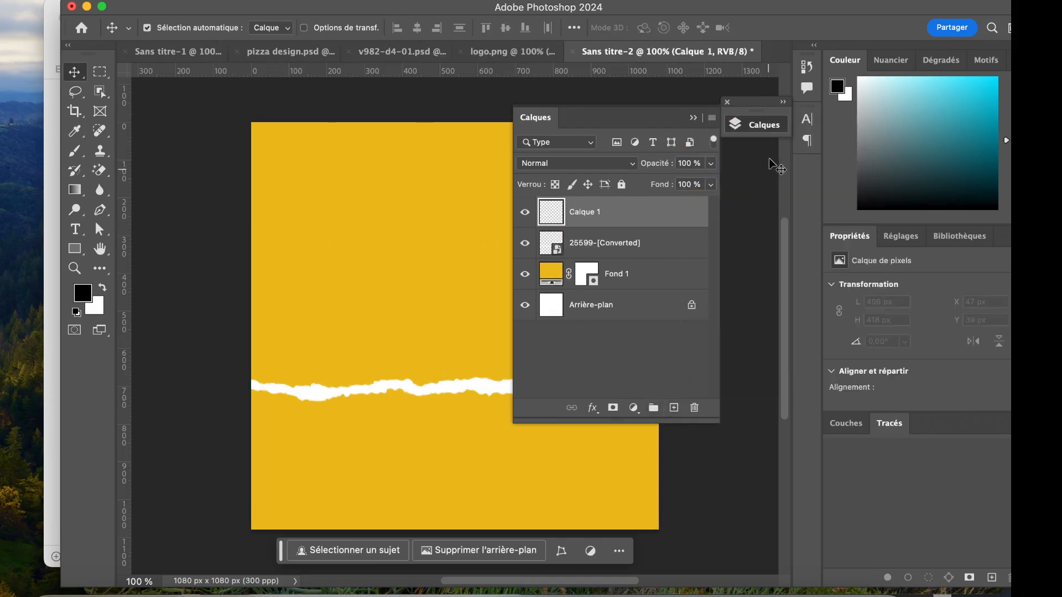
left_click(773, 127)
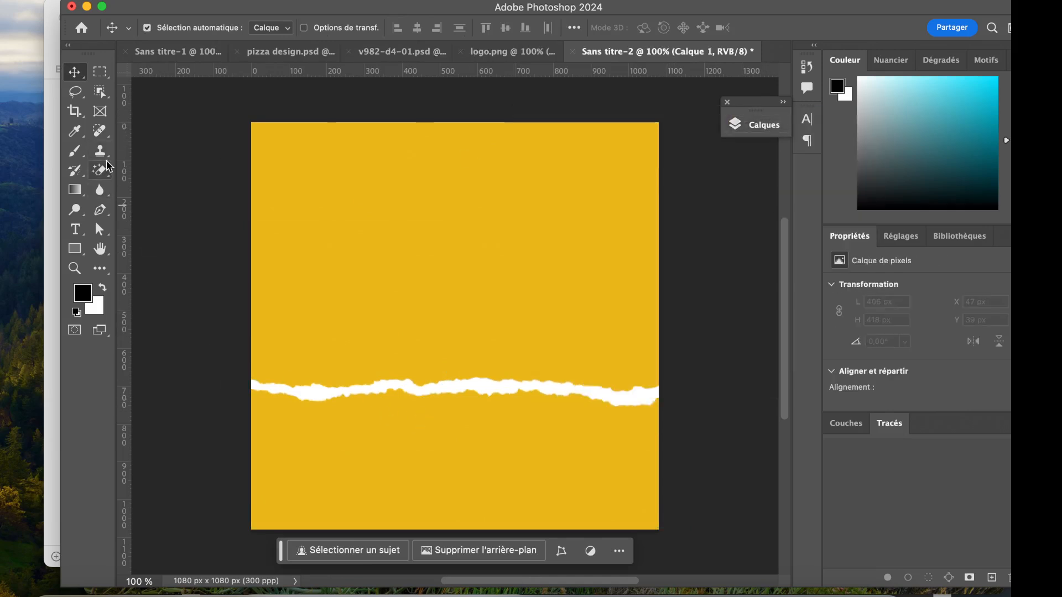
Set the Pen tool to draw a shape with a white fill and no stroke
left_click(101, 211)
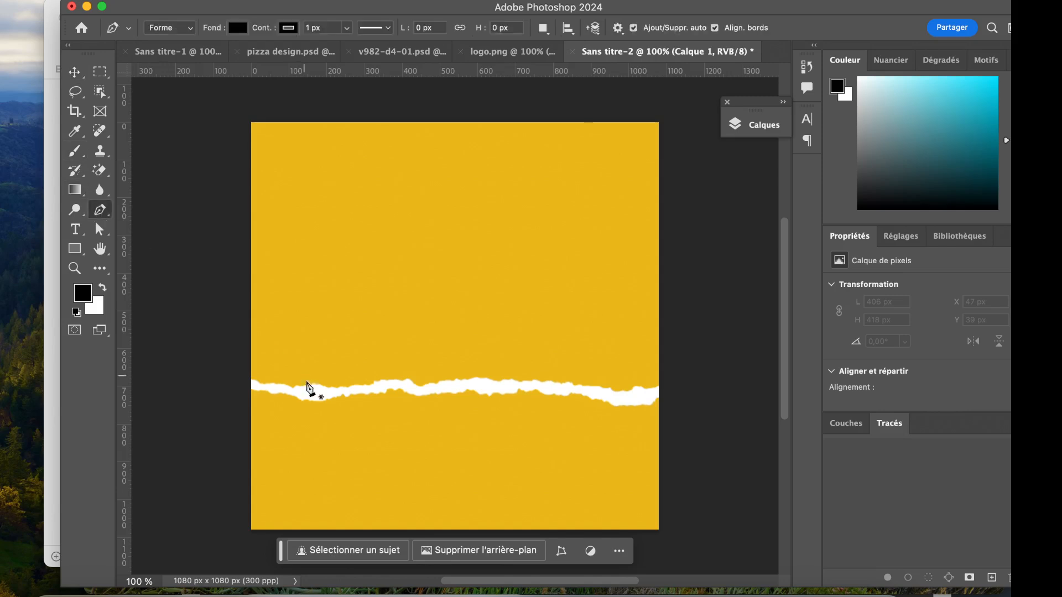
left_click(239, 28)
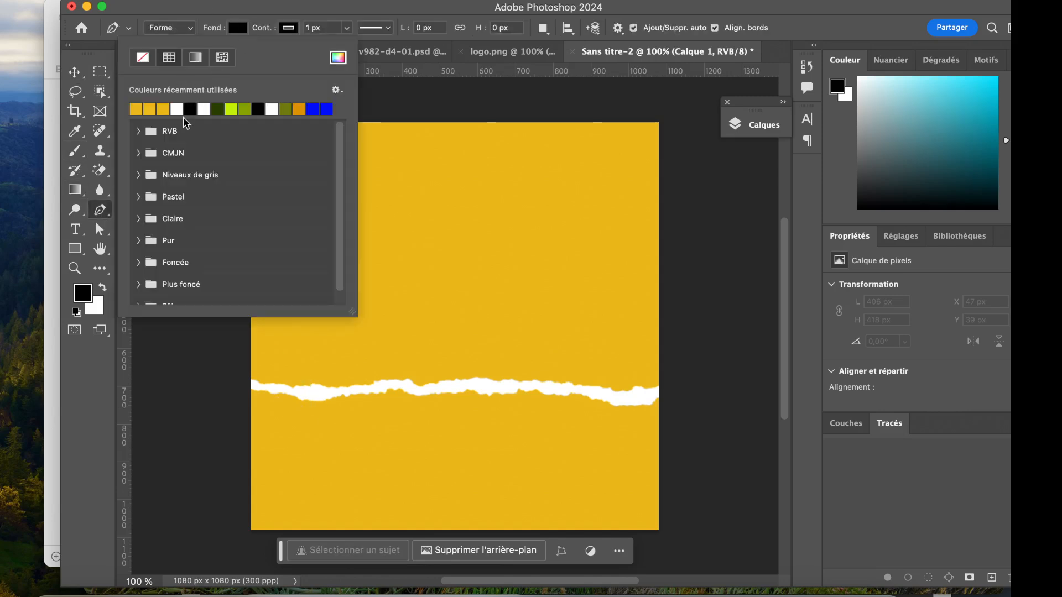
left_click(177, 109)
left_click(238, 28)
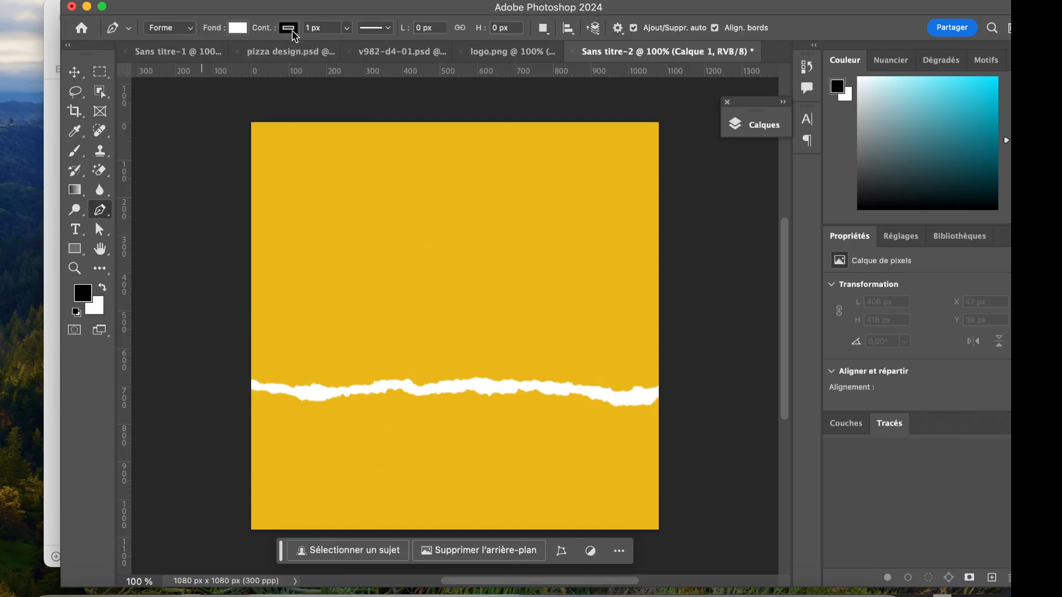
left_click(289, 28)
left_click(193, 58)
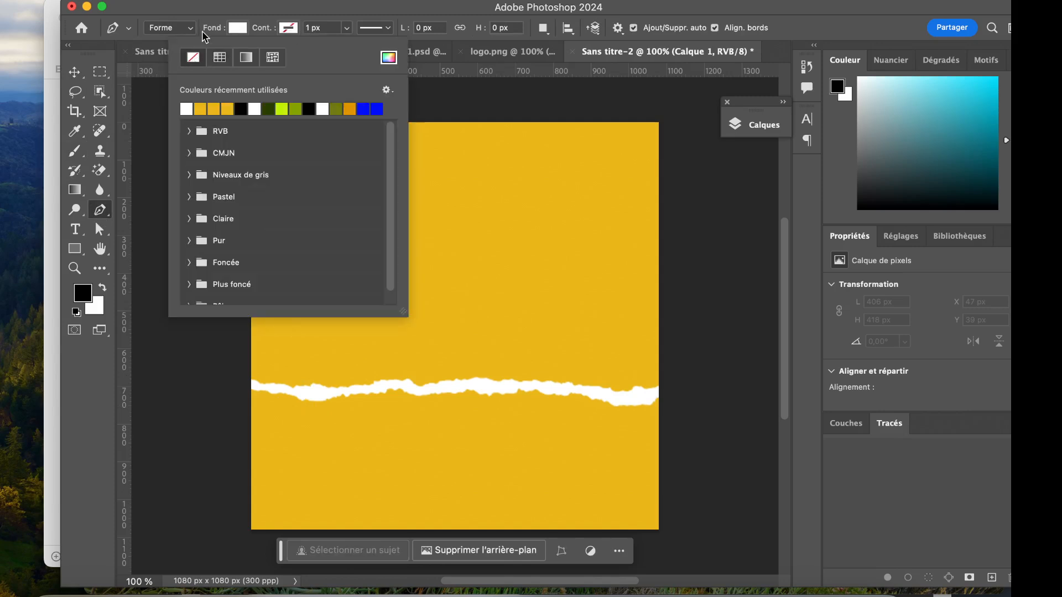
left_click(206, 9)
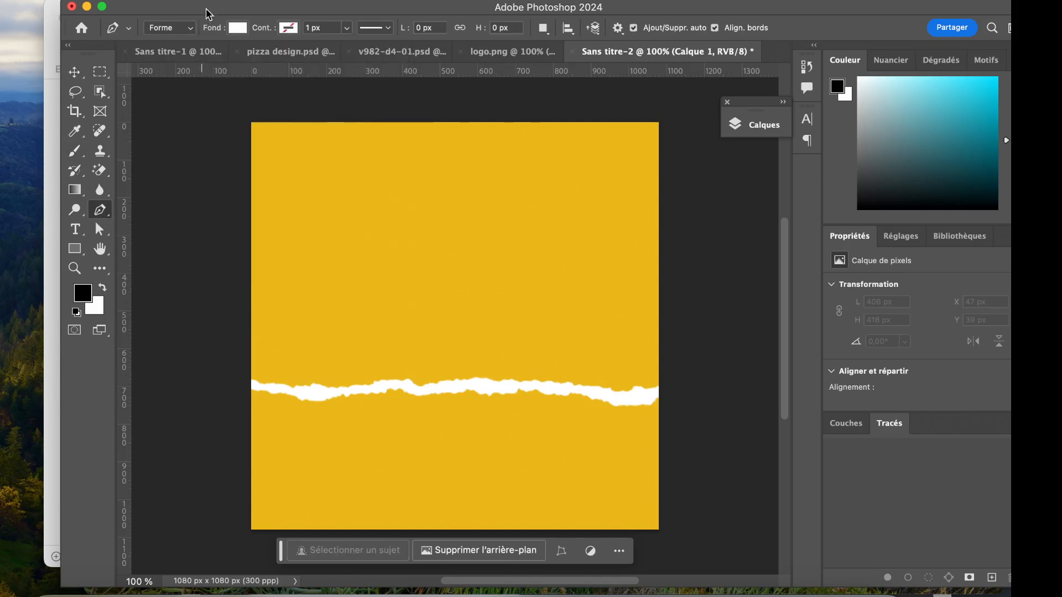
Draw a closed white Pen shape along the torn strip and down to the canvas's bottom corners, covering the area below the strip
left_click(248, 385)
left_click(286, 389)
left_click_drag(324, 394, 459, 383)
left_click(420, 389)
left_click(490, 388)
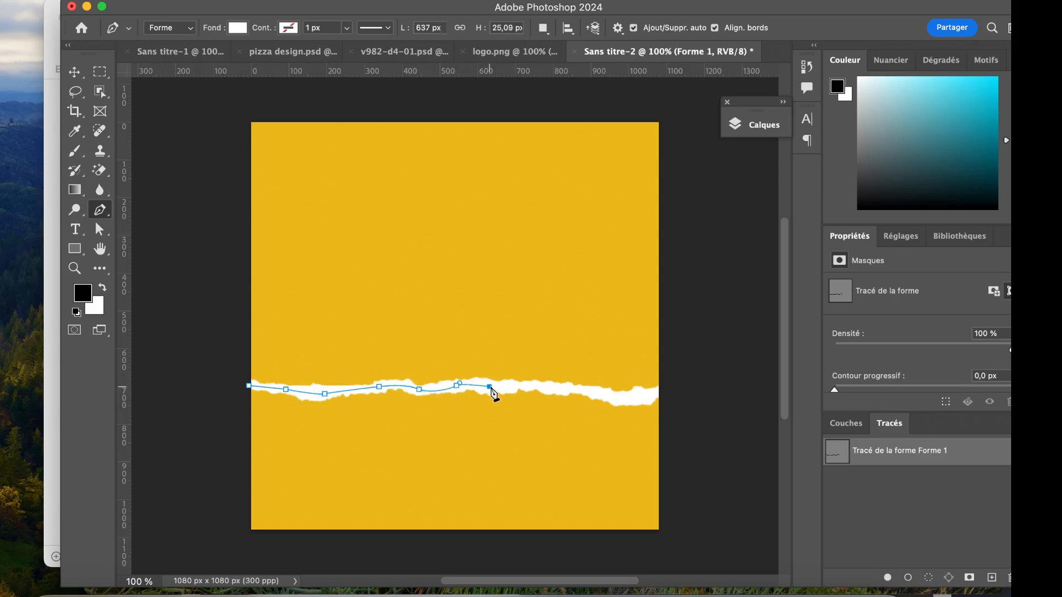
left_click(521, 386)
left_click(547, 387)
left_click(568, 391)
left_click(588, 391)
left_click(601, 393)
left_click(613, 397)
left_click(629, 399)
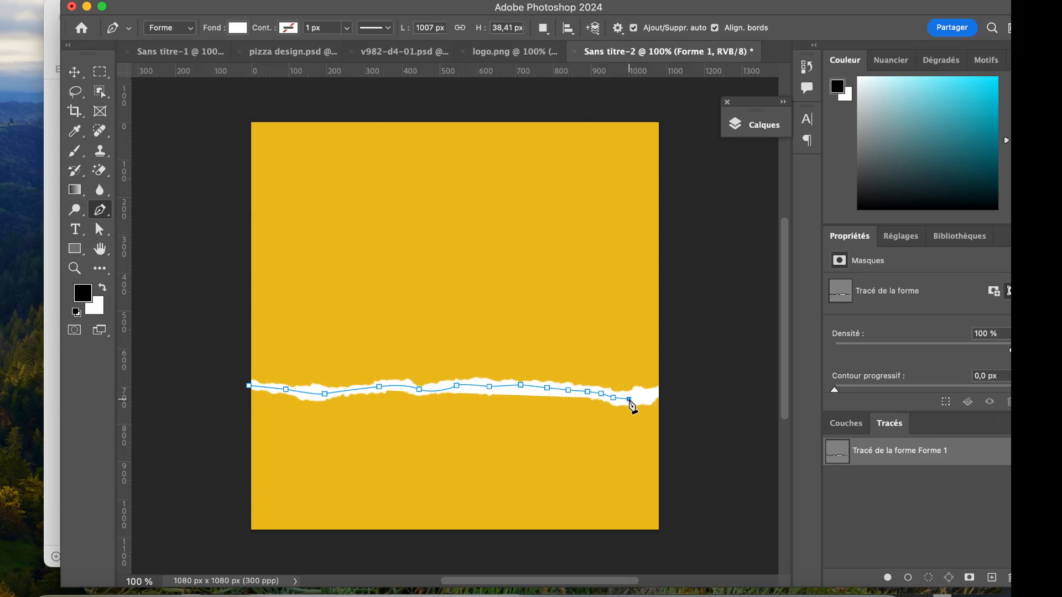
left_click(658, 391)
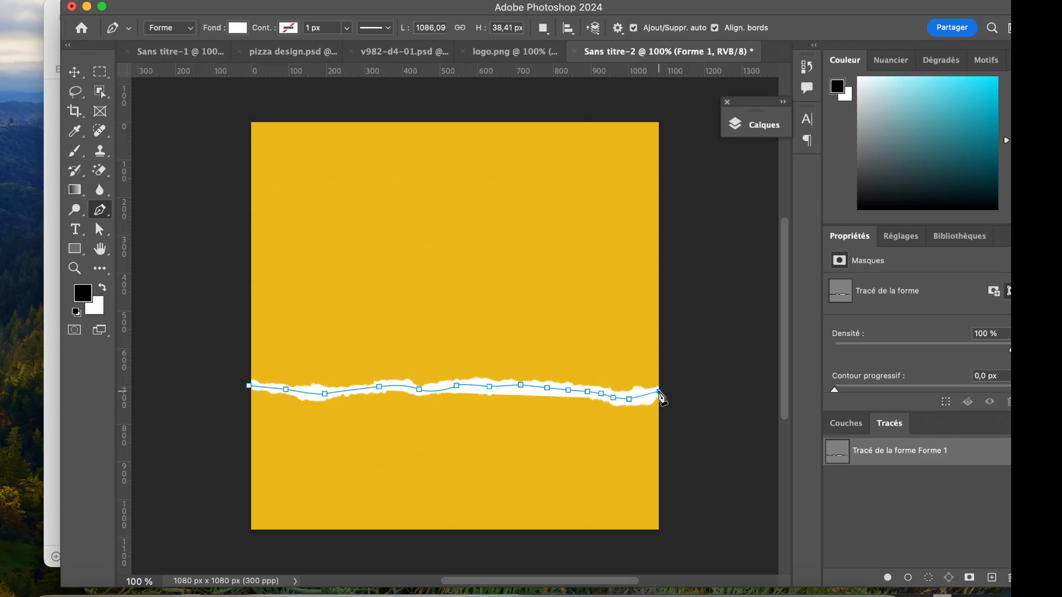
left_click(659, 531)
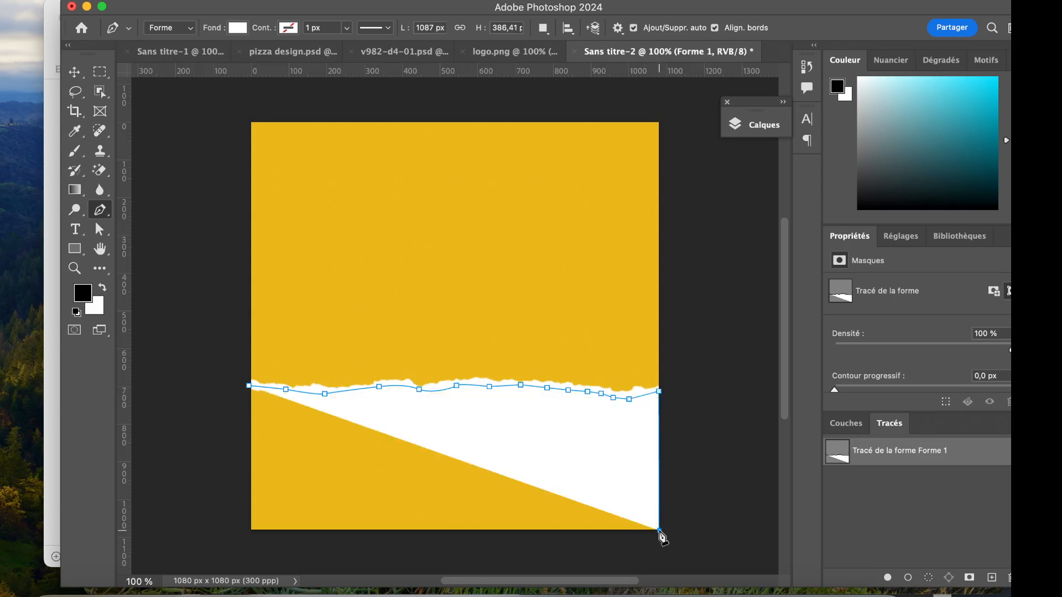
left_click(251, 531)
left_click(249, 388)
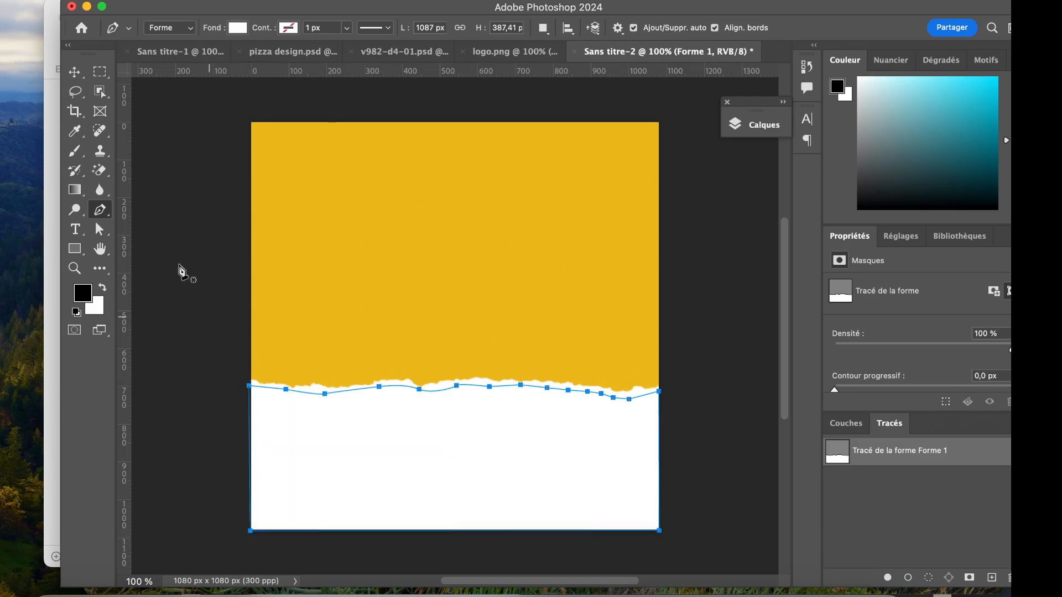
left_click(75, 72)
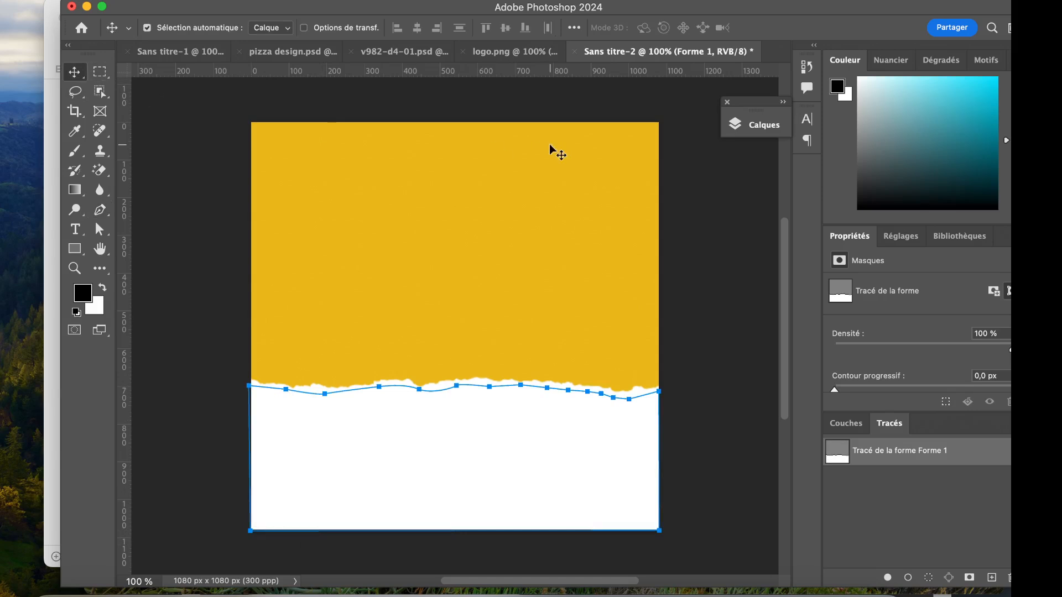
Give the torn-paper layer a drop shadow of 30% opacity, 12 px distance and 8 px size, hiding the white shape only while doing so
left_click(754, 125)
left_click(607, 246)
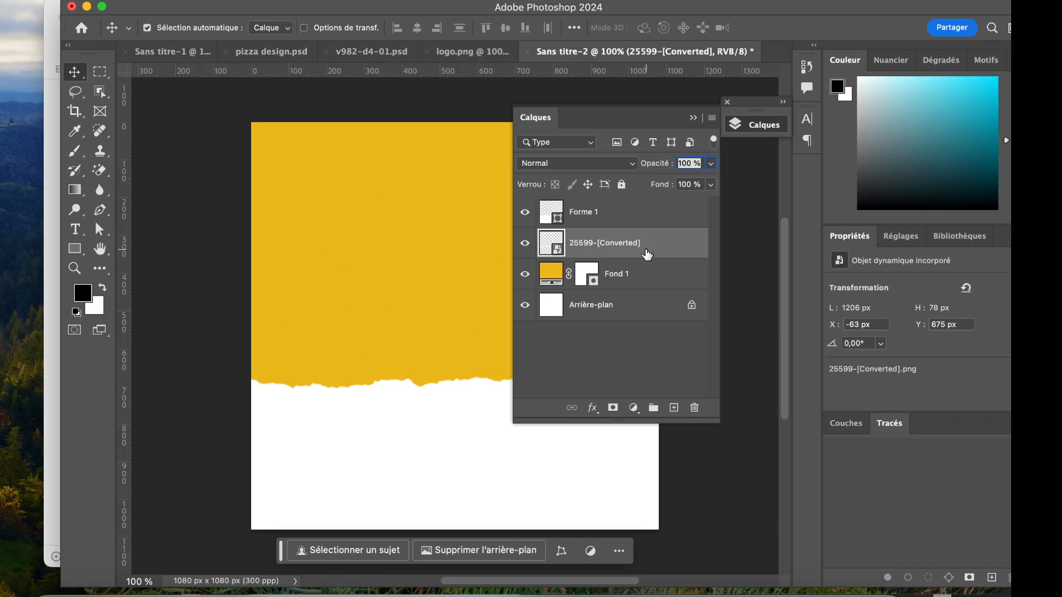
left_click(527, 214)
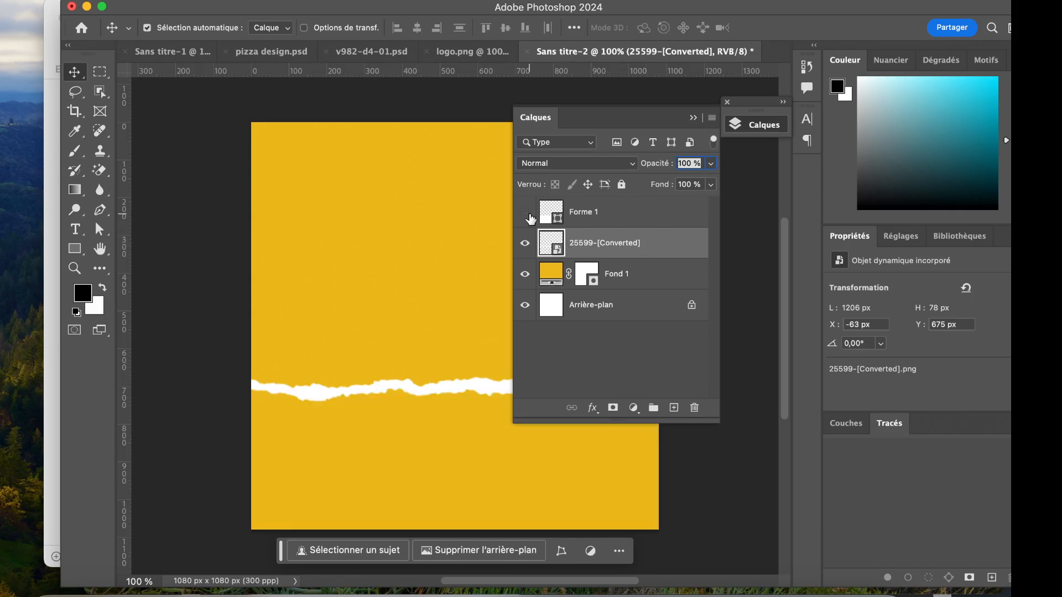
left_click(594, 410)
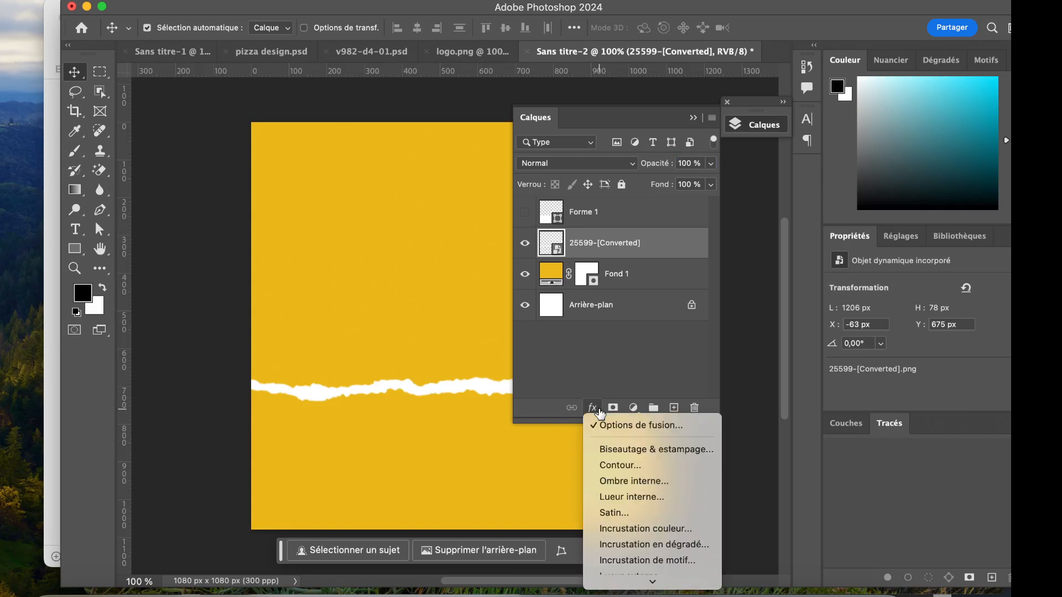
scroll(600, 413, "down", 1)
left_click(633, 578)
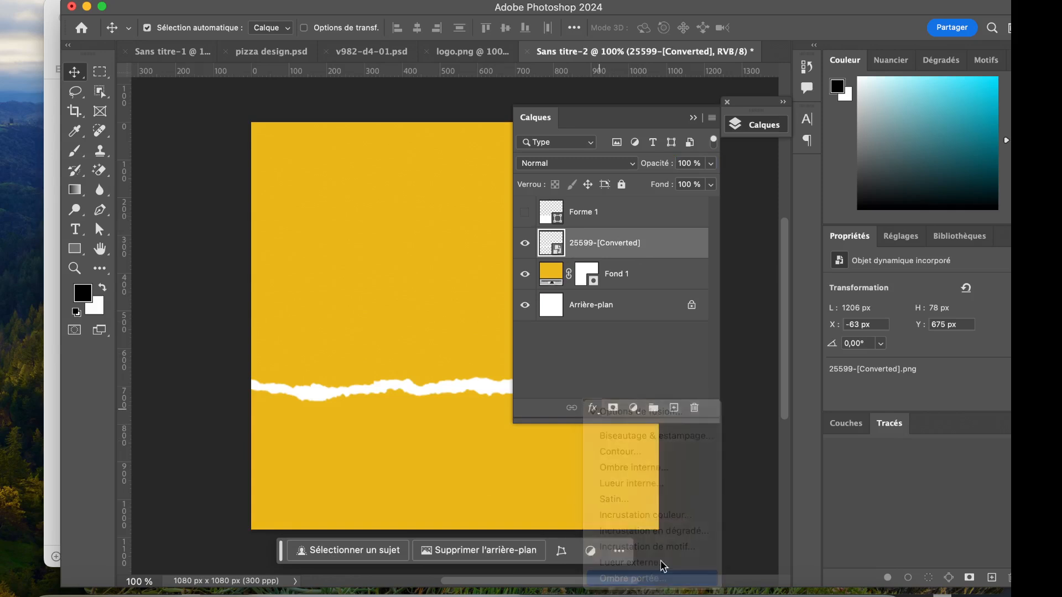
left_click_drag(490, 12, 763, 35)
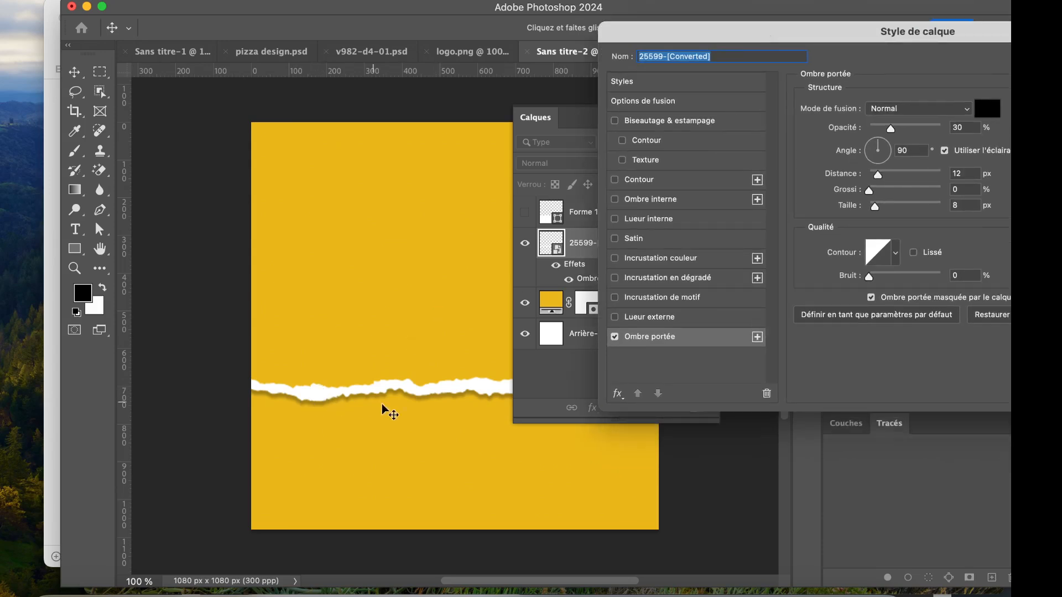
left_click_drag(768, 24, 564, 2)
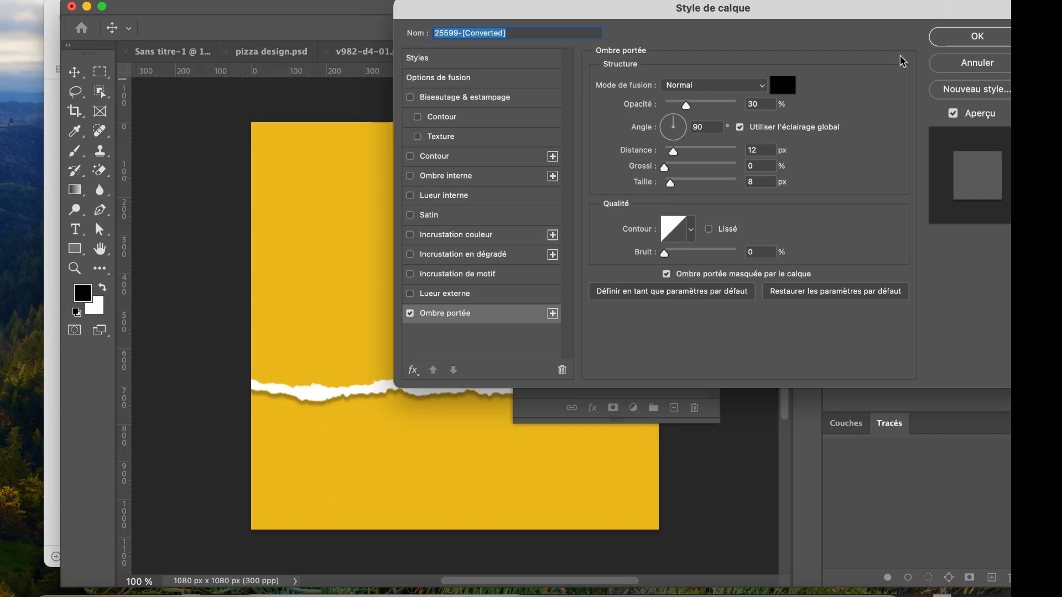
left_click(979, 36)
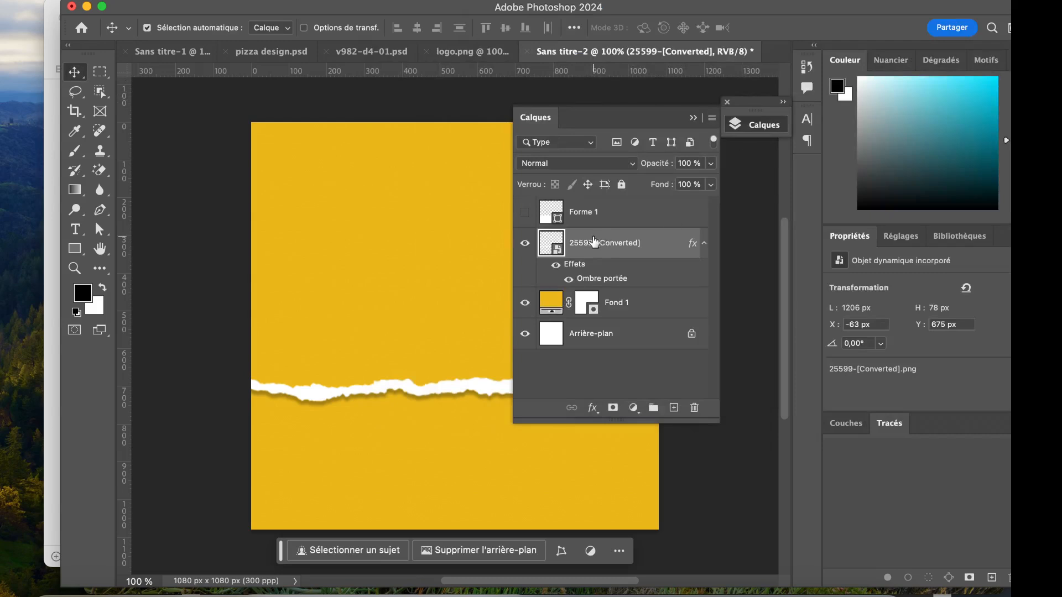
left_click(524, 213)
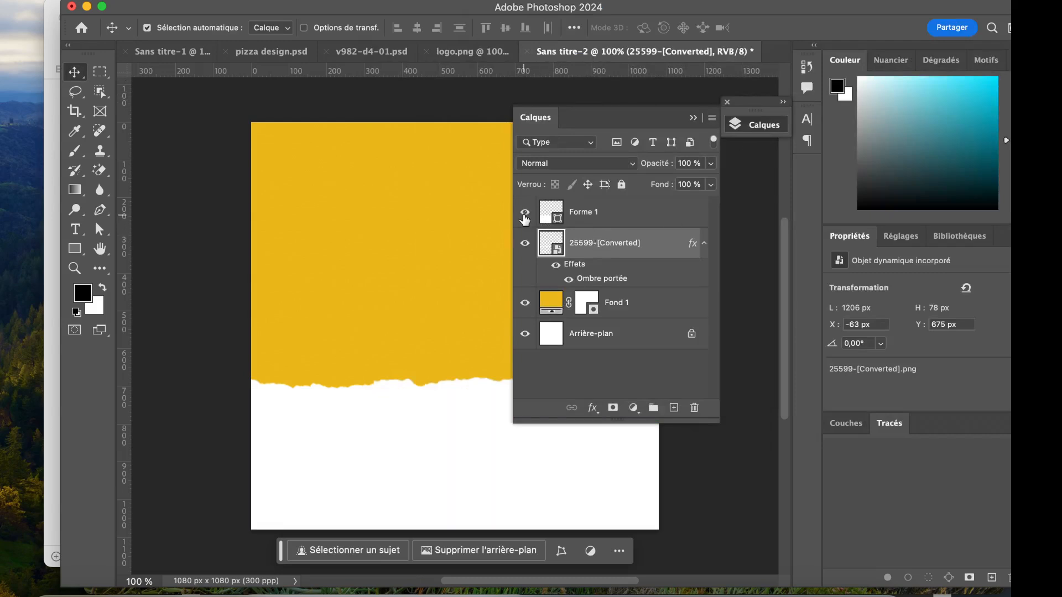
Move the torn-paper layer above the white shape layer in the layer stack
left_click_drag(624, 252, 612, 206)
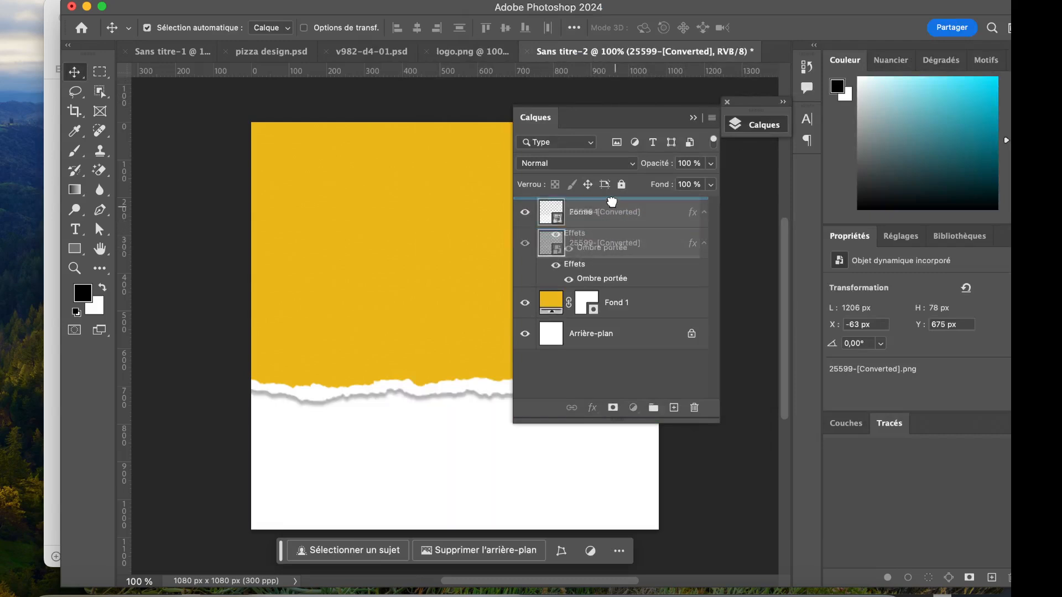
left_click(783, 131)
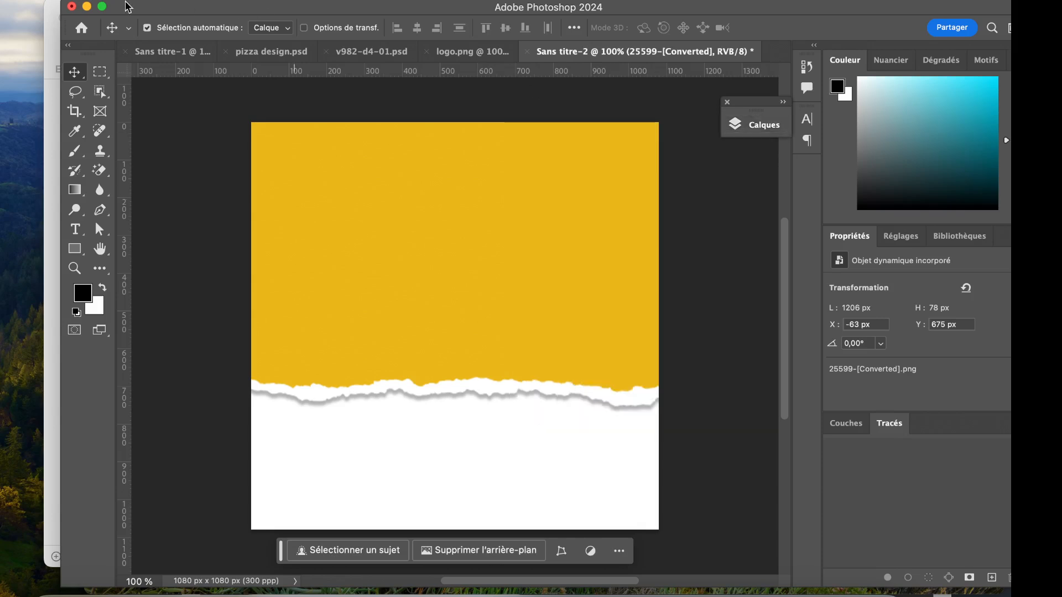
Place the embedded fast-food doodle image v642-nap-33-fastfood-[Converted].png in the document
left_click(75, 1)
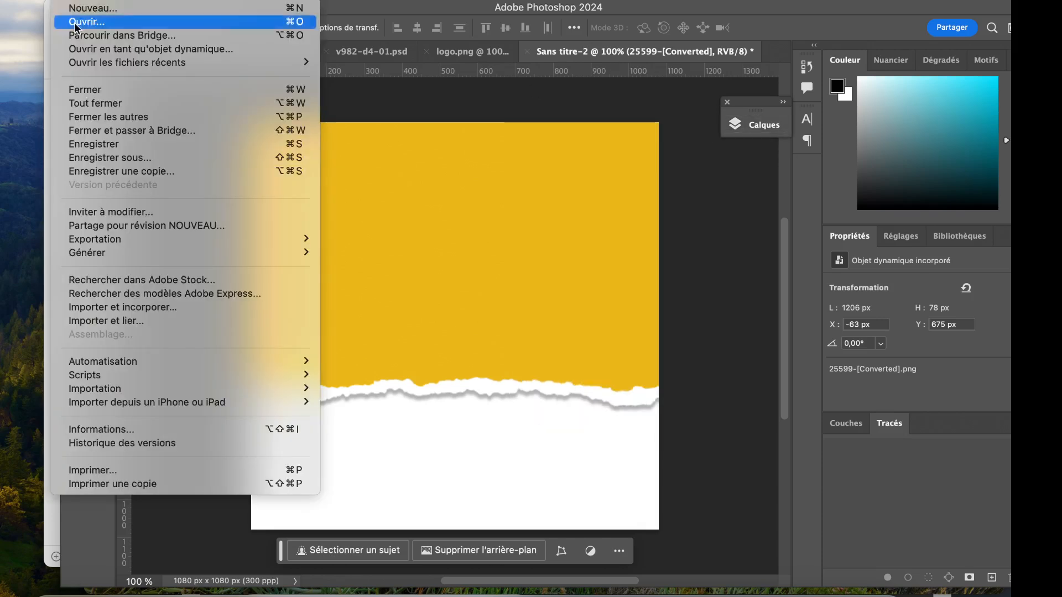
left_click(131, 307)
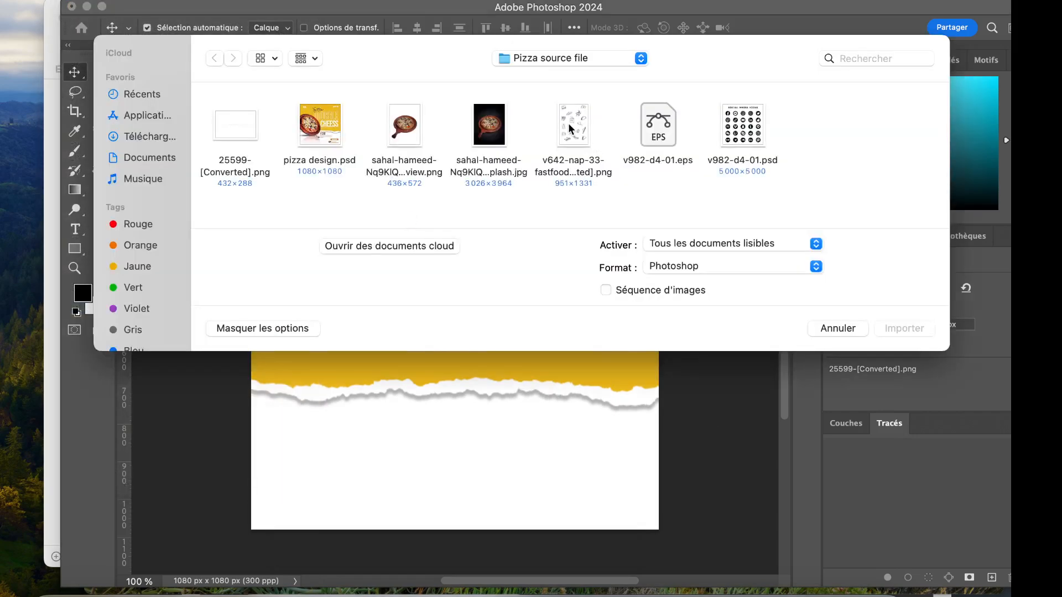
left_click(569, 128)
left_click(896, 329)
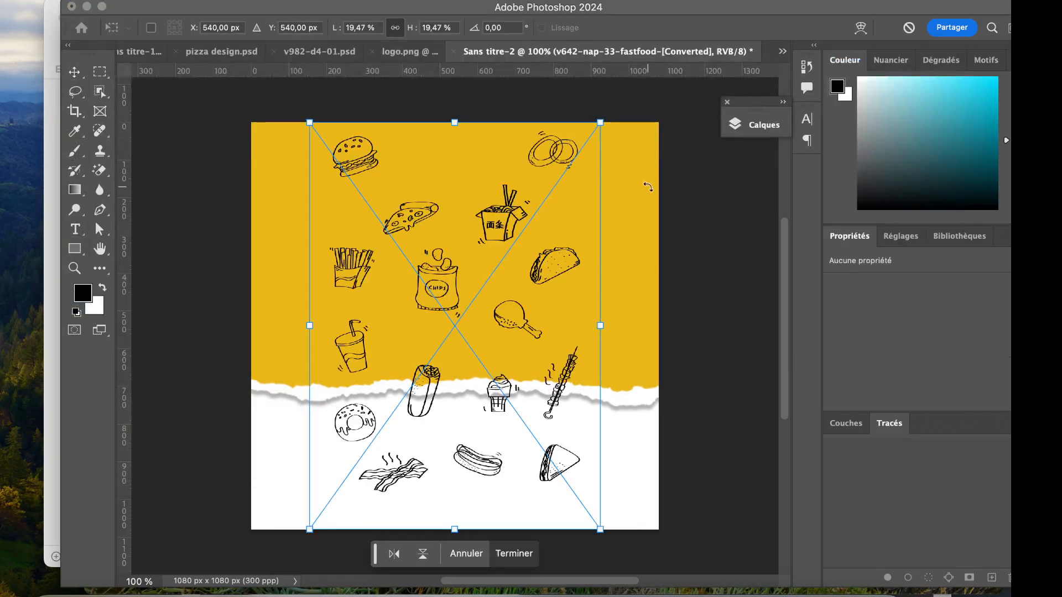
Rotate the fast-food doodles 90° and move them up over the yellow area, centred at about X 541, Y 367 px
left_click_drag(607, 111, 764, 342)
left_click_drag(761, 383, 739, 500)
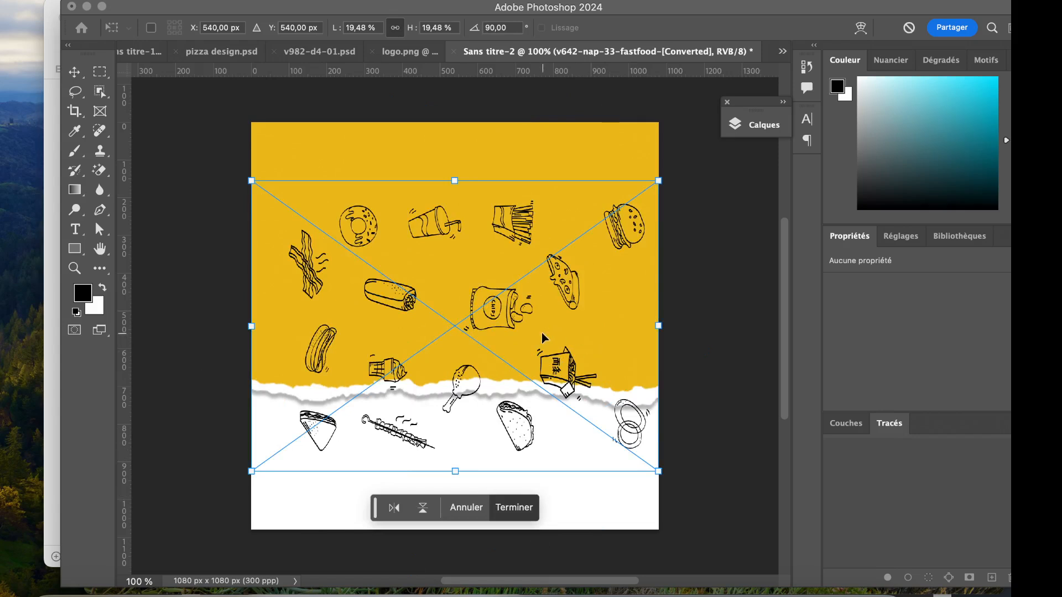
left_click_drag(496, 308, 503, 245)
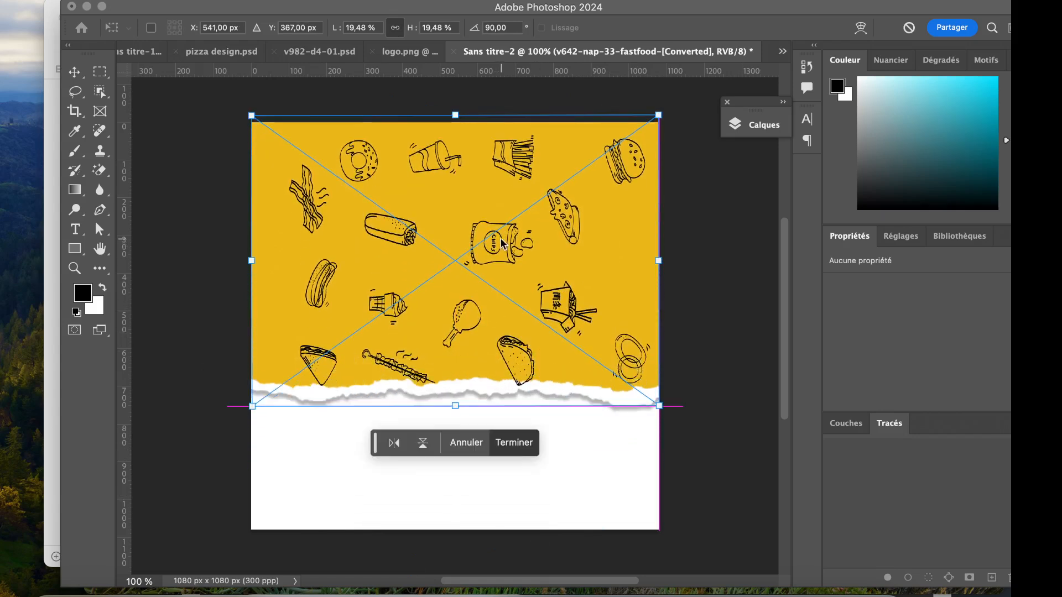
key("Return")
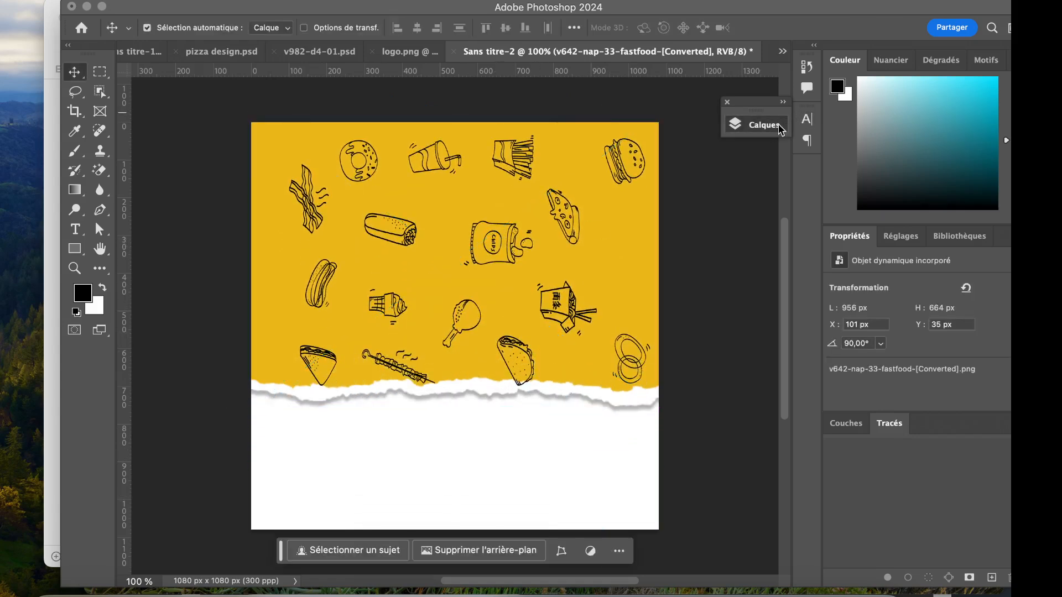
Give the fast-food doodle layer a white color overlay at 100% opacity in Normal mode
left_click(763, 125)
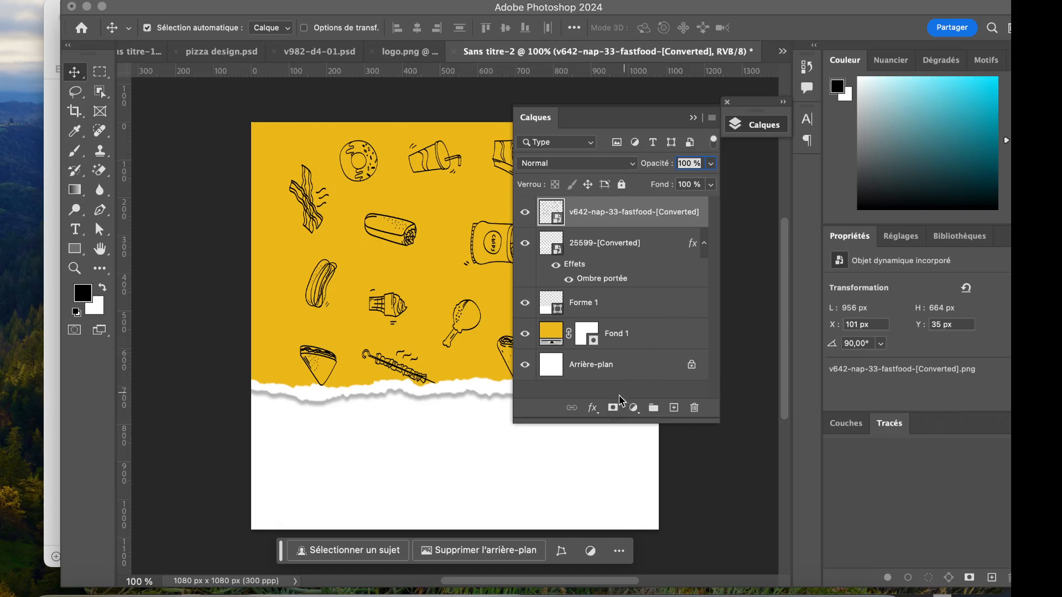
left_click(592, 408)
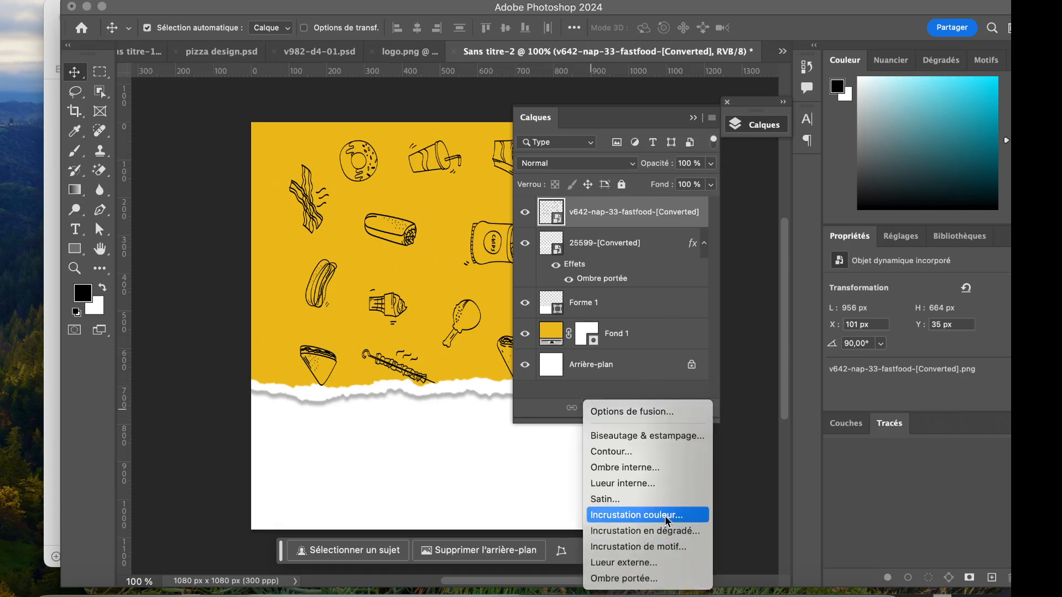
left_click(671, 519)
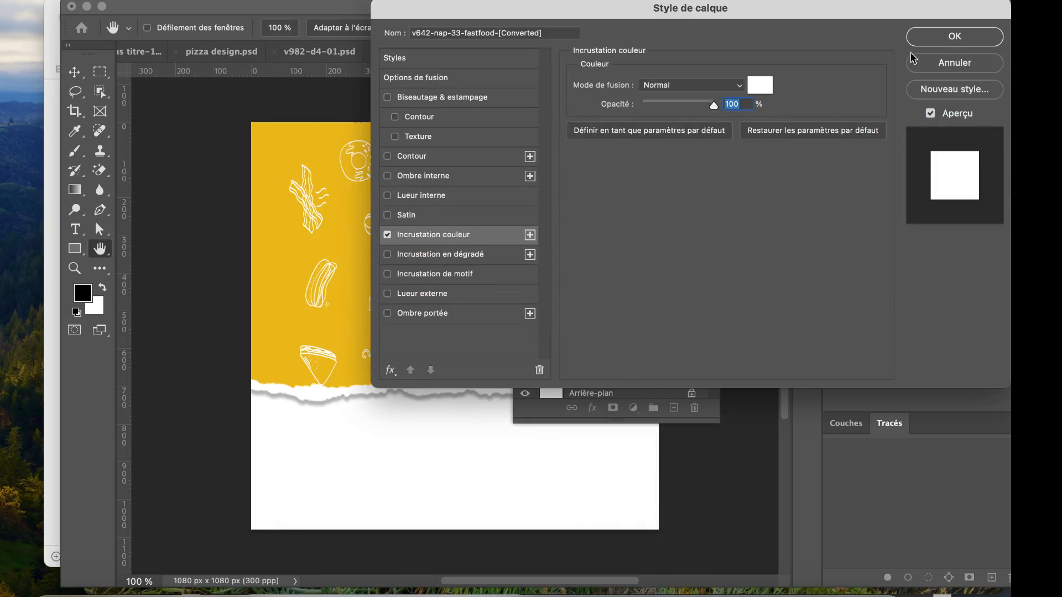
left_click(982, 40)
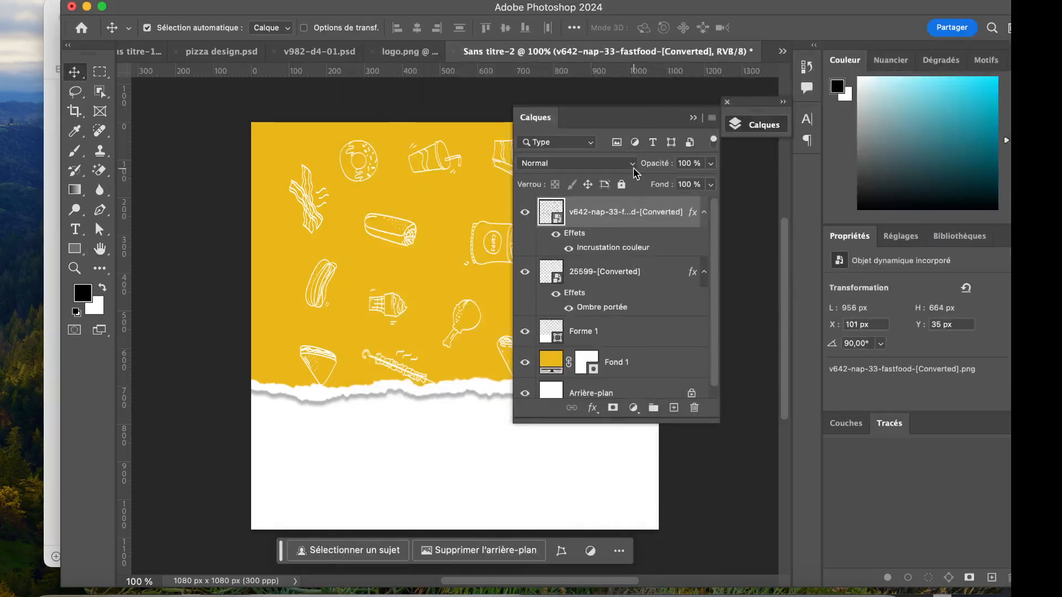
Reduce the fast-food doodle layer's opacity to 21%
left_click(713, 165)
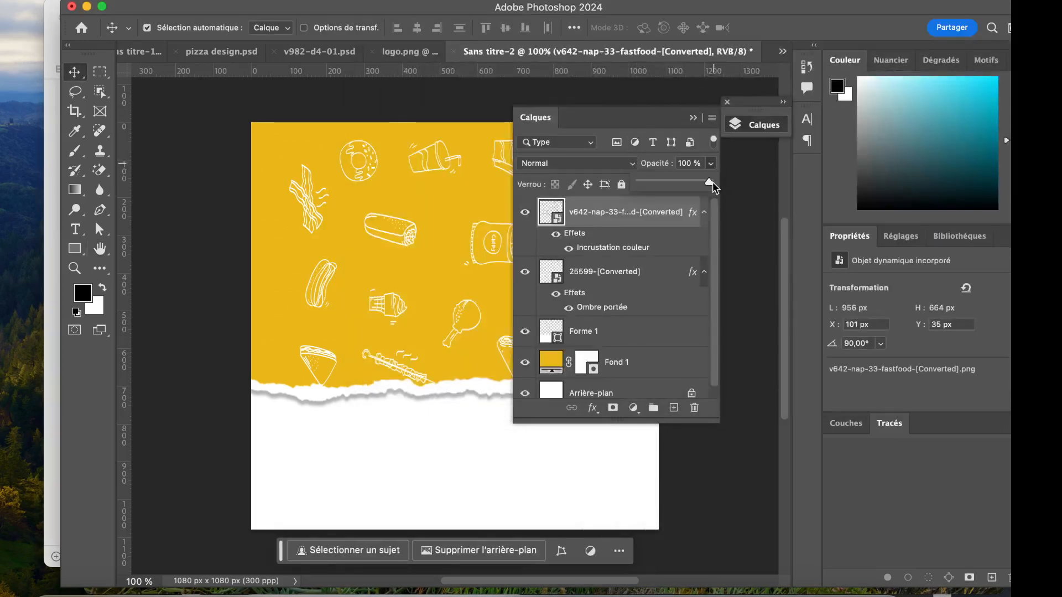
left_click_drag(710, 186, 651, 179)
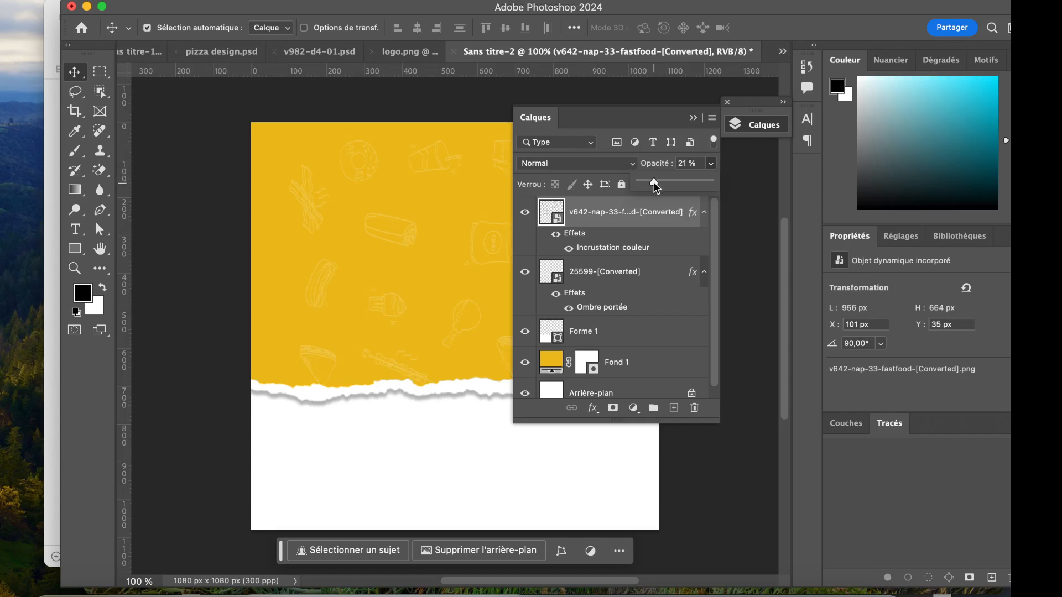
left_click(753, 132)
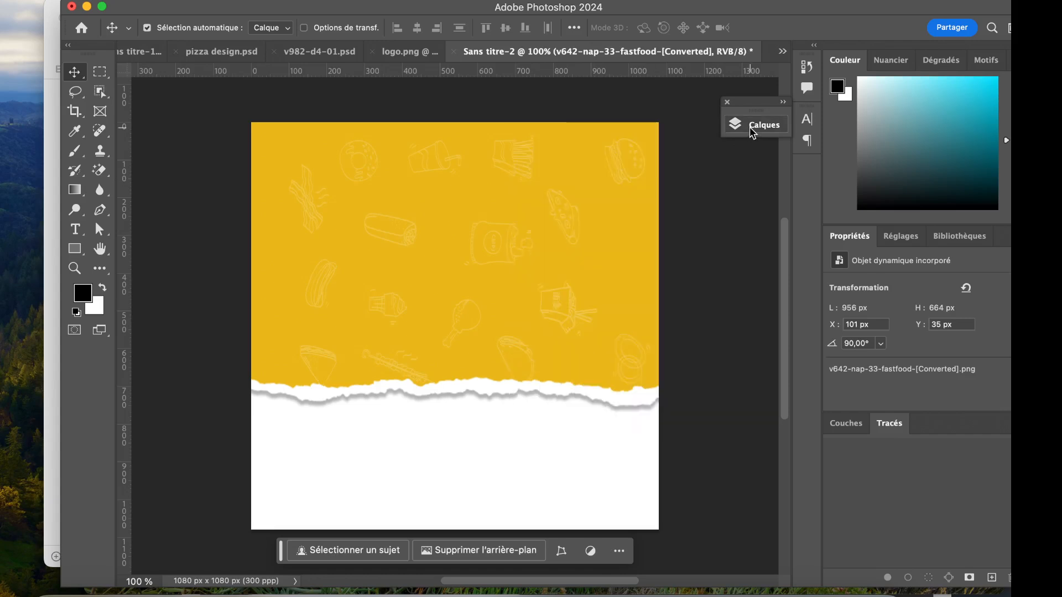
left_click(741, 128)
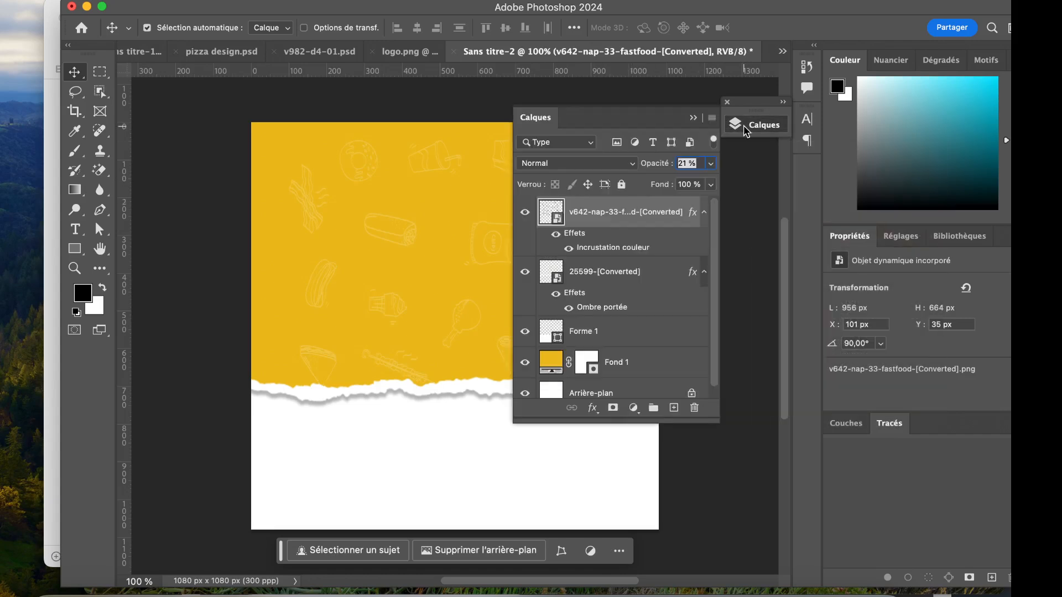
left_click(746, 130)
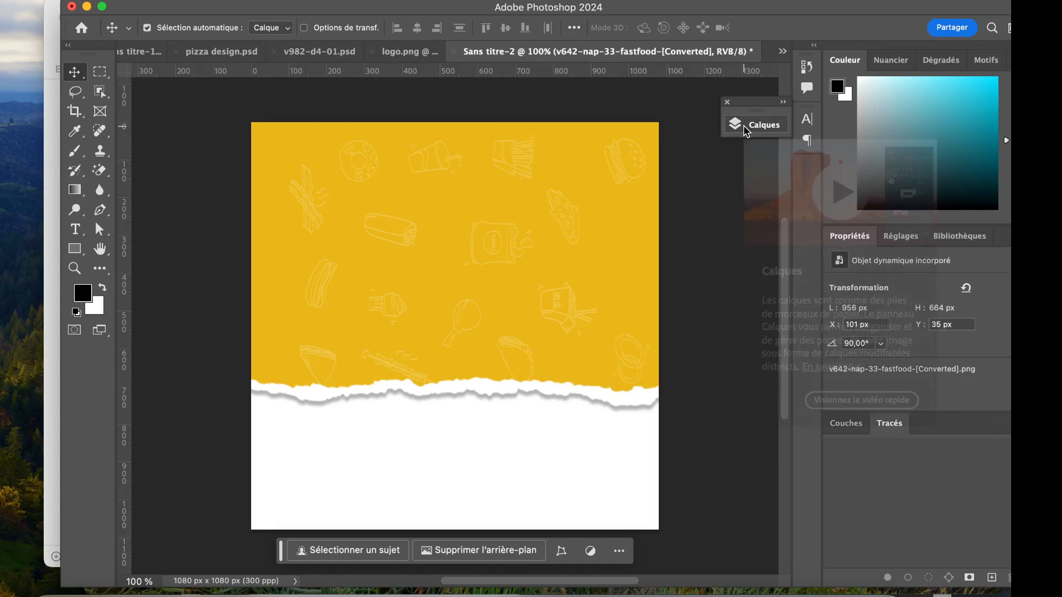
Check the finished pizza design.psd for reference and reorder the working document so it comes just before it
left_click(412, 52)
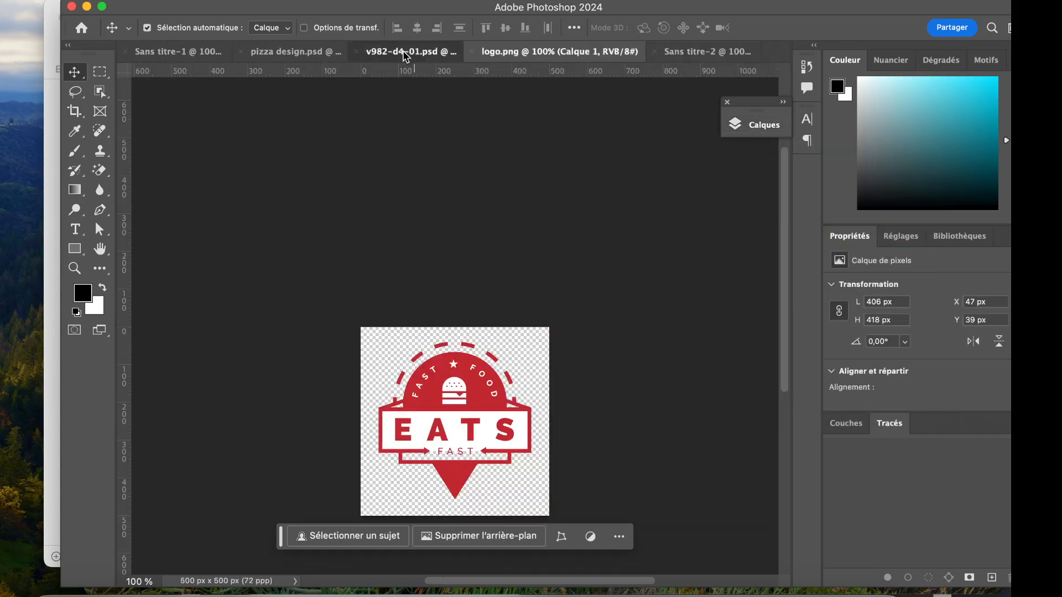
left_click(403, 52)
left_click(287, 53)
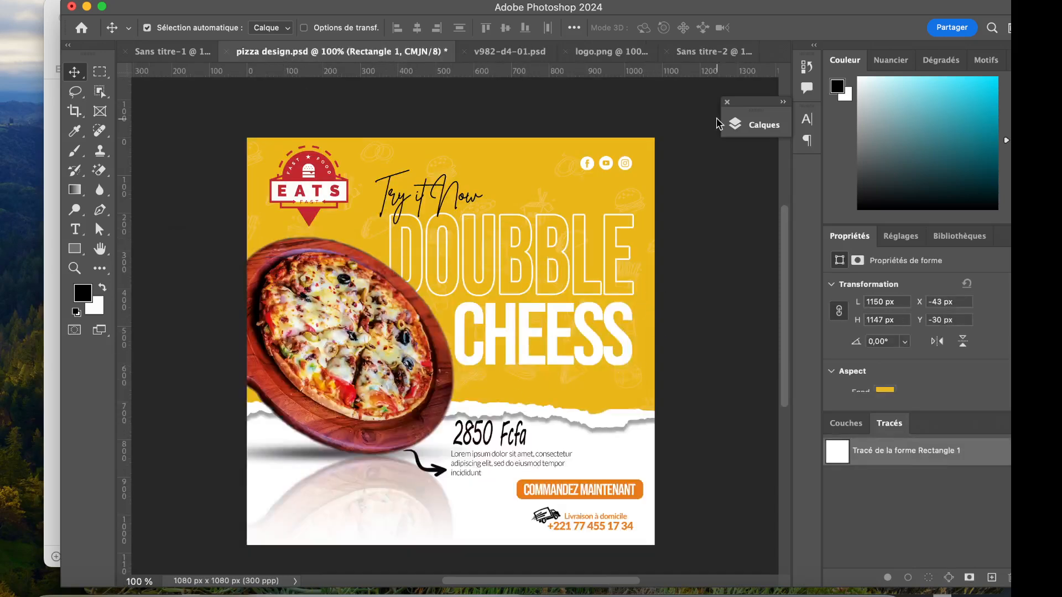
left_click(712, 52)
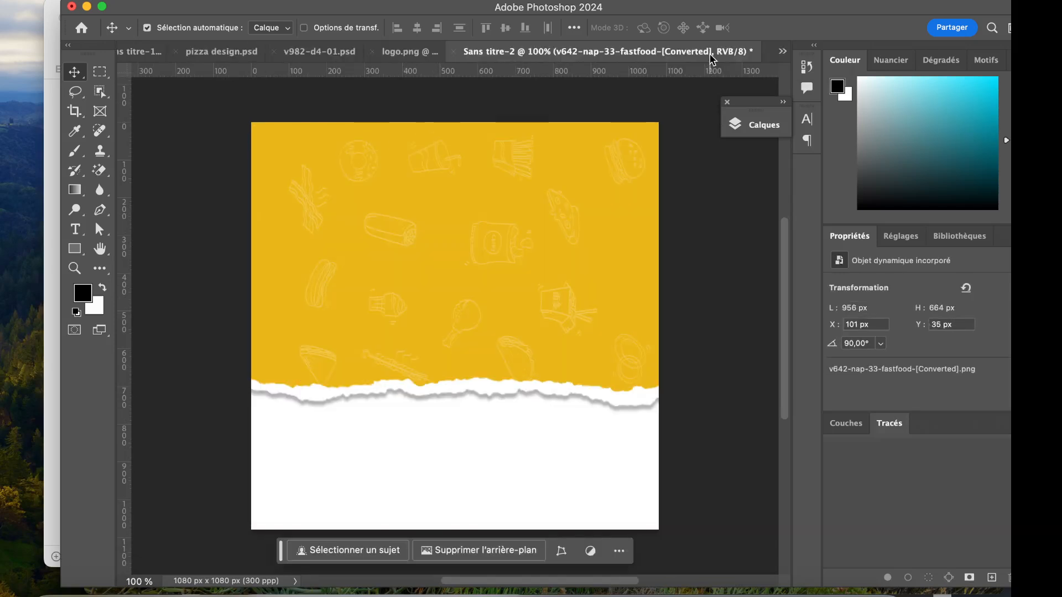
left_click_drag(712, 57, 431, 55)
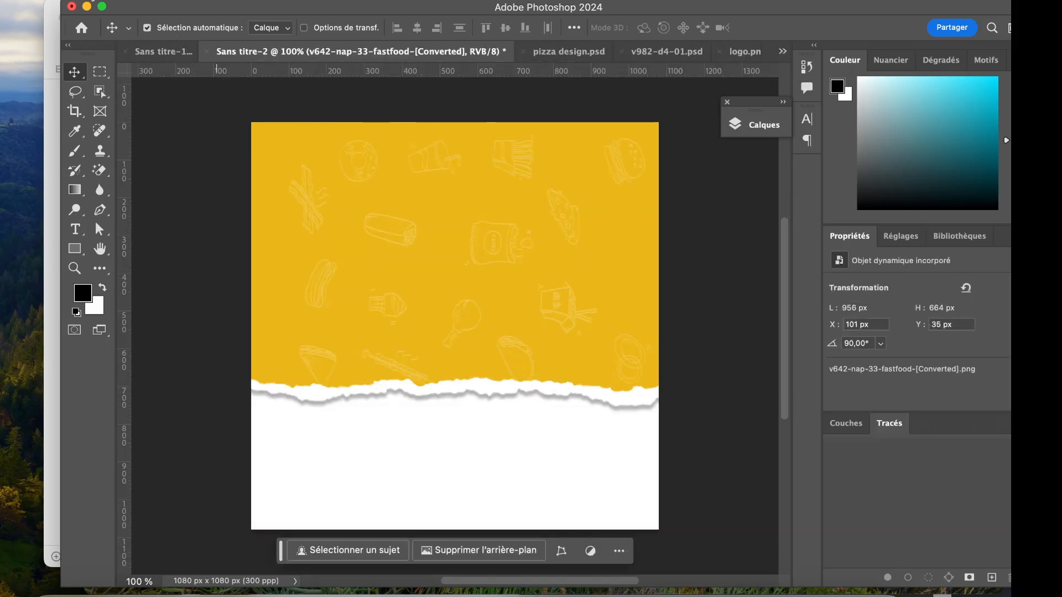
Place the embedded background-free pizza board PNG from the Pizza source file folder in the design
left_click(66, 1)
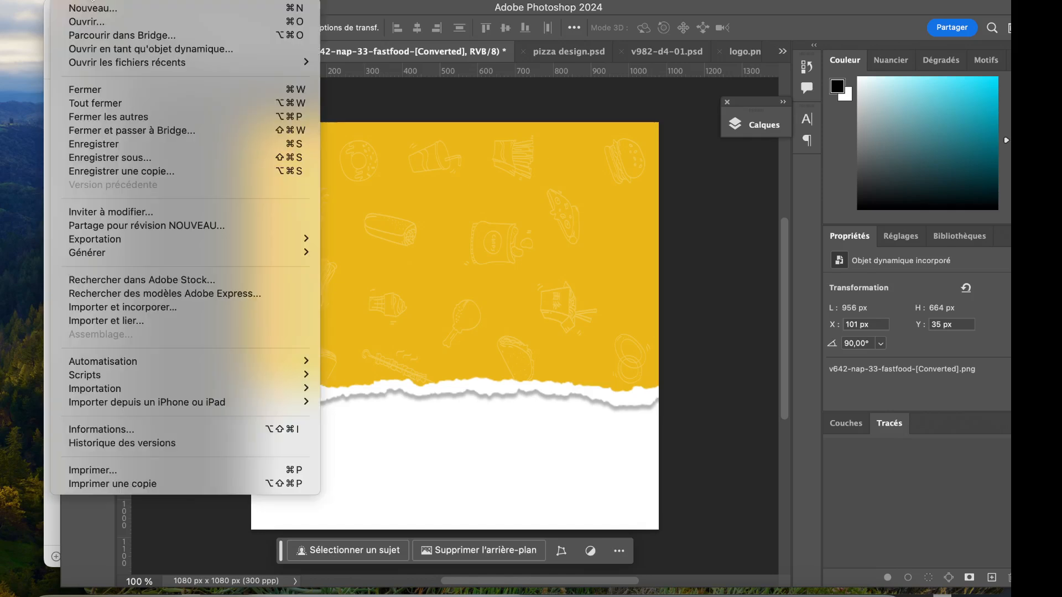
left_click(147, 310)
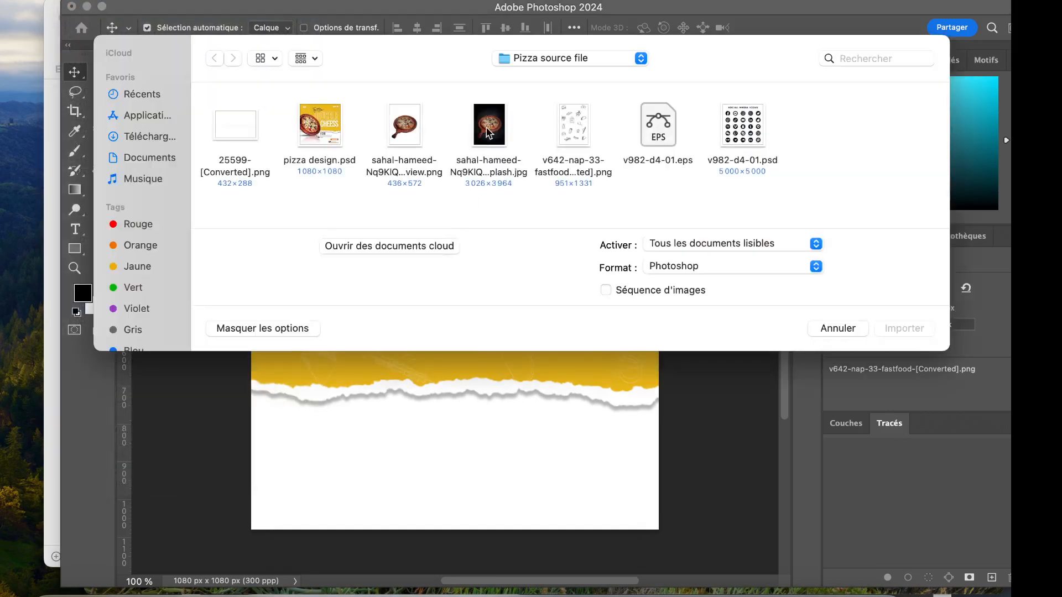
left_click(409, 134)
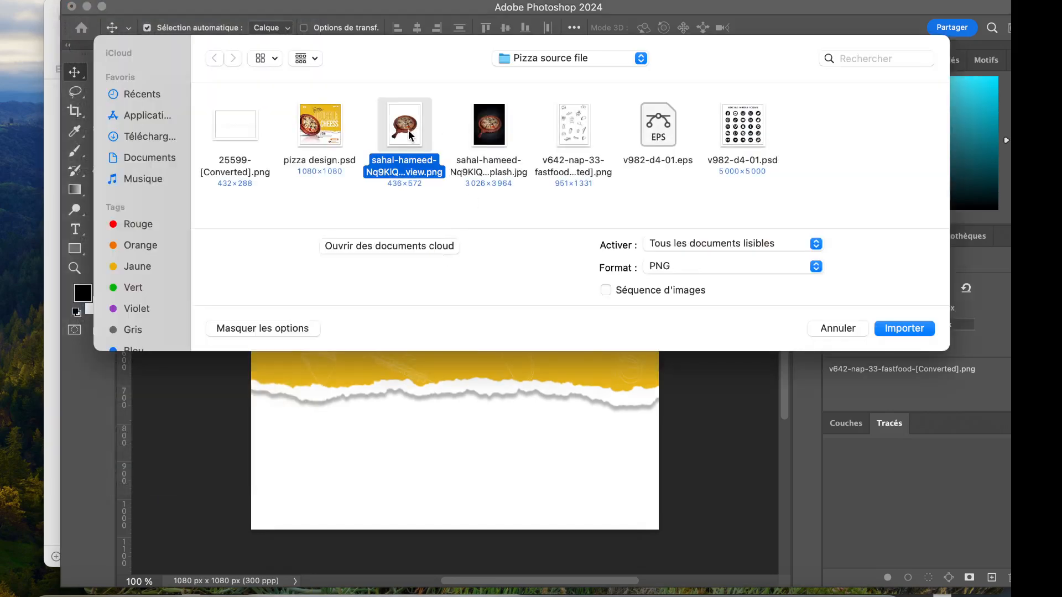
left_click(911, 327)
Rotate the pizza board to about 65.7°, scale it to about 42.7% and move it to the canvas's left side over the tear
left_click_drag(624, 116, 700, 401)
left_click_drag(499, 376, 392, 384)
scroll(410, 340, "left", 5)
scroll(411, 341, "down", 3)
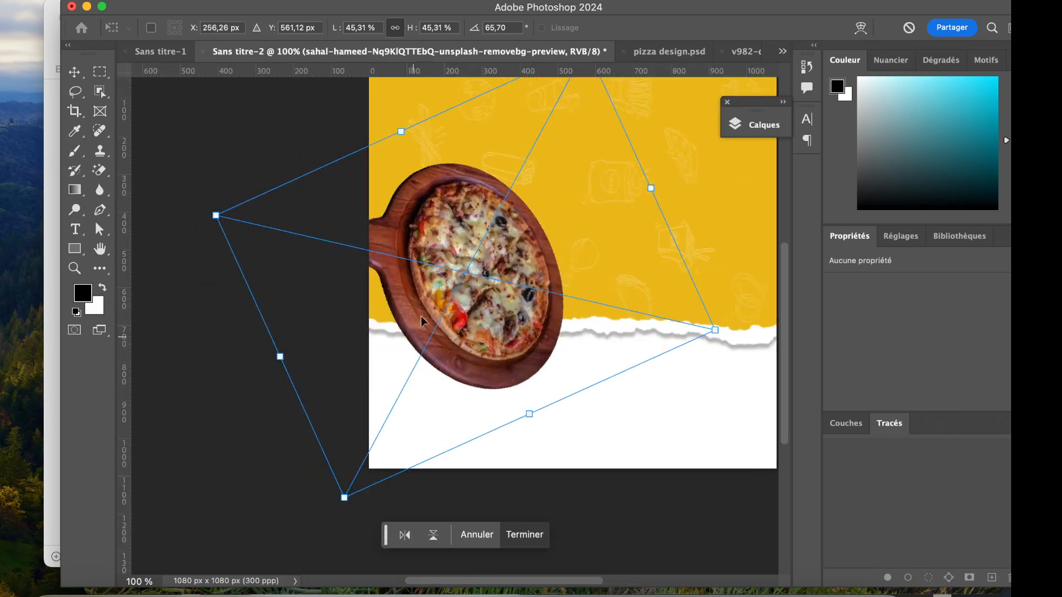
scroll(420, 320, "up", 3)
scroll(421, 319, "right", 2)
left_click_drag(542, 131, 529, 157)
left_click_drag(472, 293, 469, 297)
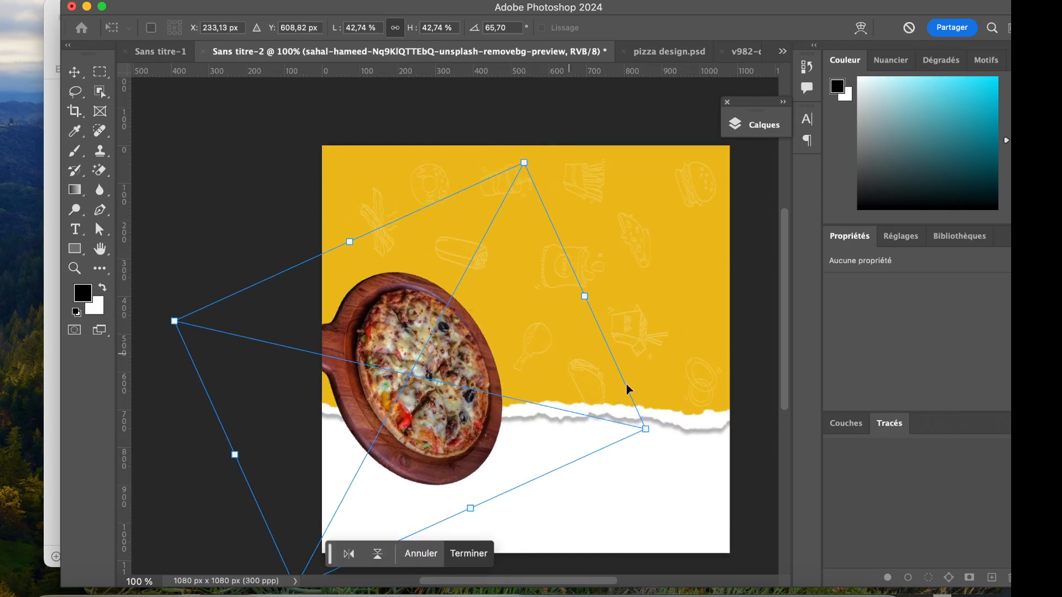
Adjust the pizza's rotation to about 62.2°, align the board with the canvas's left edge, and shift it up 10 px
mouse_move(657, 443)
left_mouse_down()
mouse_move(645, 415)
mouse_move(650, 429)
left_mouse_up()
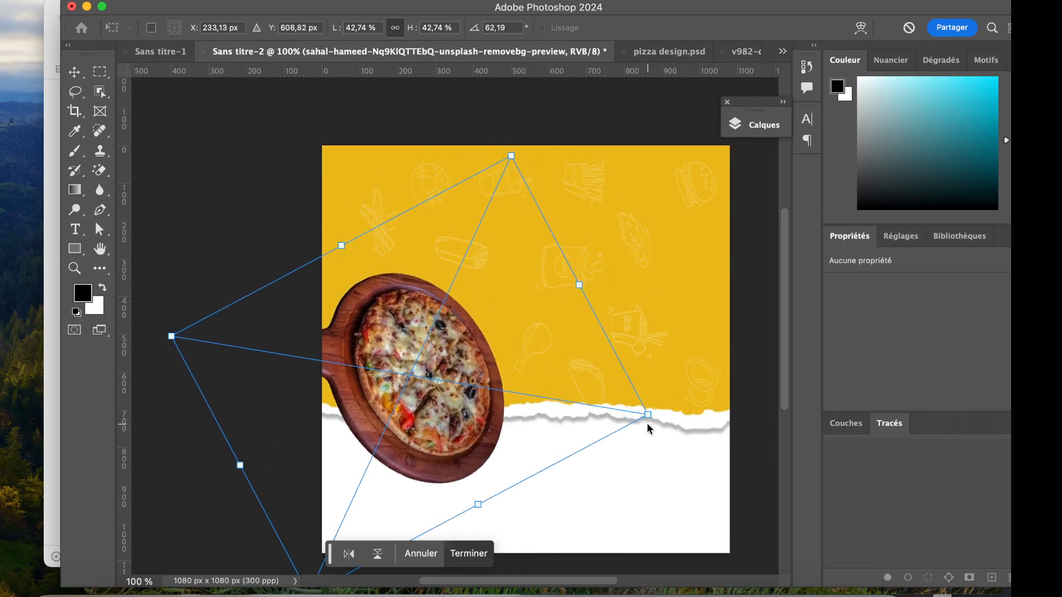
left_click_drag(485, 396, 475, 396)
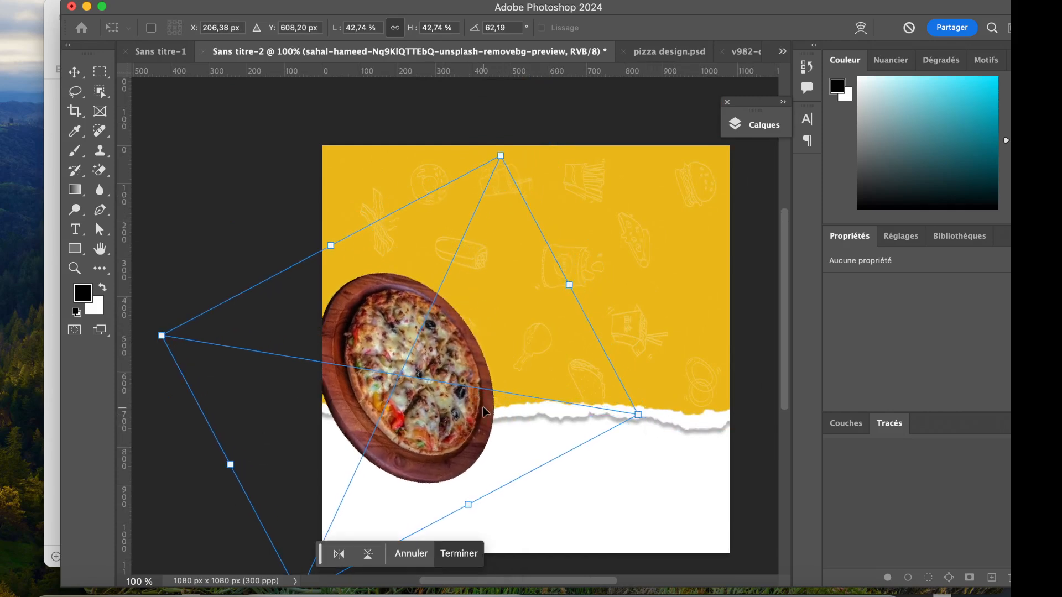
scroll(482, 412, "down", 5)
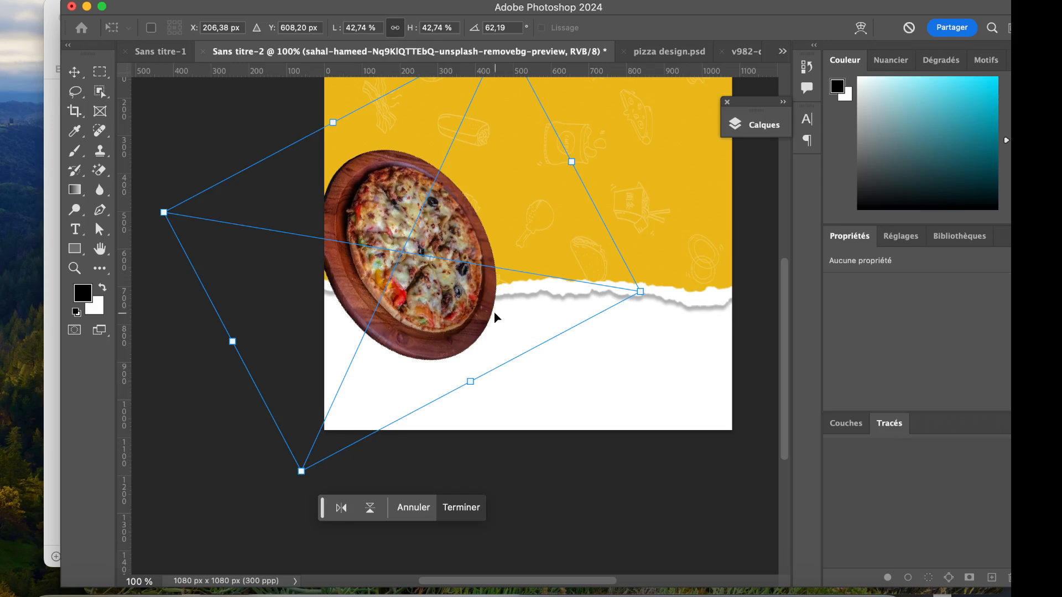
key("shift+Up")
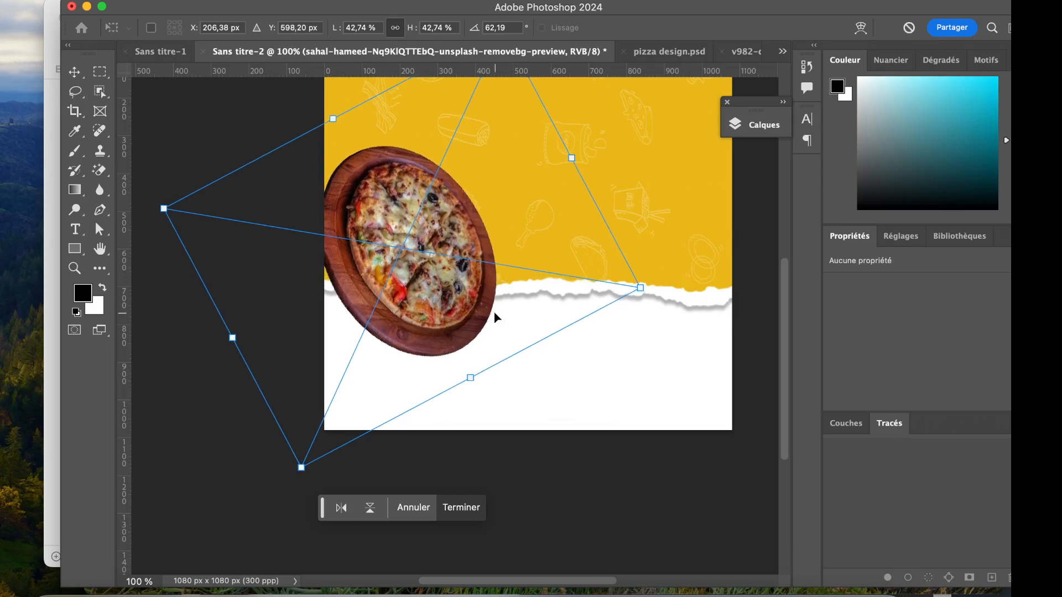
key("Return")
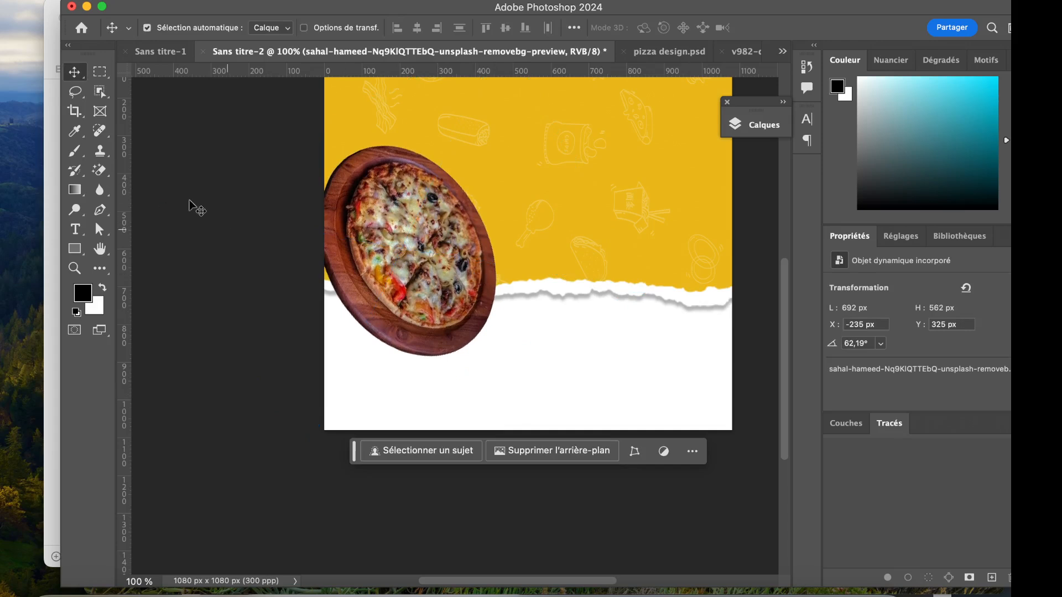
Add a Levels adjustment layer above the pizza layer and clip it to the pizza
left_click(788, 132)
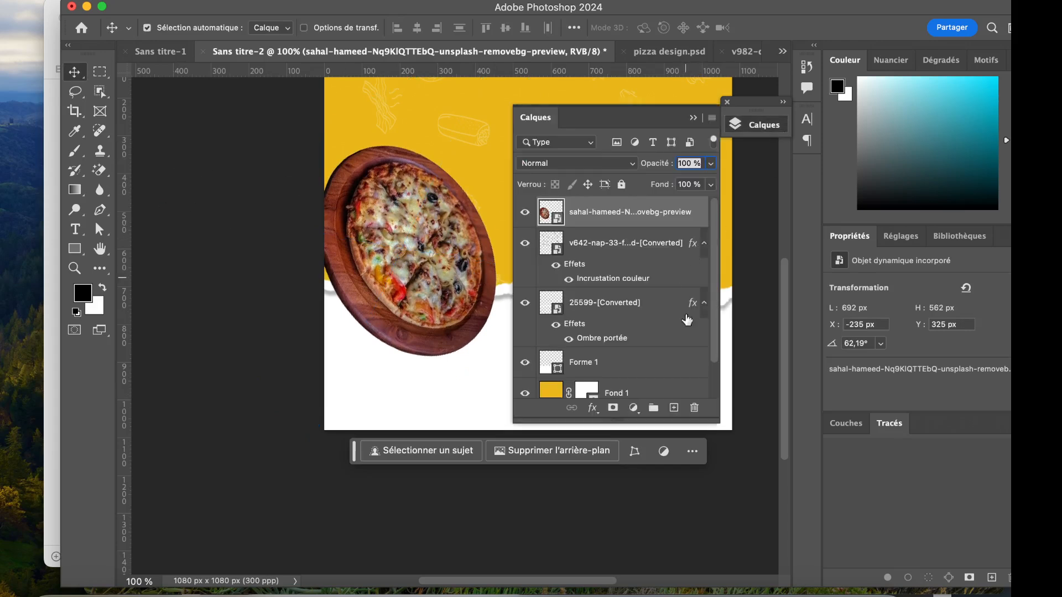
left_click(616, 251)
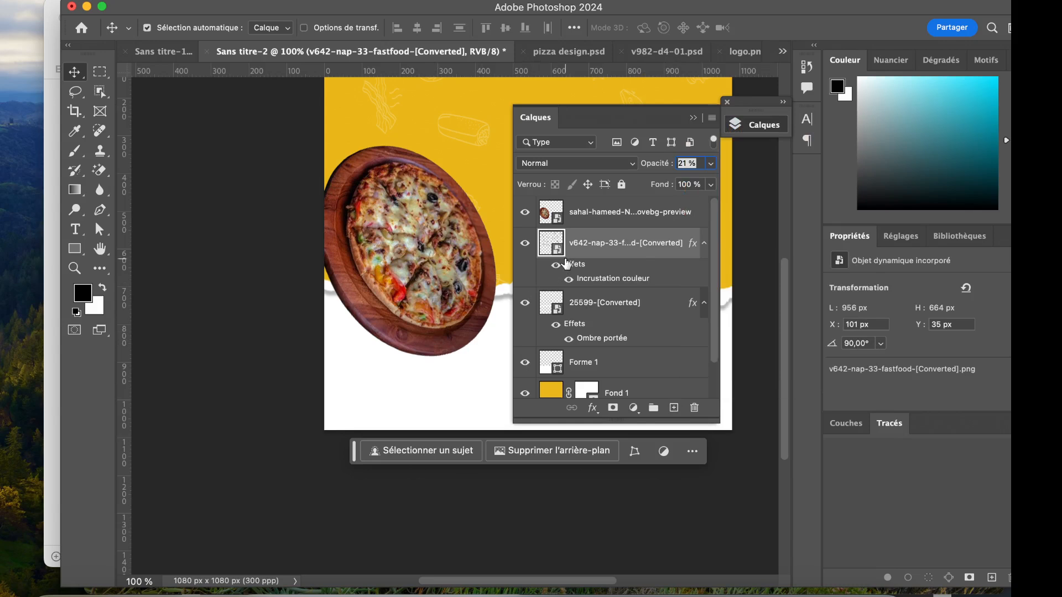
left_click(618, 221)
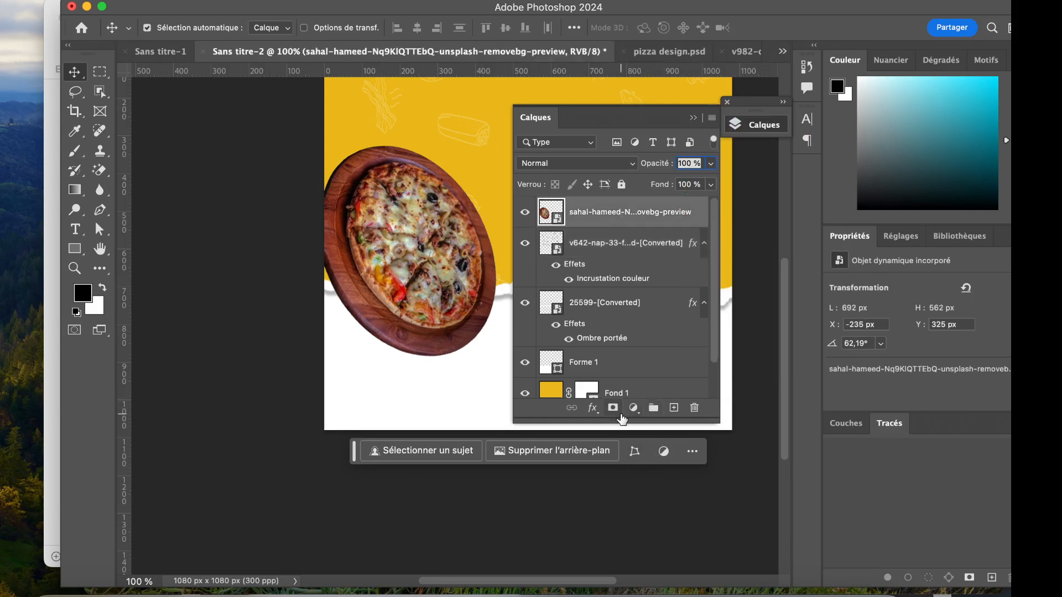
left_click(634, 412)
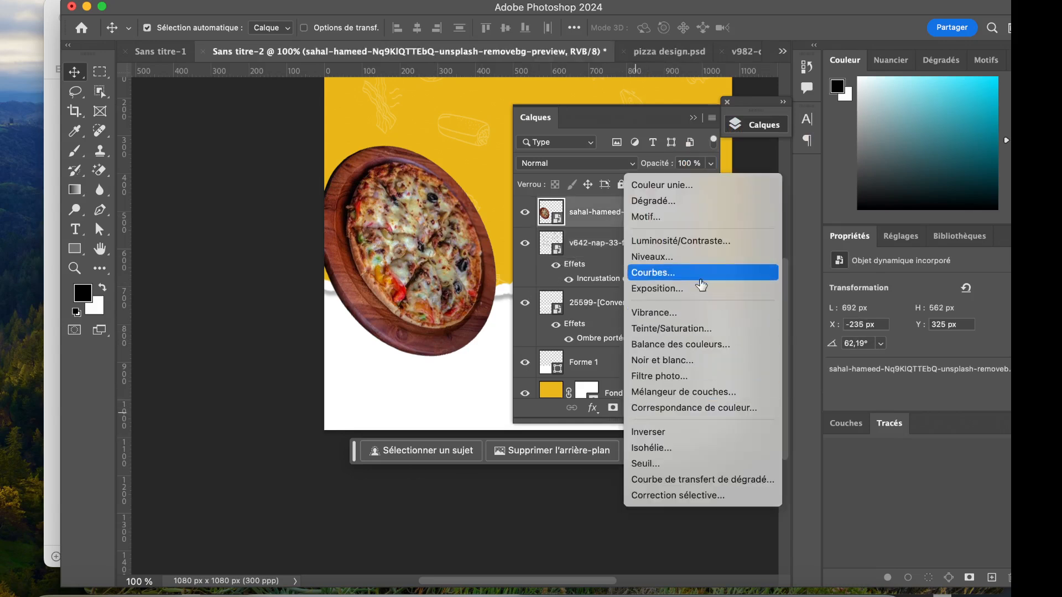
left_click(682, 263)
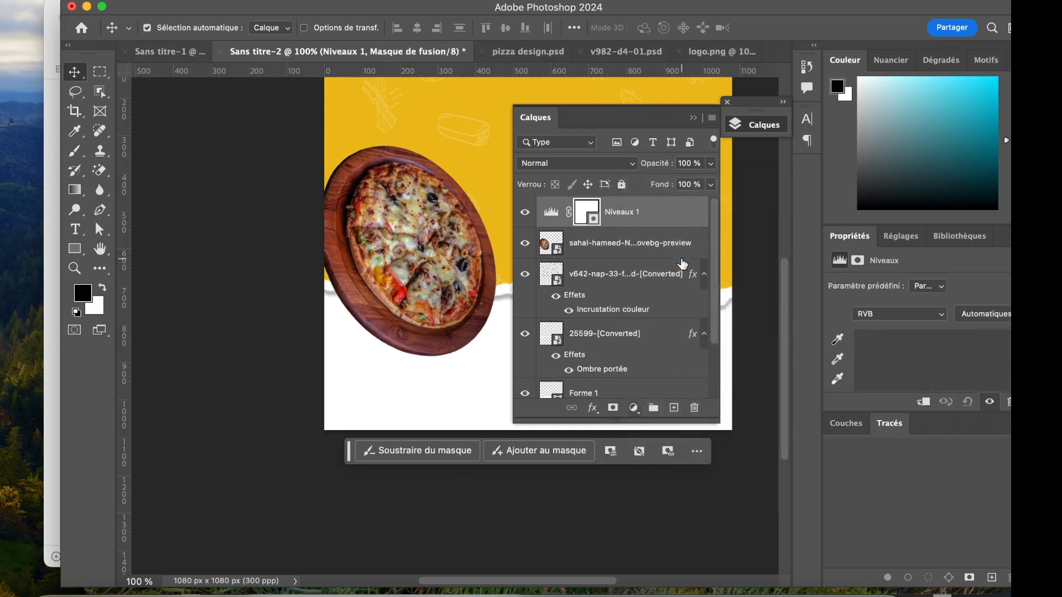
right_click(678, 212)
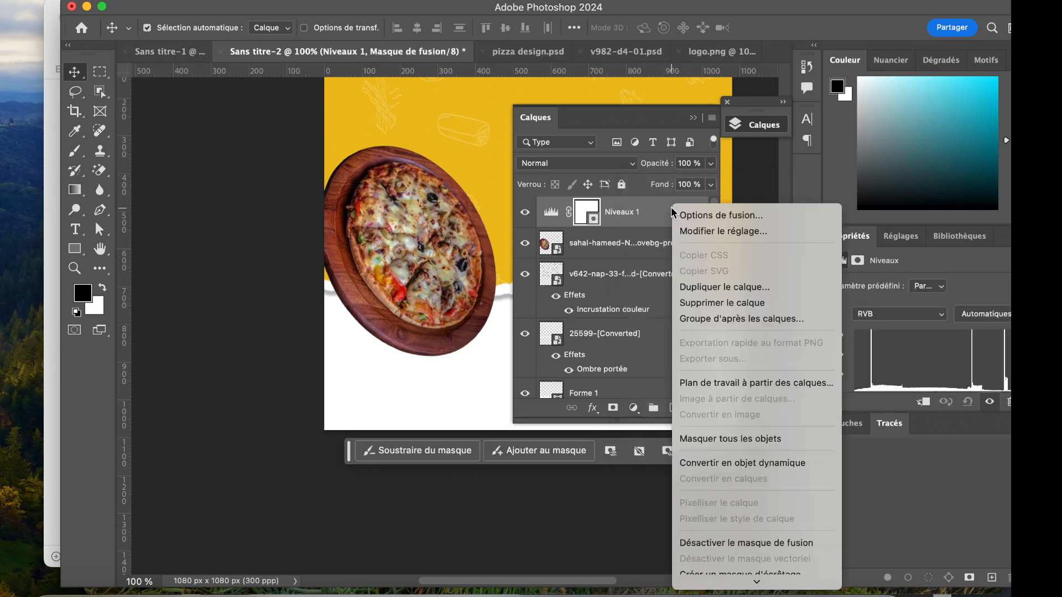
scroll(748, 523, "down", 3)
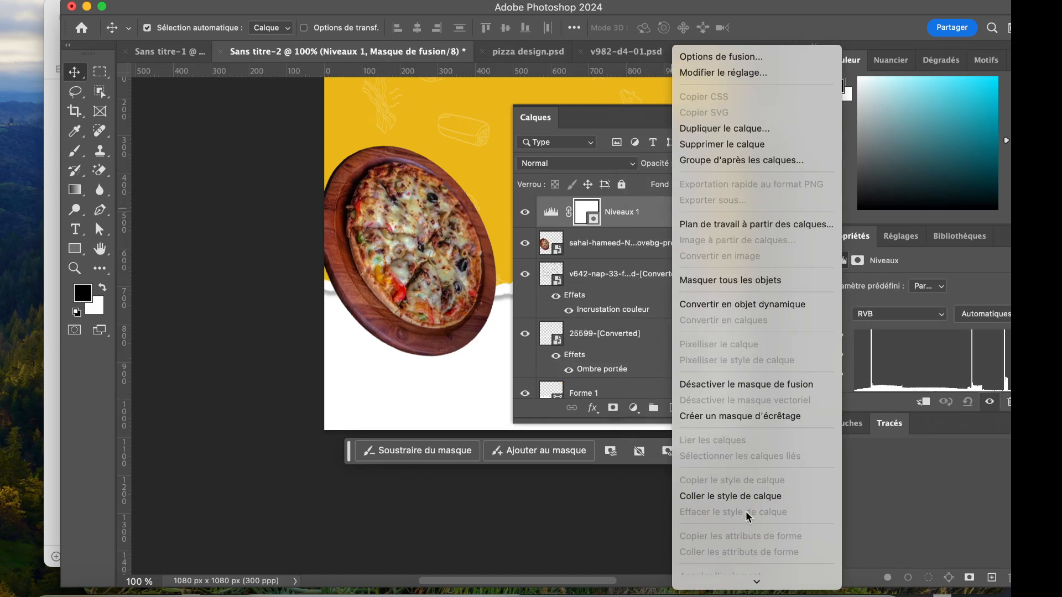
left_click(755, 417)
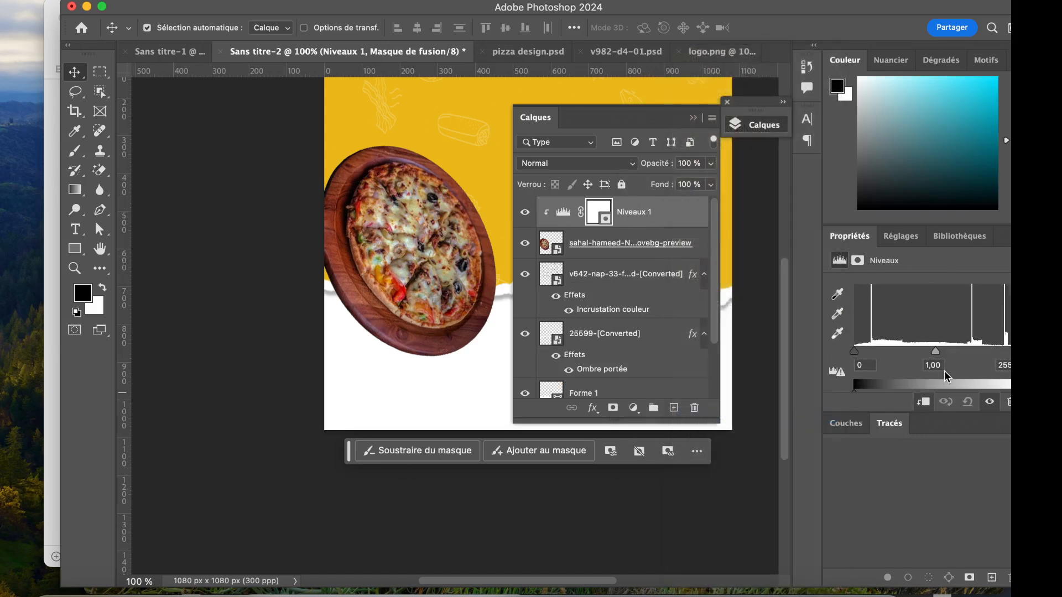
Try darkening the pizza with the Levels midtones at 0.87, and undo the Levels adjustment
left_click_drag(792, 15, 738, 14)
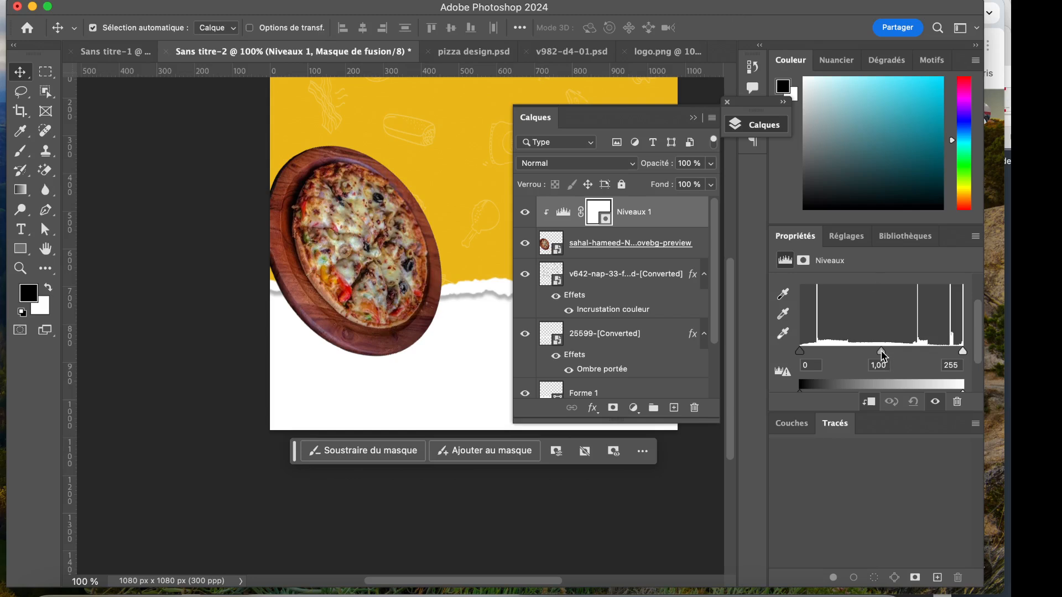
left_click_drag(884, 353, 891, 353)
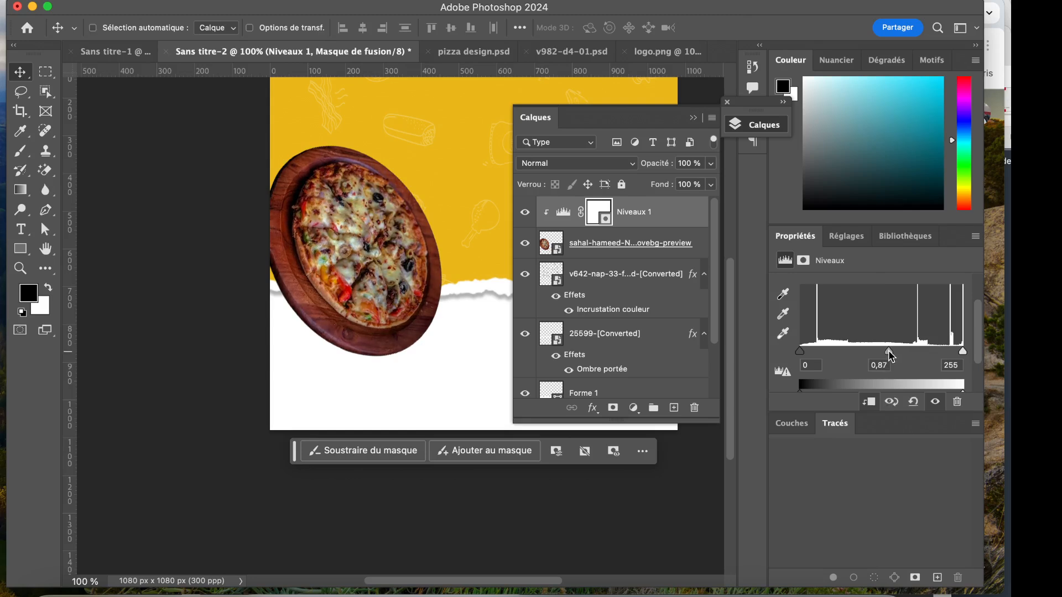
key("super+z")
key("super+z")
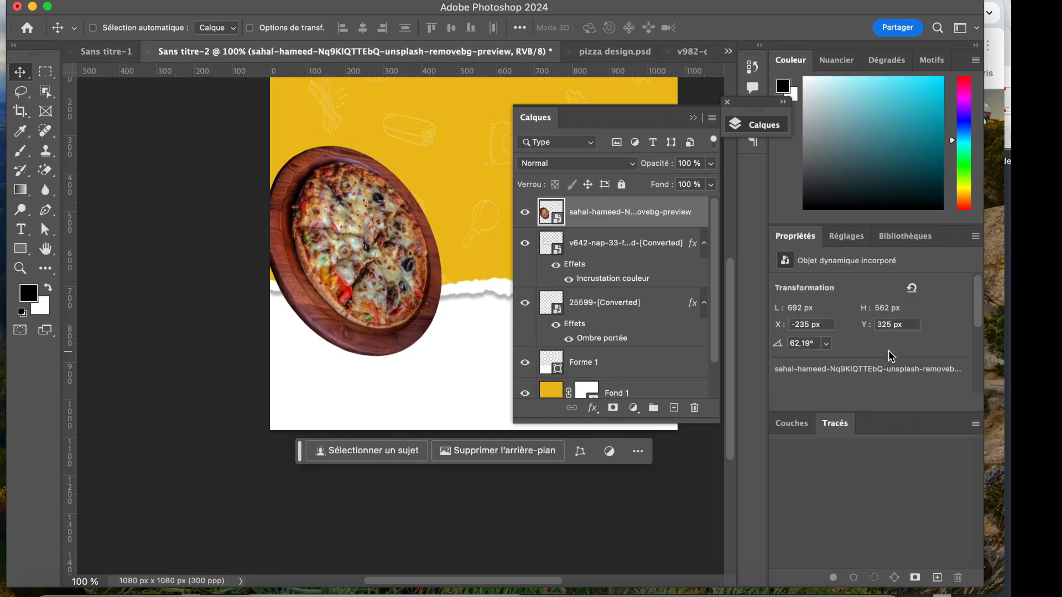
Add a Brightness/Contrast adjustment clipped to the pizza layer and set its contrast to 62
left_click(633, 407)
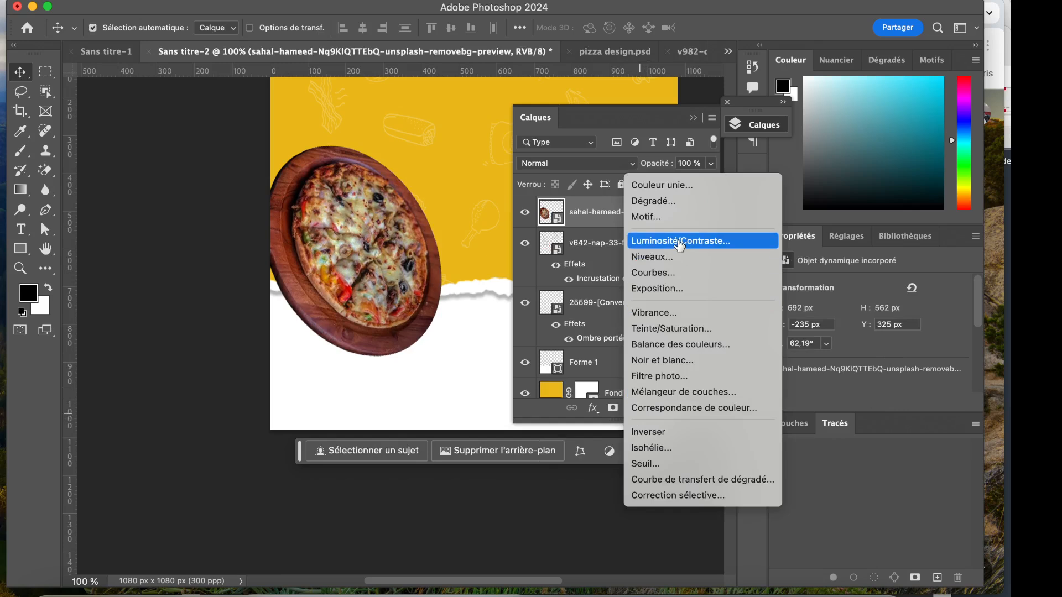
left_click(680, 243)
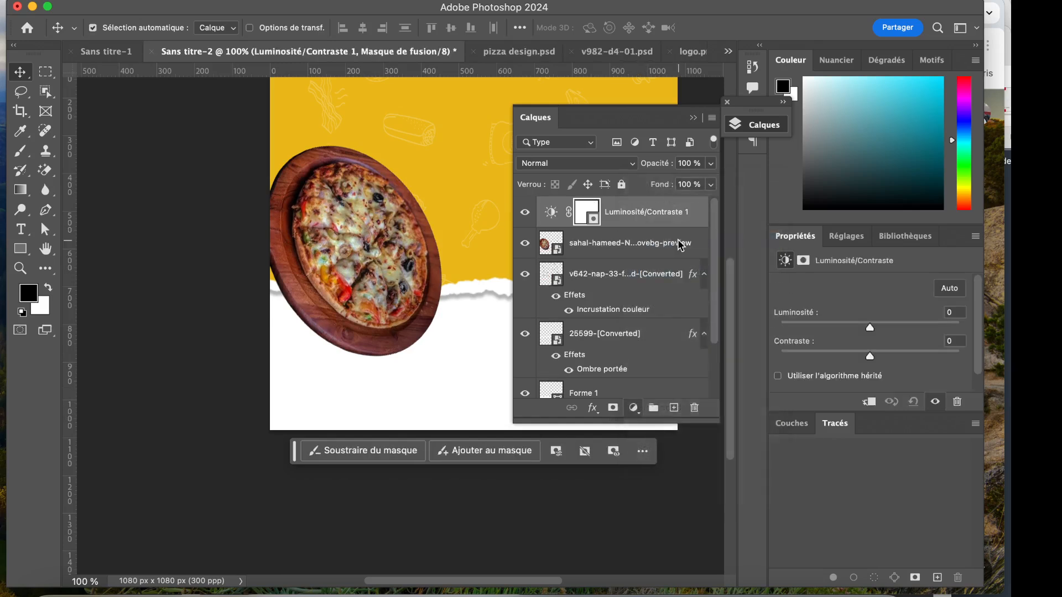
right_click(664, 210)
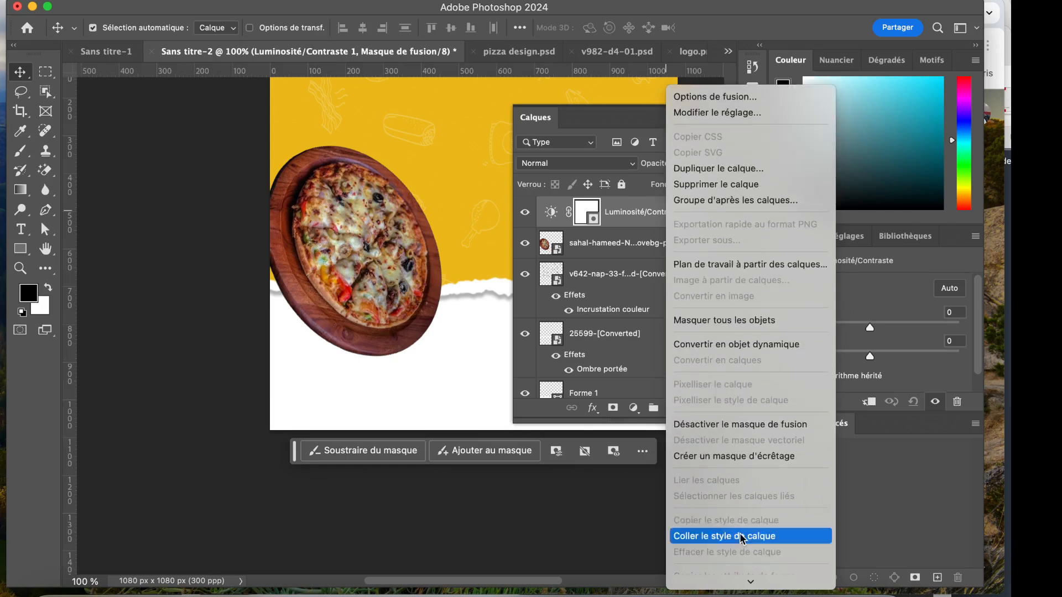
left_click(741, 457)
left_click_drag(870, 356, 925, 356)
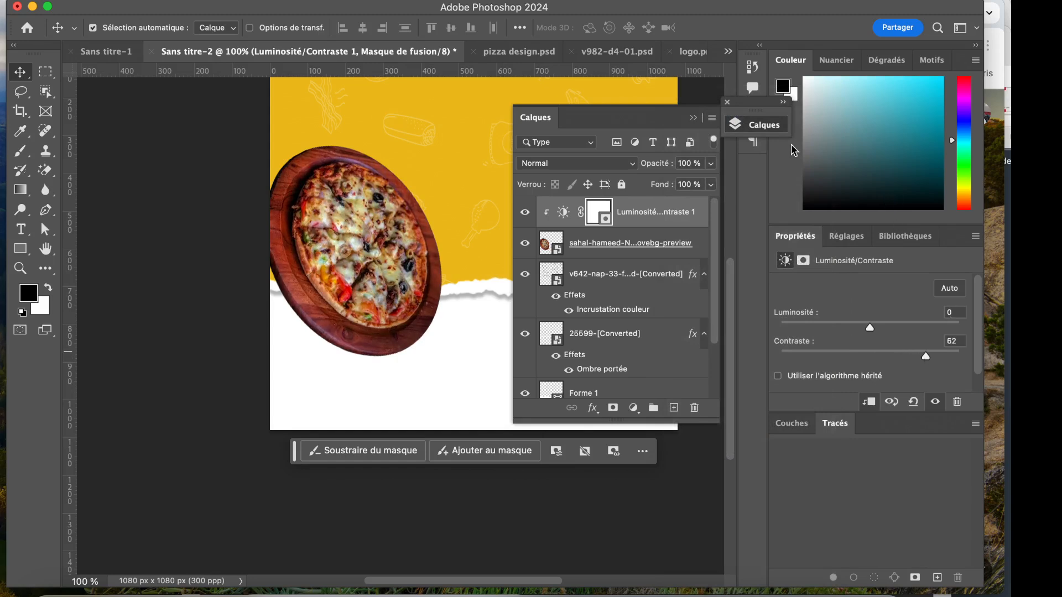
Create a new empty layer between the pizza layer and the doodle pattern layer
left_click(650, 216)
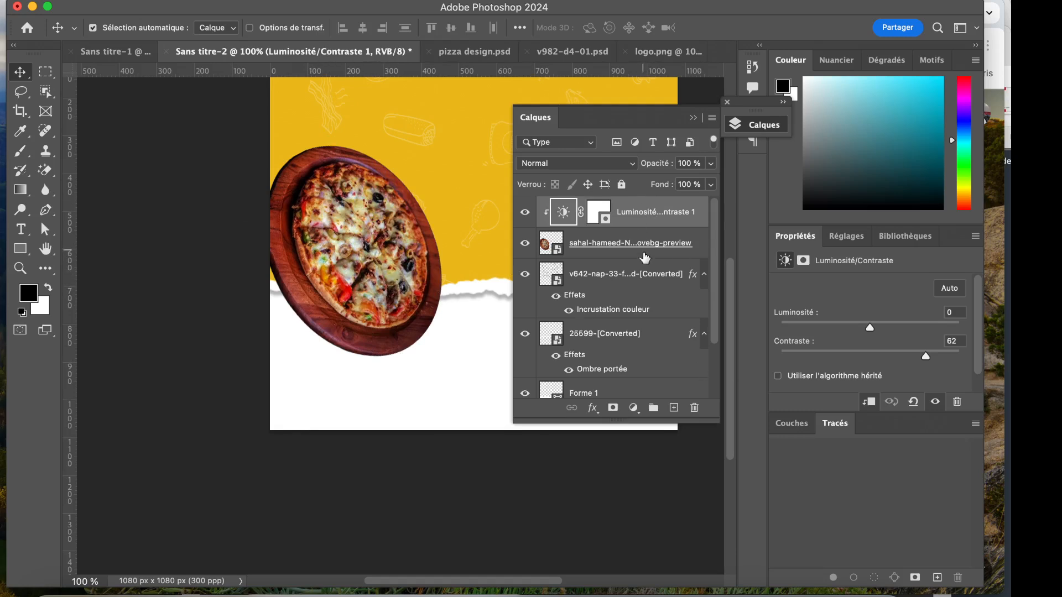
left_click(647, 254)
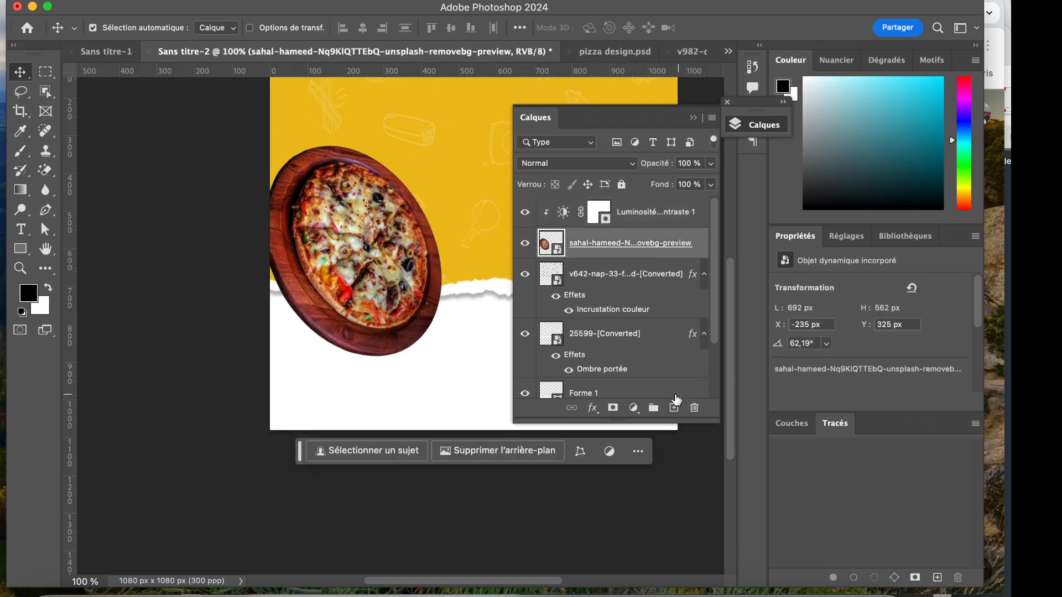
left_click(652, 283)
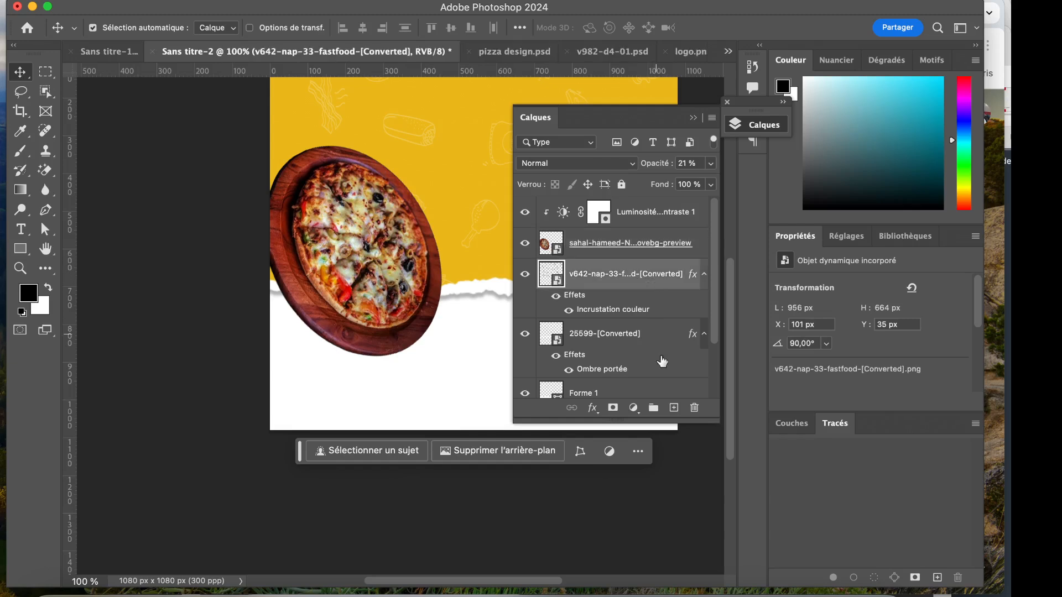
left_click(674, 408)
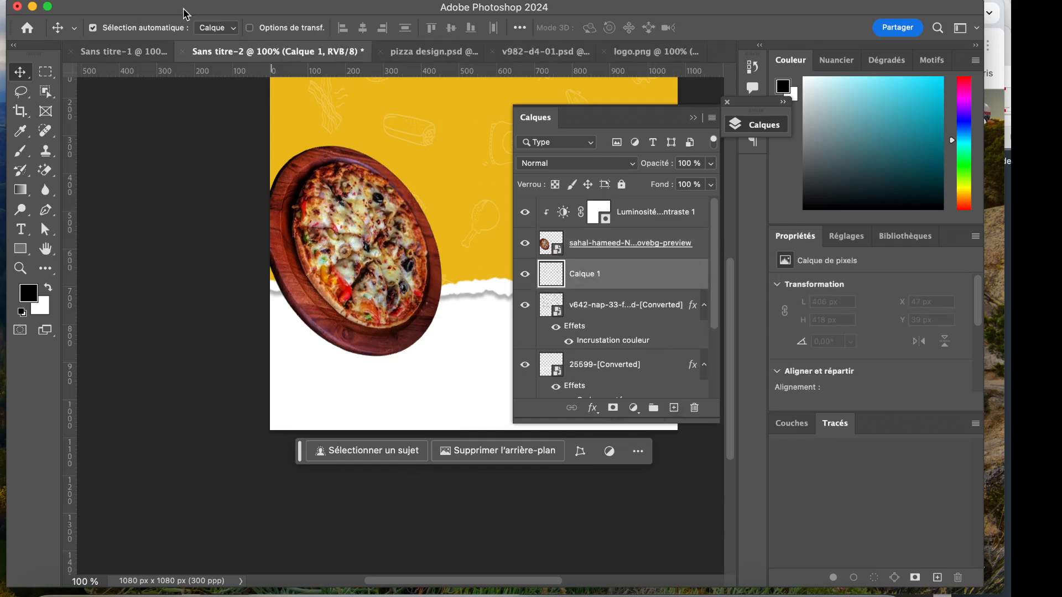
Flatten the soft 680 px brush tip into a thin horizontal ellipse and paint a black shadow under the pizza board
left_click_drag(215, 13, 317, 12)
left_click(125, 155)
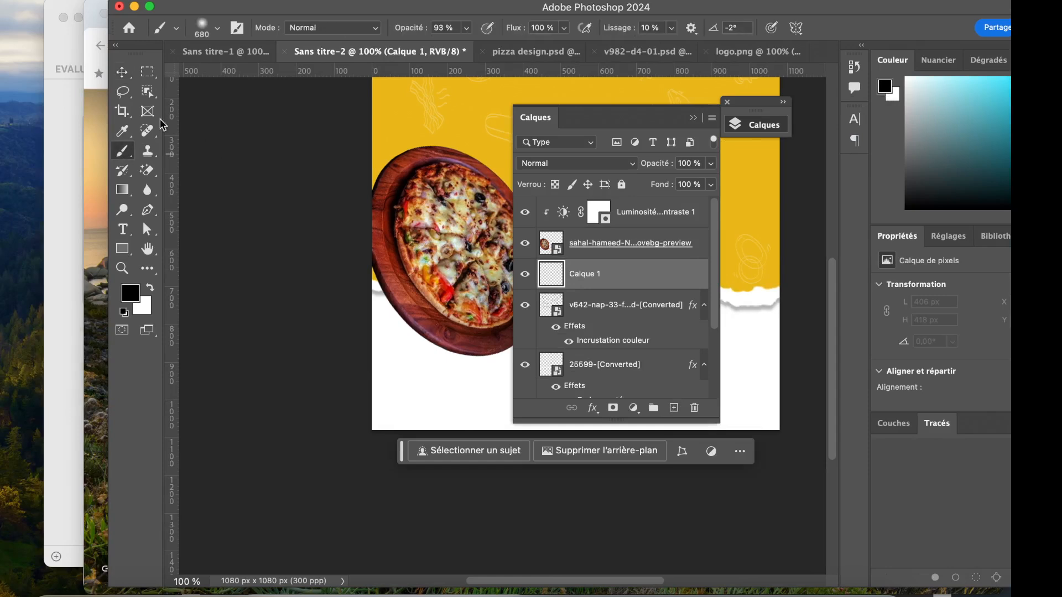
left_click(206, 29)
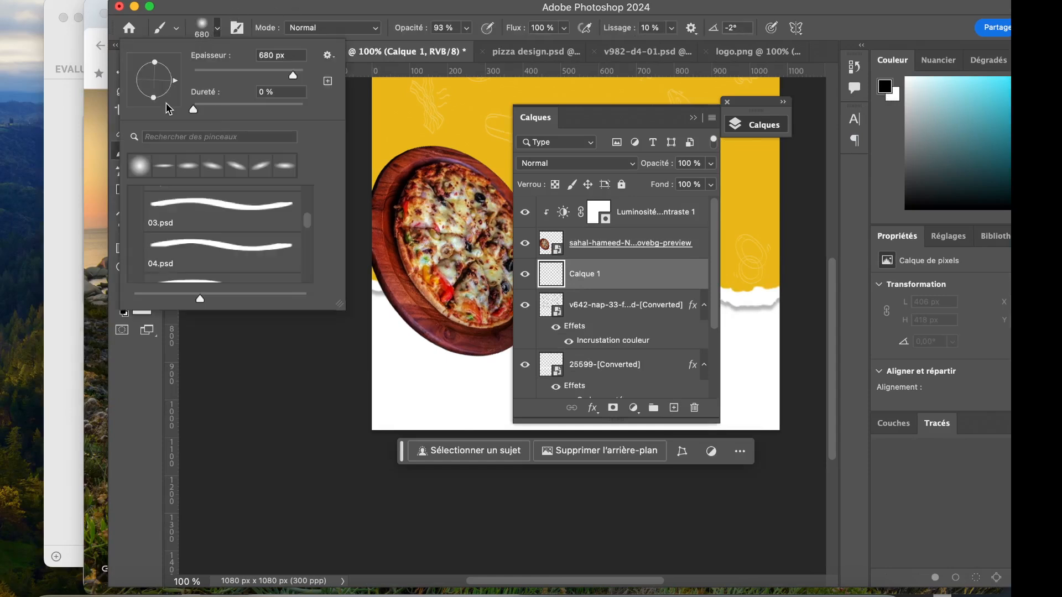
left_click_drag(154, 100, 157, 85)
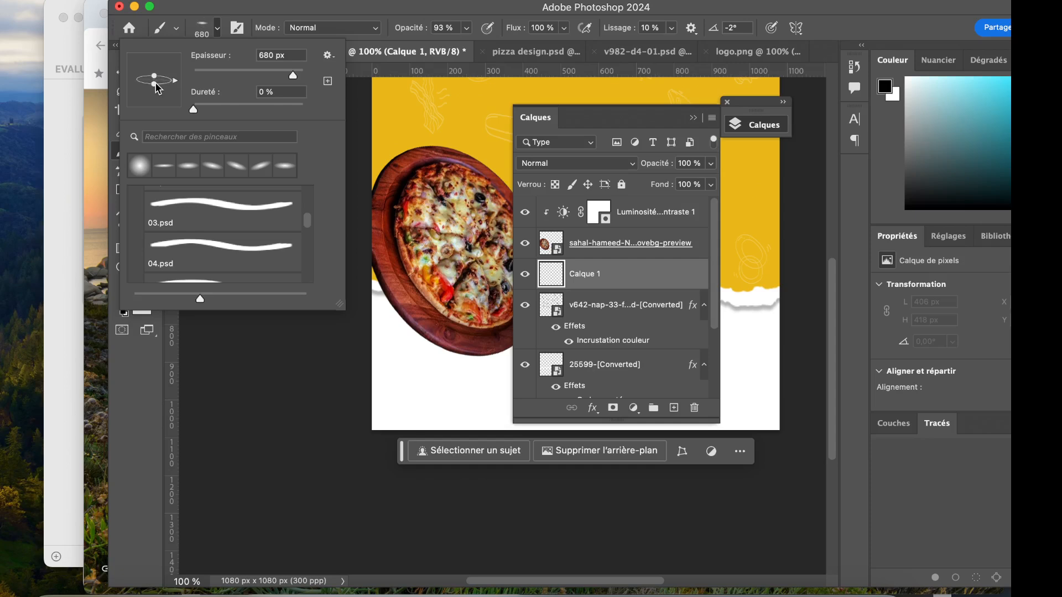
left_click(737, 136)
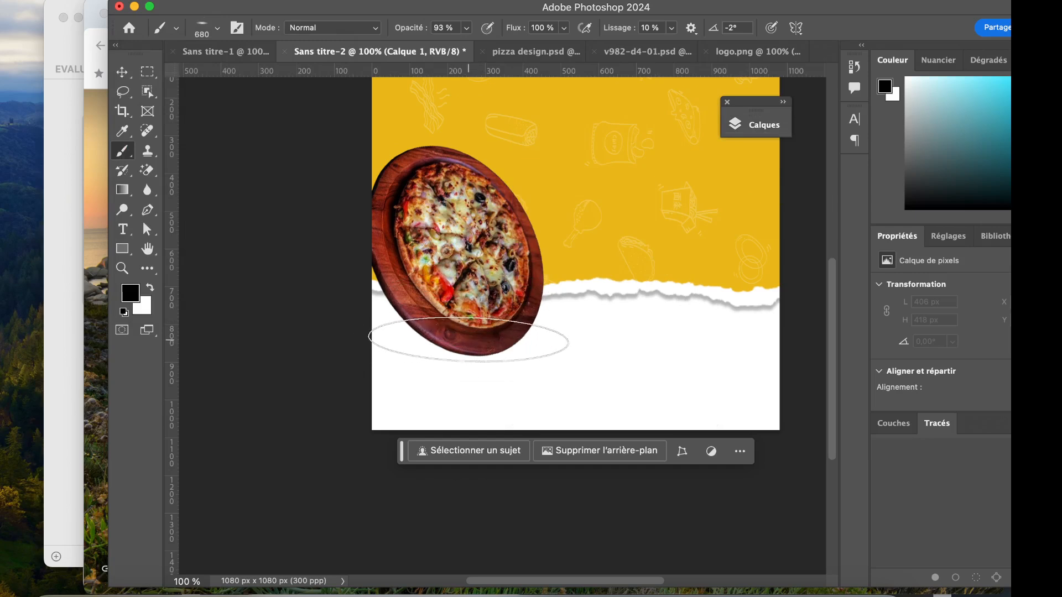
left_click_drag(468, 339, 522, 341)
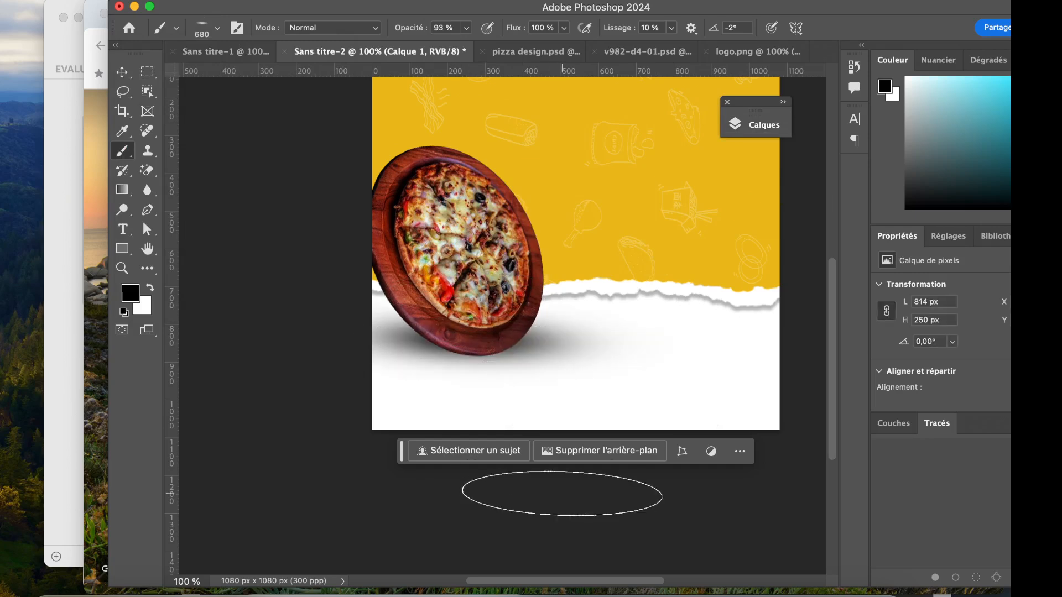
Unlink the shadow's width and height and squash it from above to 84.8% height, keeping its full width
key("super+t")
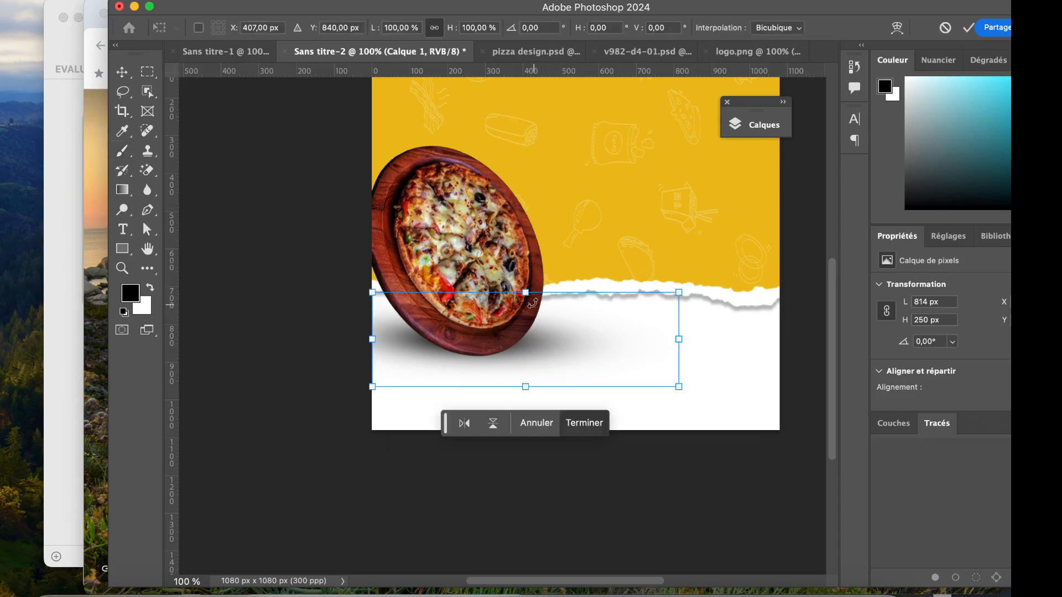
left_click_drag(527, 292, 524, 306)
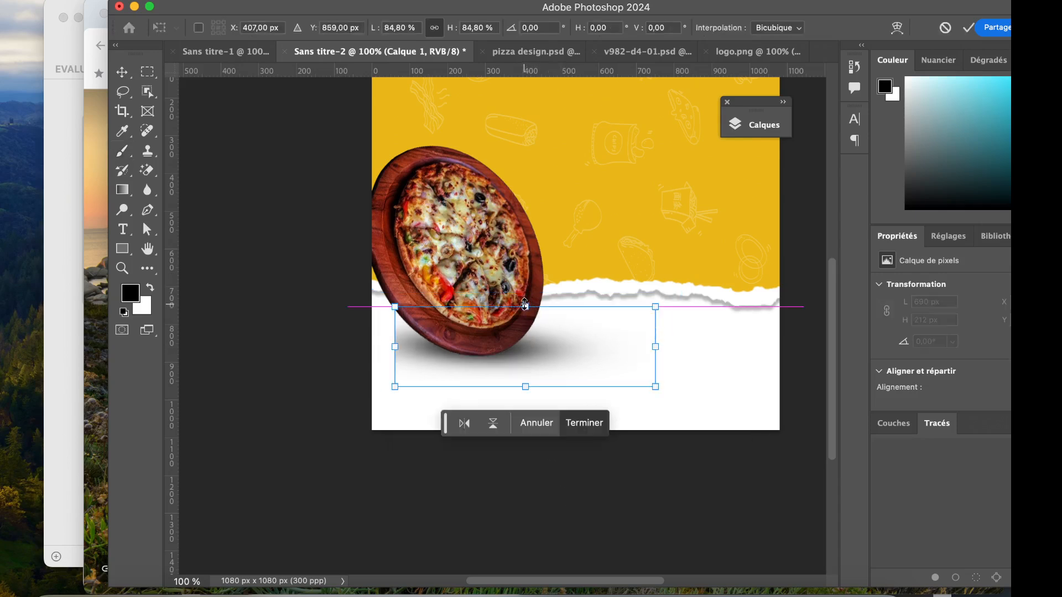
left_click(434, 29)
key("super+z")
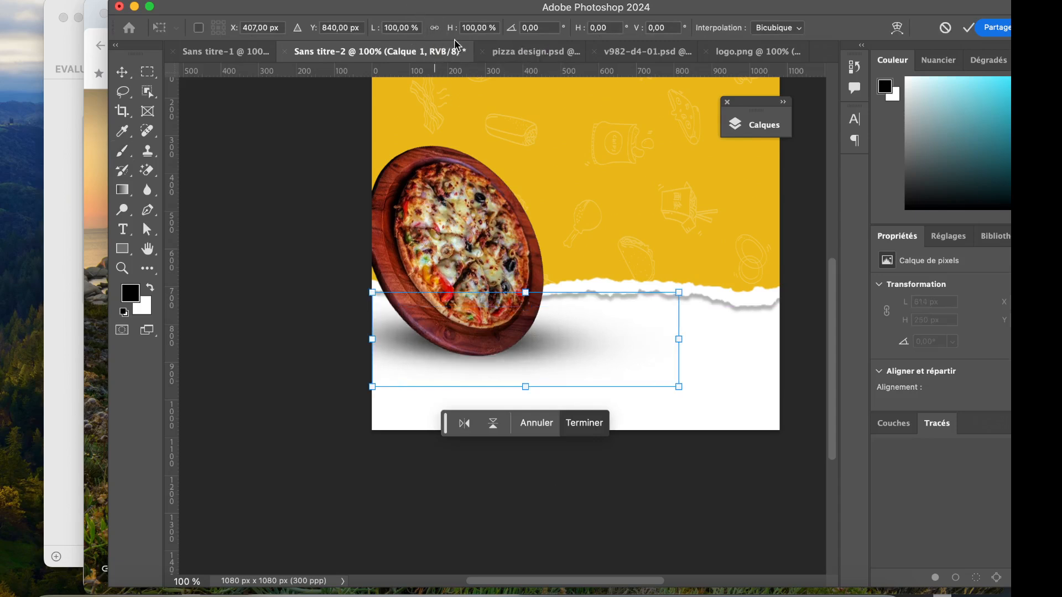
left_click_drag(526, 292, 526, 305)
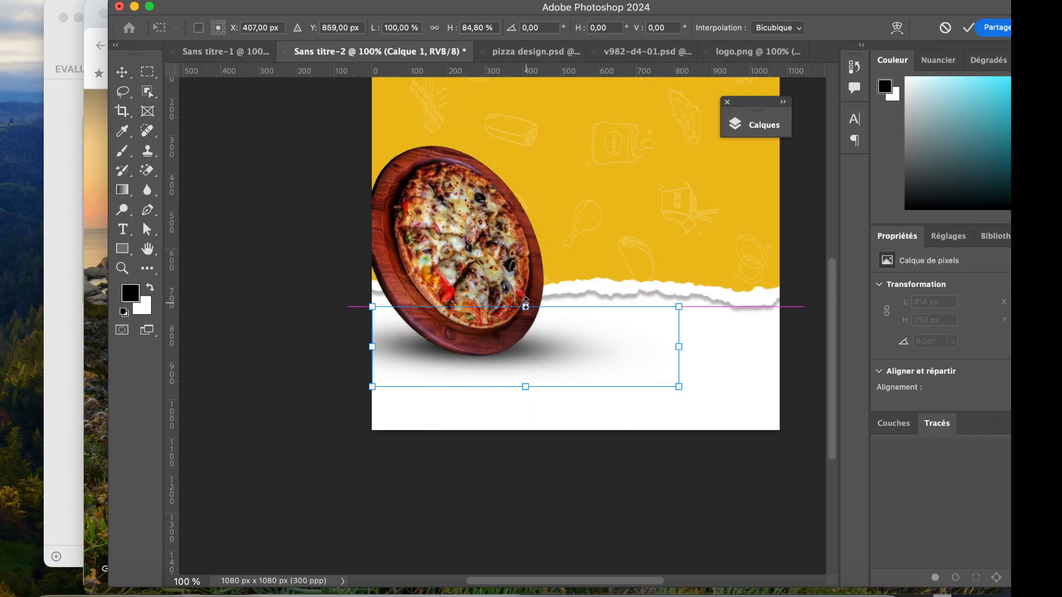
key("Return")
key("b")
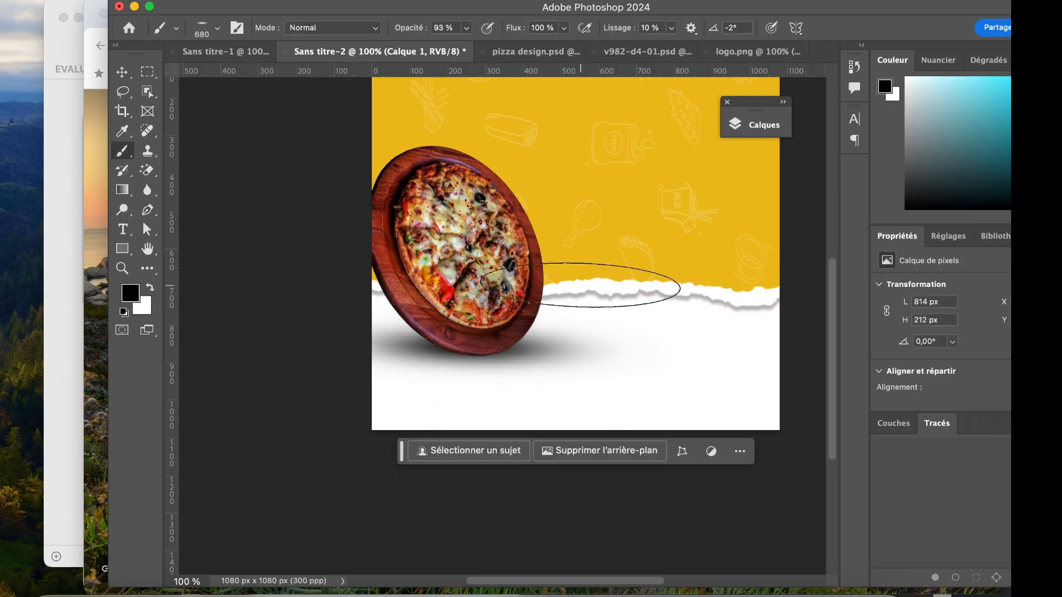
Reduce the shadow layer's opacity to 84%
left_click(780, 125)
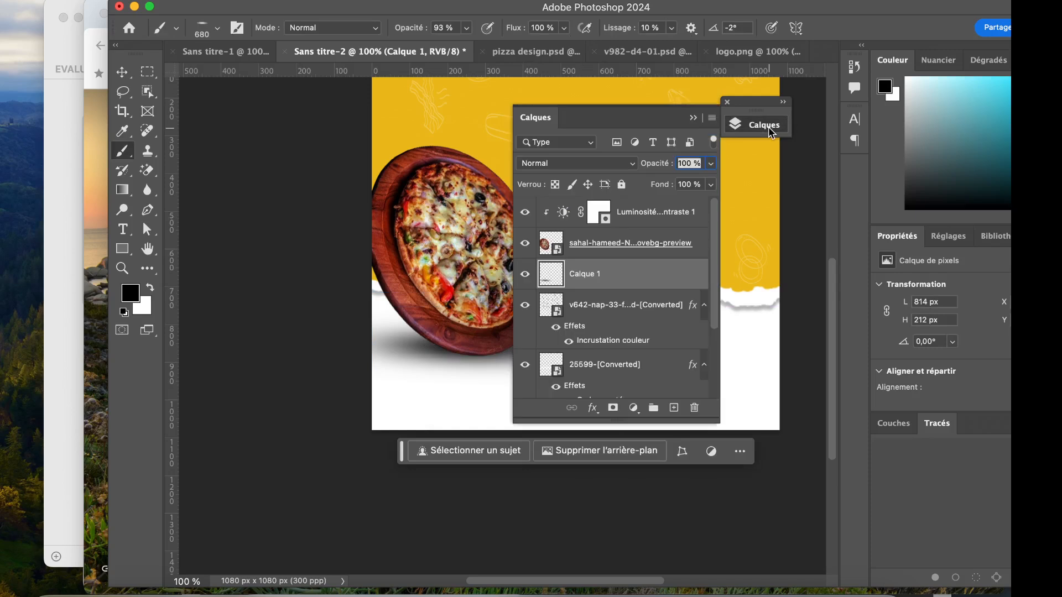
left_click(710, 164)
mouse_move(713, 181)
left_mouse_down()
mouse_move(683, 186)
mouse_move(698, 185)
left_mouse_up()
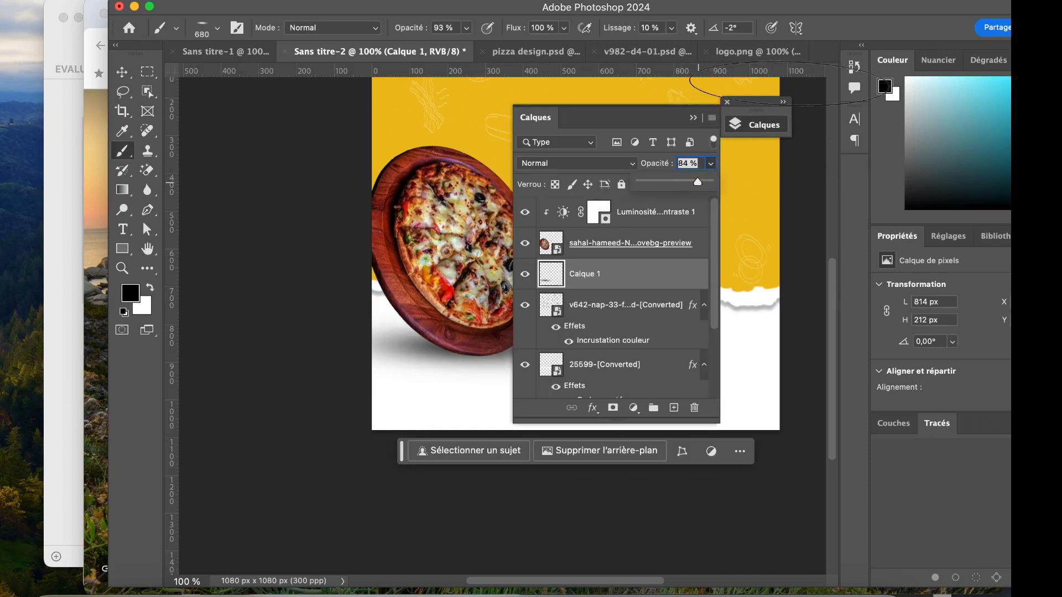
left_click(769, 125)
Try to cut off the shadow below the pizza board's base using a full-width rectangular selection, and undo the deletion
left_click(147, 71)
left_click_drag(343, 360, 802, 482)
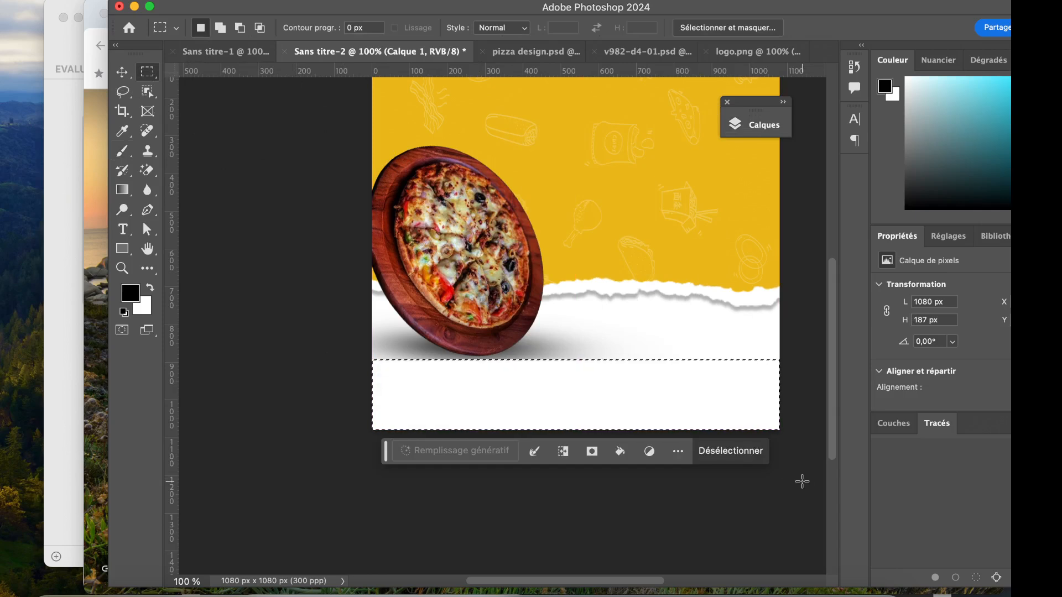
left_click(802, 481)
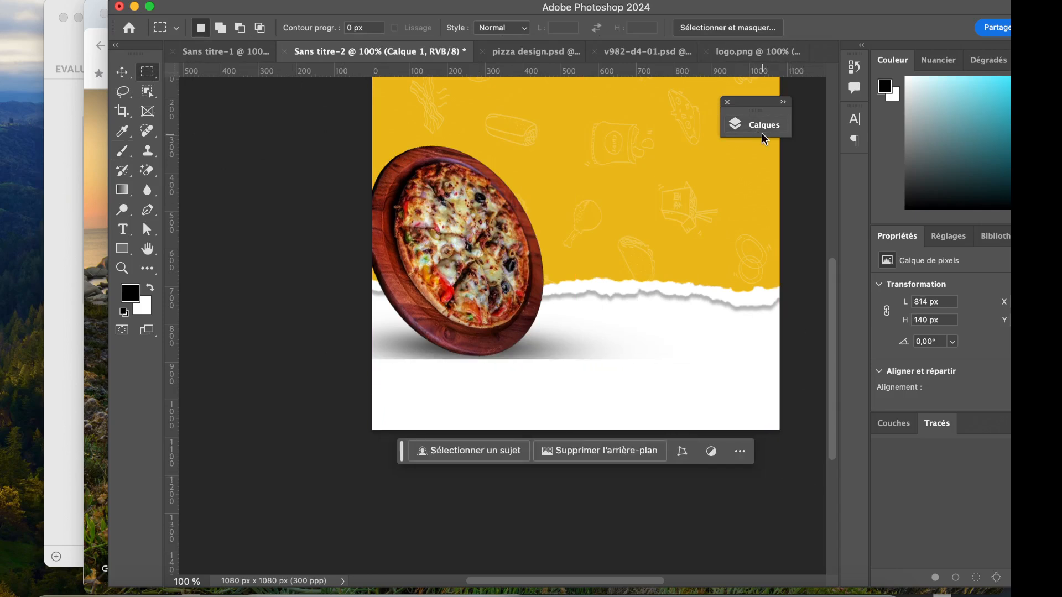
key("v")
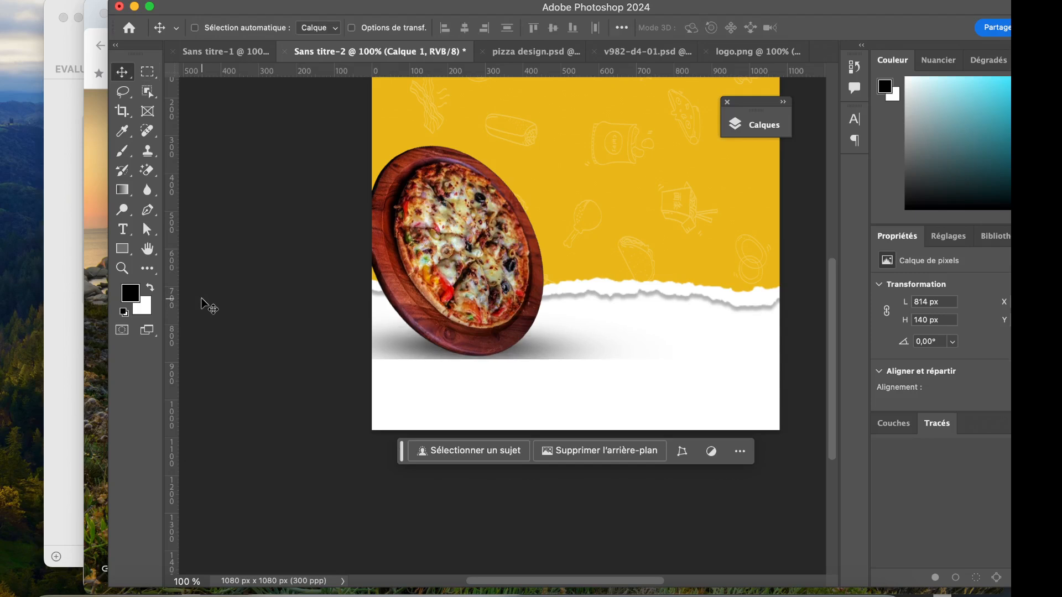
key("super+z")
key("super+z")
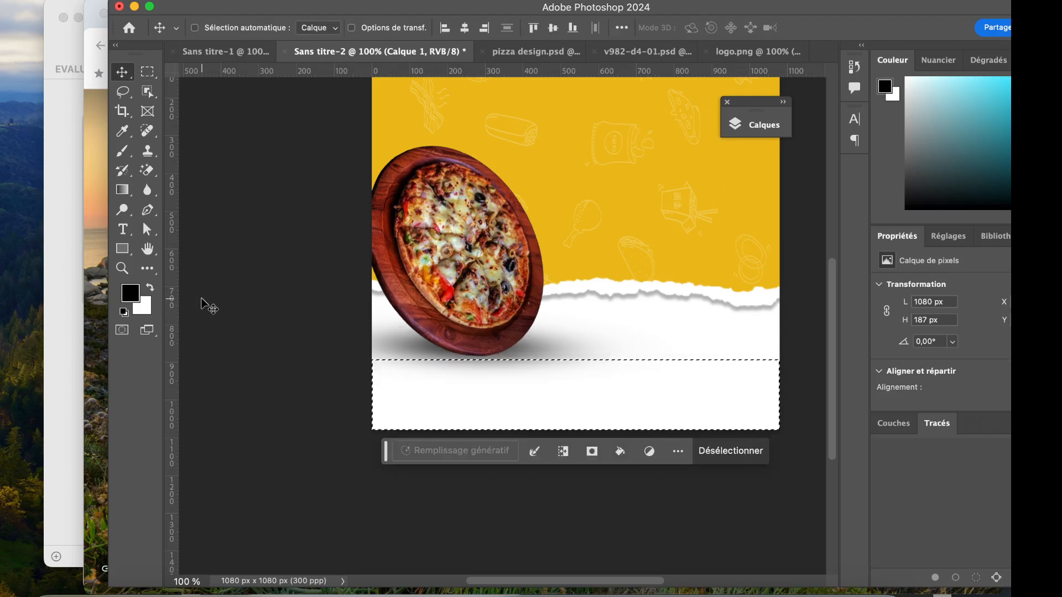
Undo the rectangular selection and examine the pizza's reflection in the finished pizza design.psd reference
key("super+z")
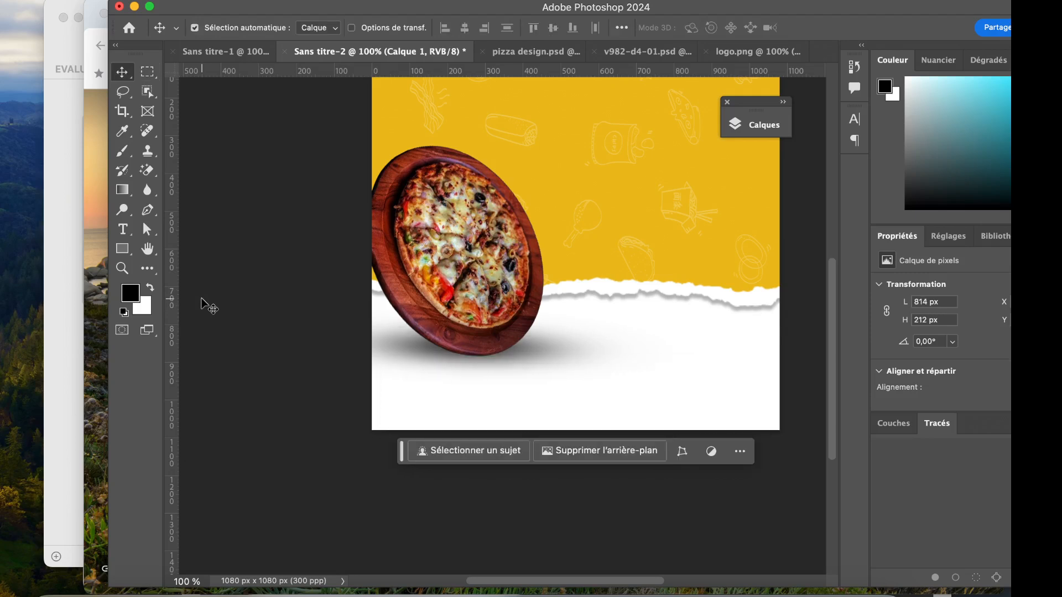
left_click(535, 52)
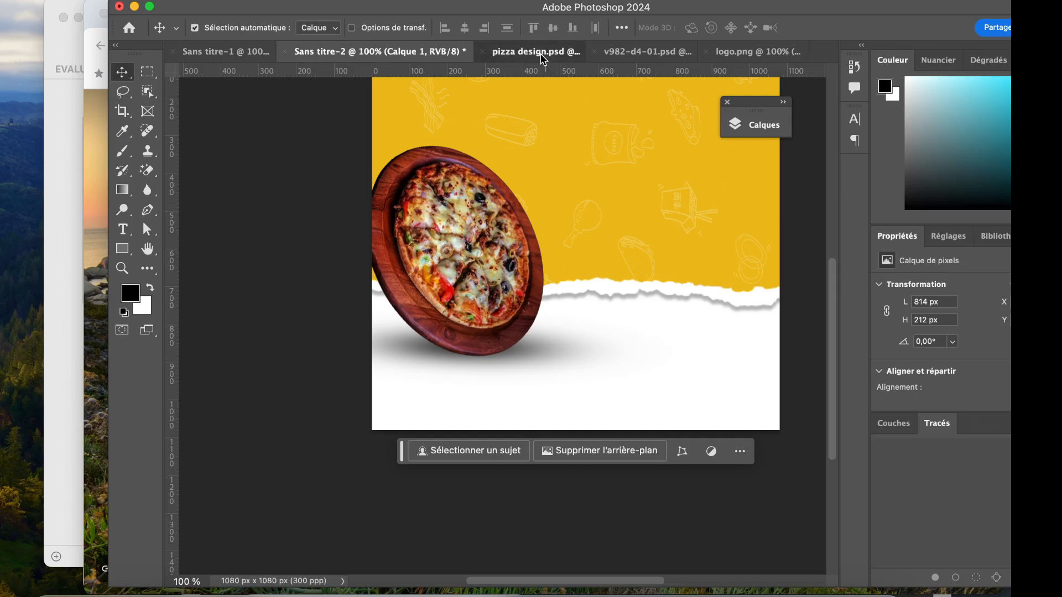
scroll(608, 406, "down", 3)
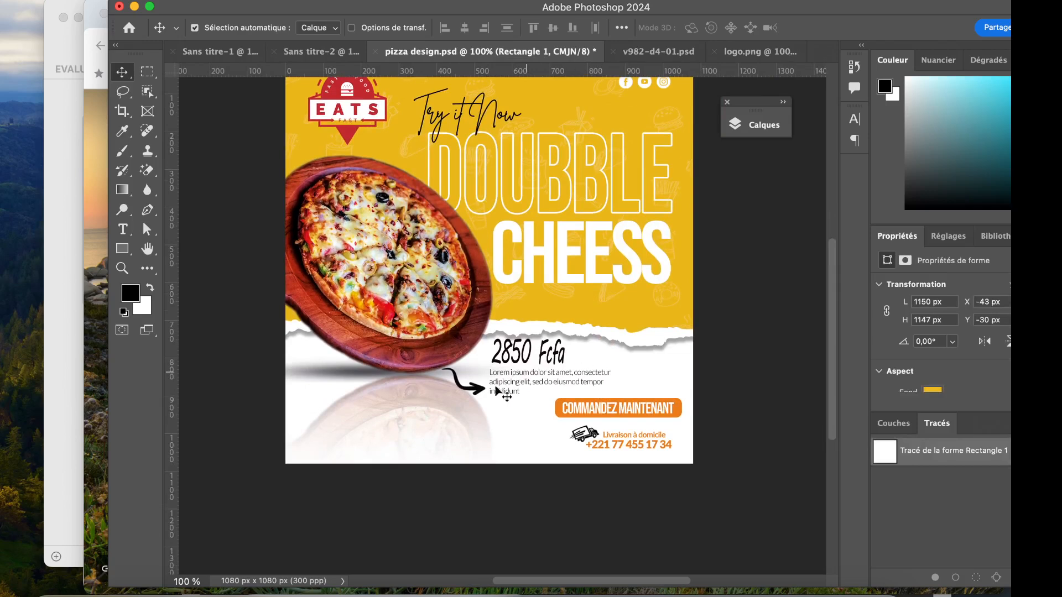
left_click(757, 126)
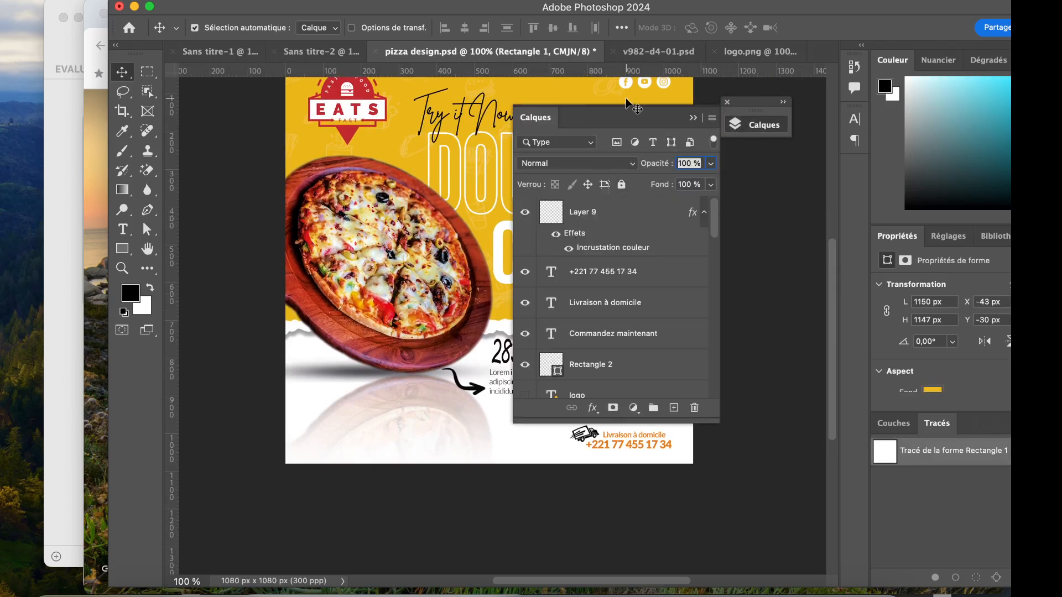
left_click(328, 55)
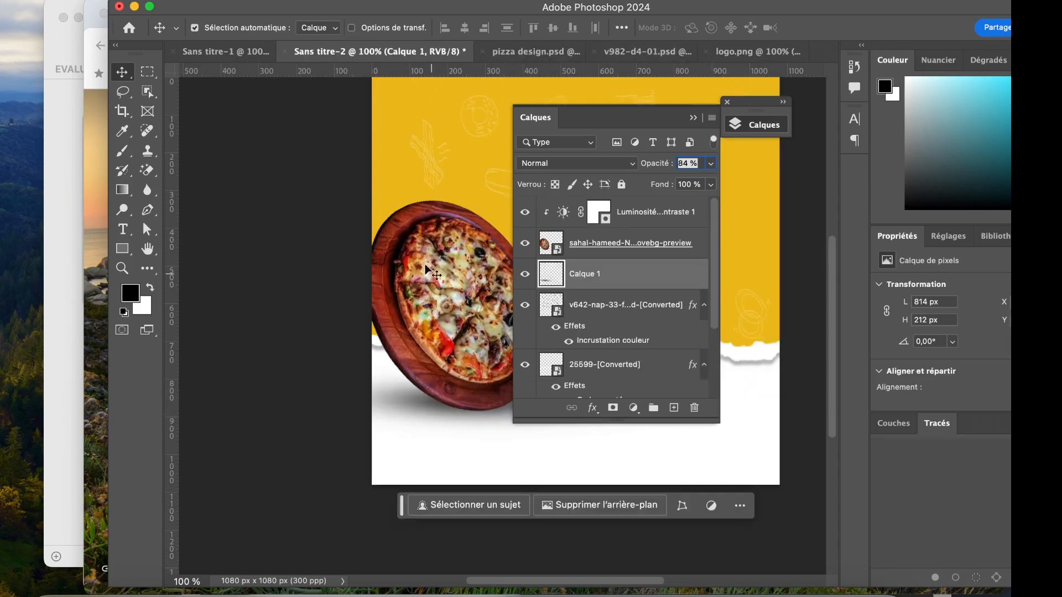
Duplicate the pizza layer, flip the copy vertically and place it upside down just below the original board
left_click(564, 249)
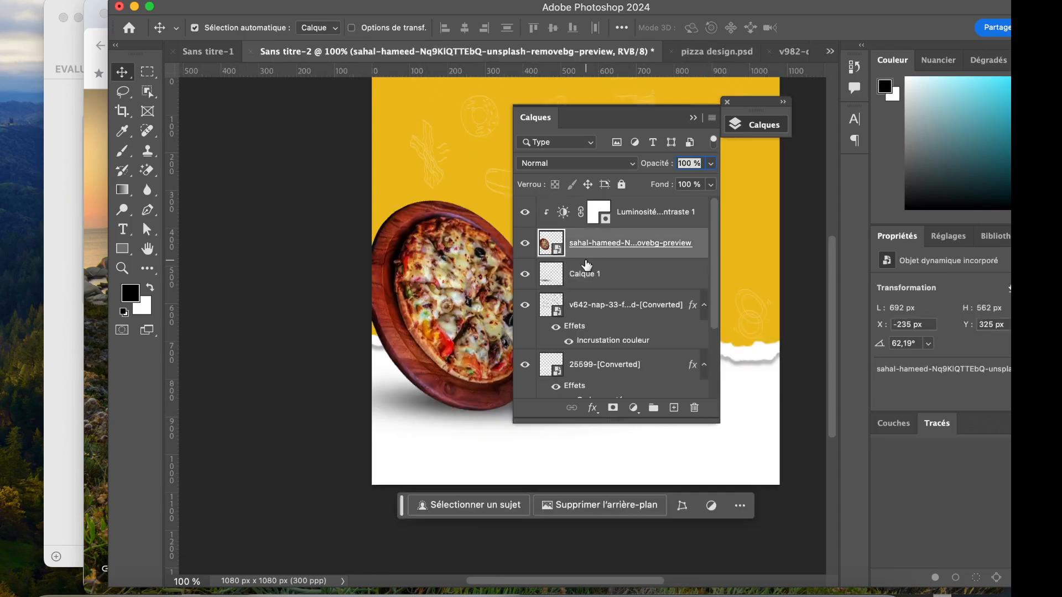
key("super+j")
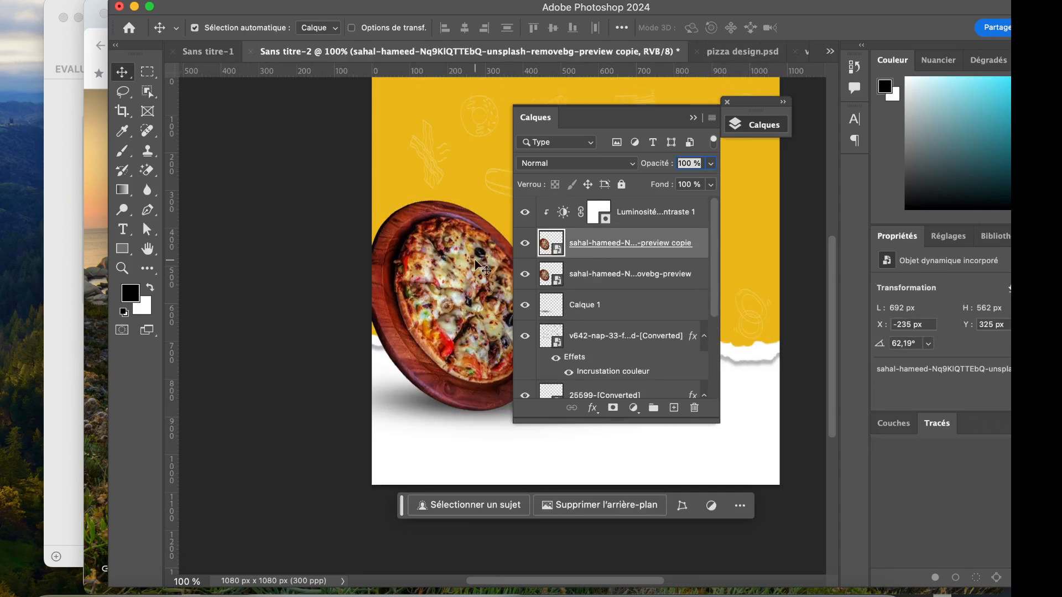
key("super+t")
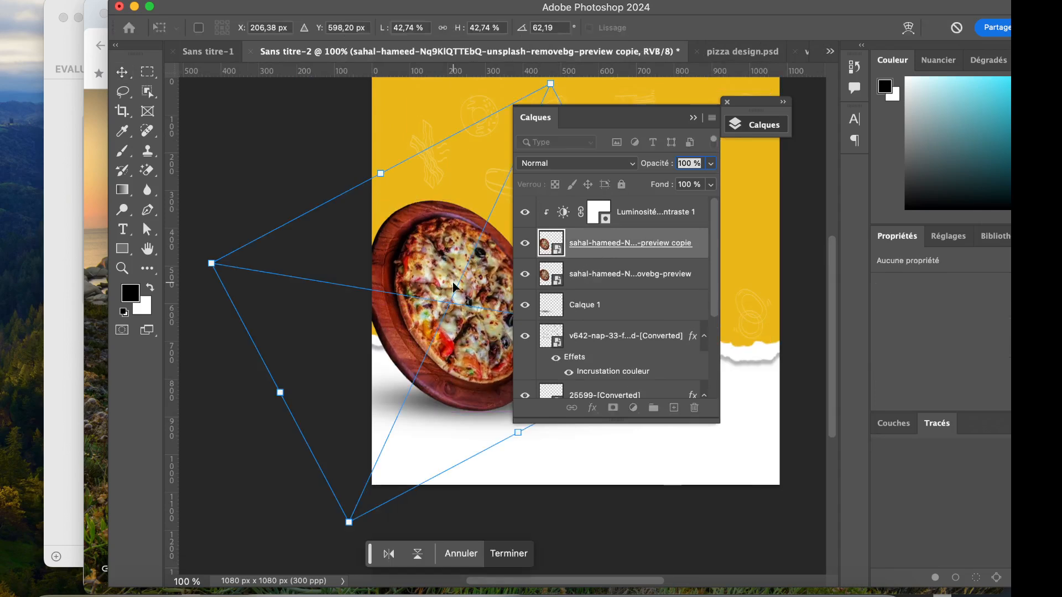
right_click(452, 287)
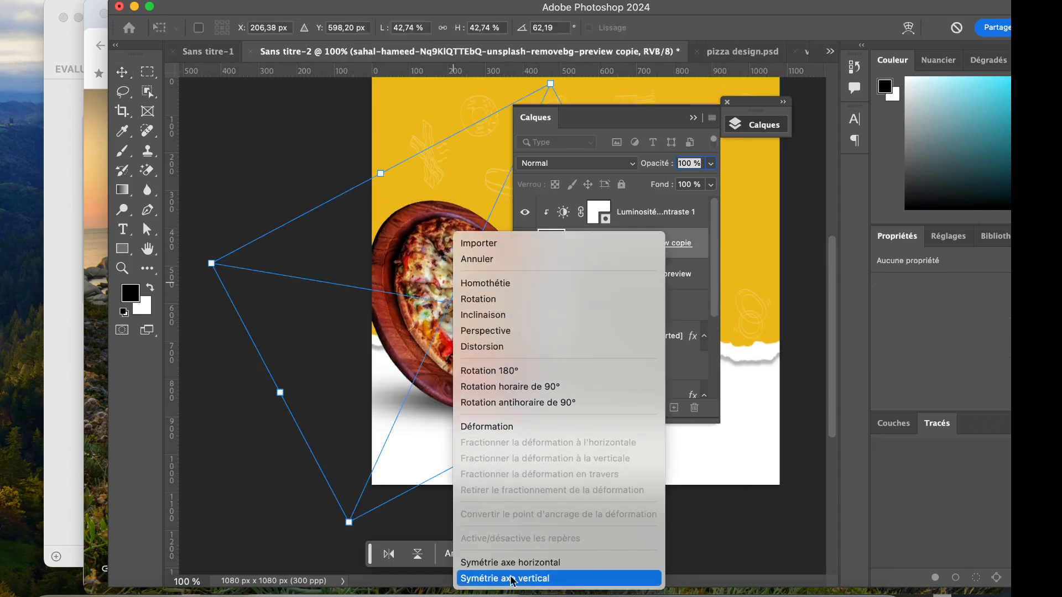
left_click(475, 578)
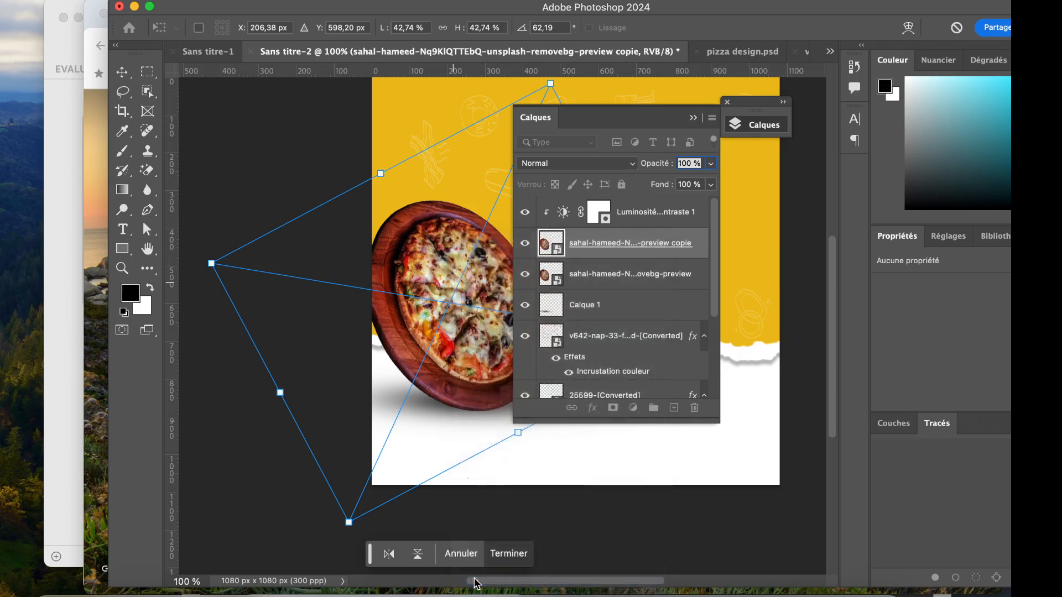
left_click_drag(442, 273, 451, 474)
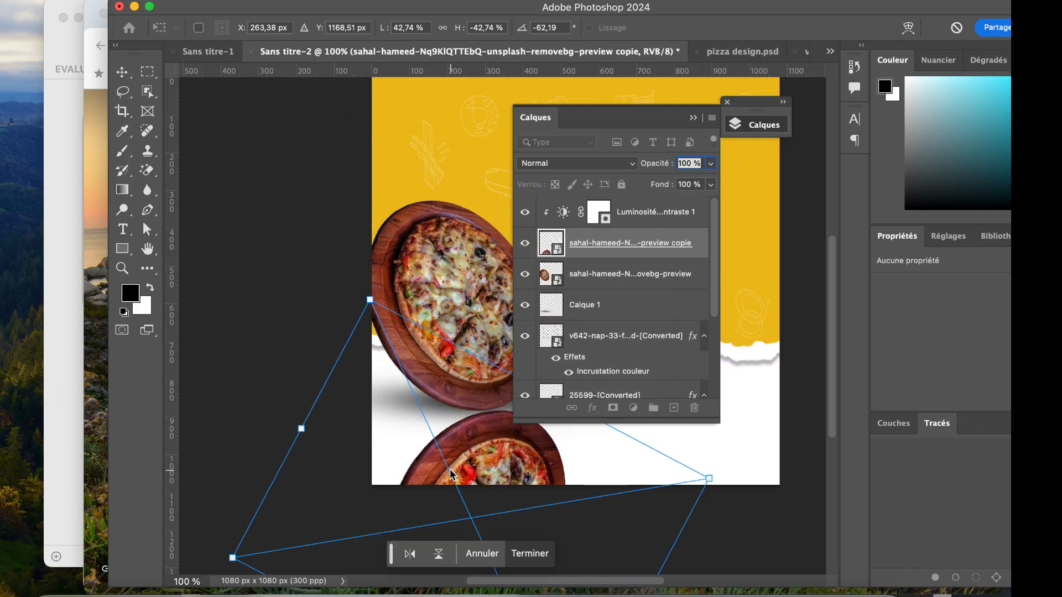
key("Return")
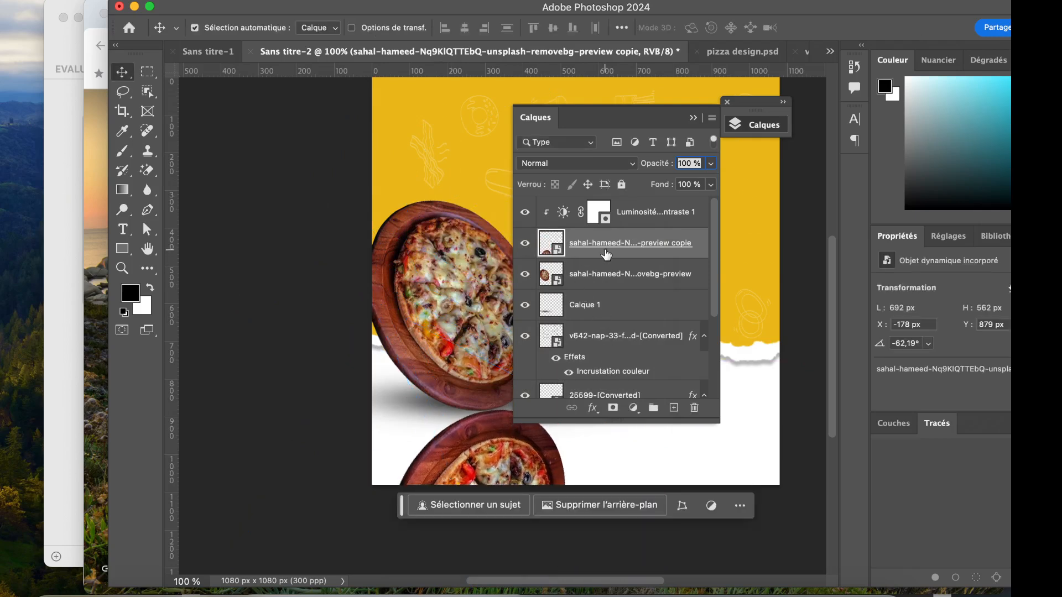
Move the flipped pizza copy directly beneath the original pizza layer in the layer order
left_click_drag(604, 253, 576, 287)
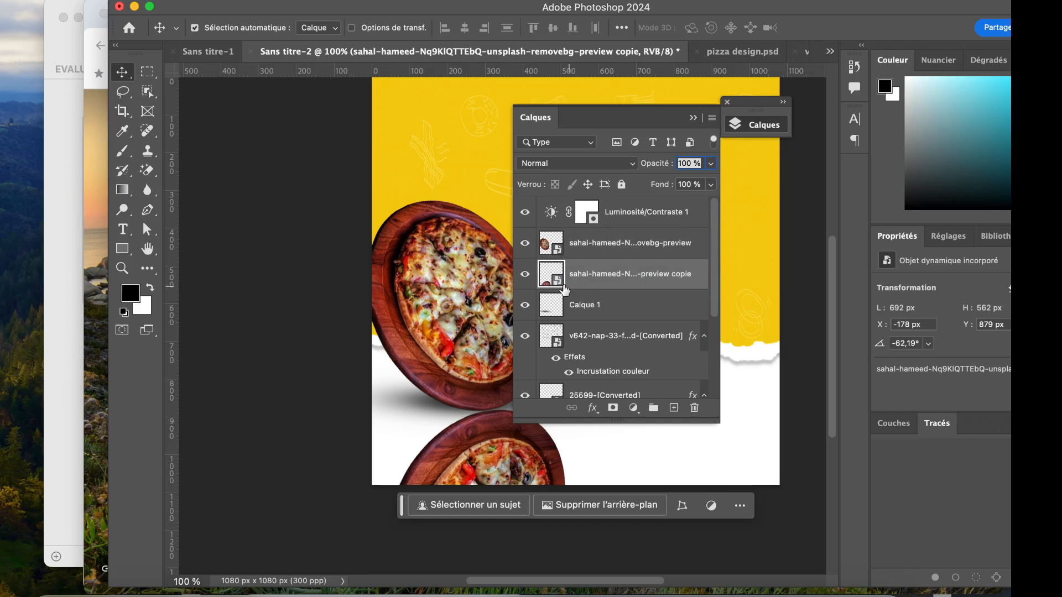
left_click(525, 273)
left_click(525, 274)
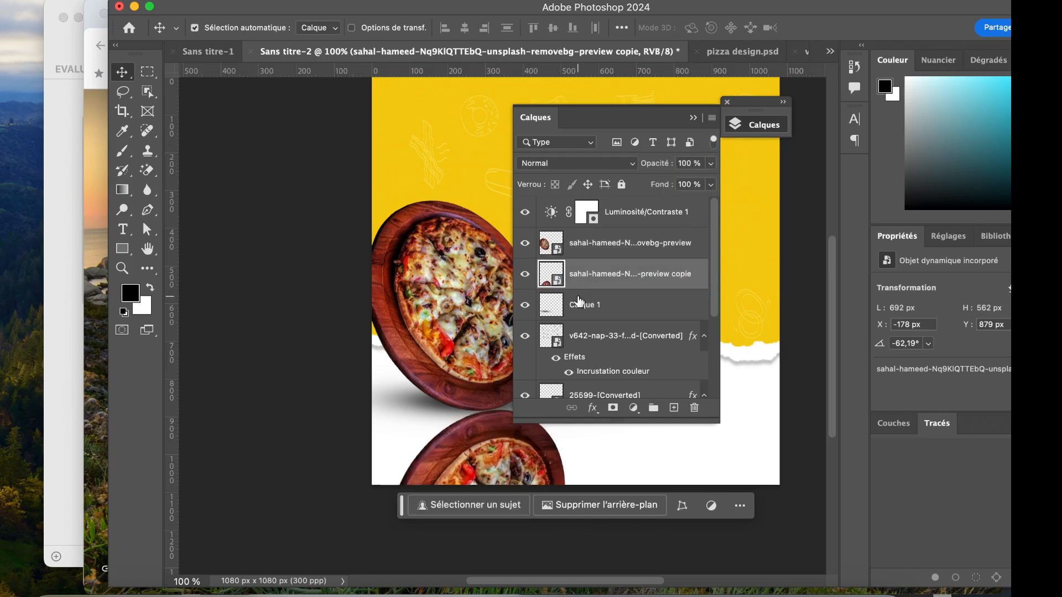
scroll(602, 304, "down", 1)
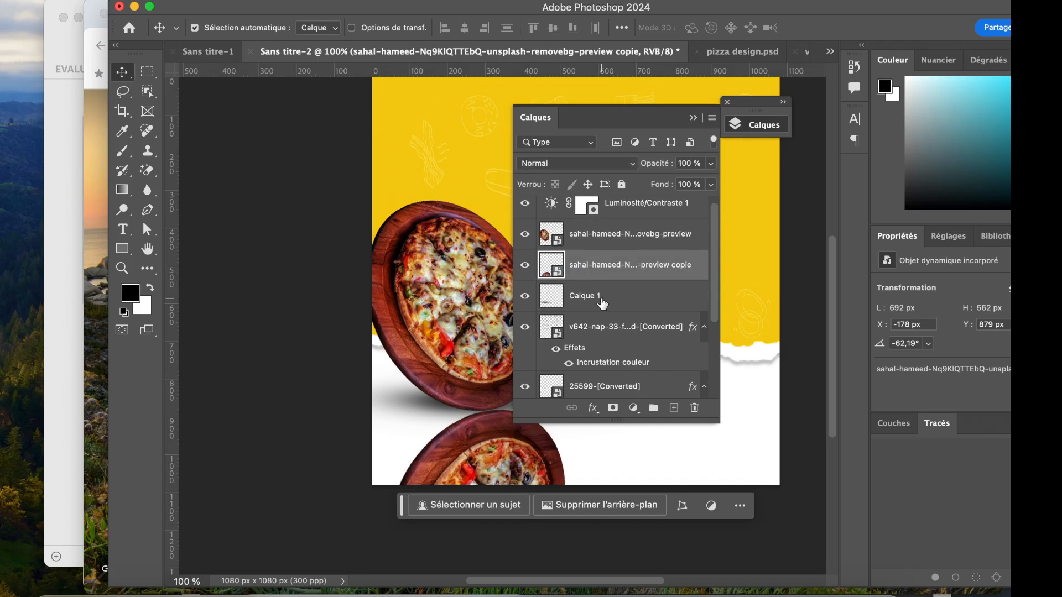
Add a layer mask to the flipped pizza and fade it with a near-vertical black-to-transparent linear gradient from the canvas's lower edge up into the original pizza
left_click(613, 408)
key("g")
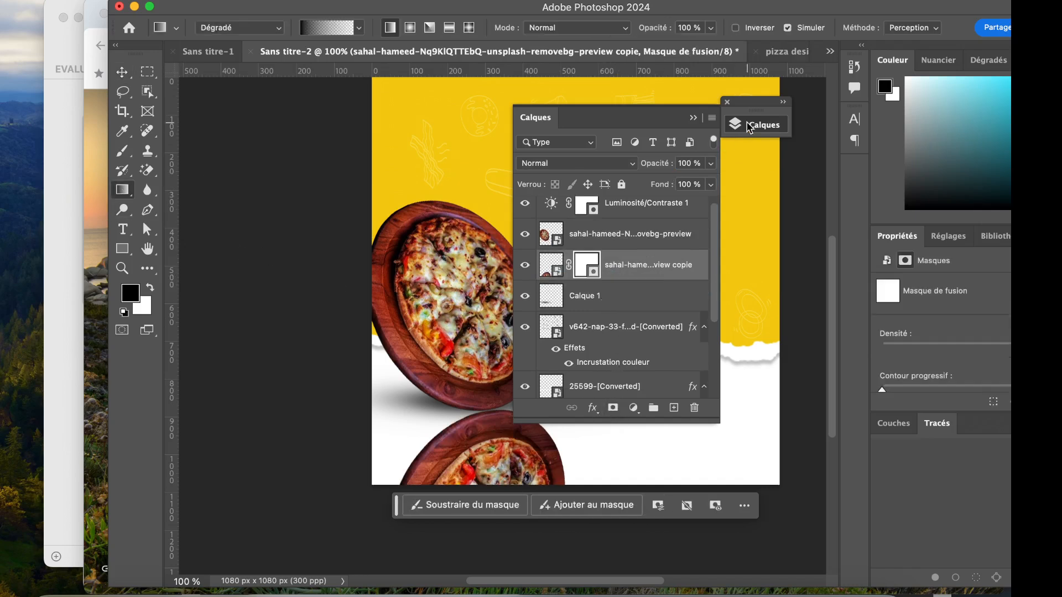
left_click(749, 127)
left_click_drag(496, 487, 491, 293)
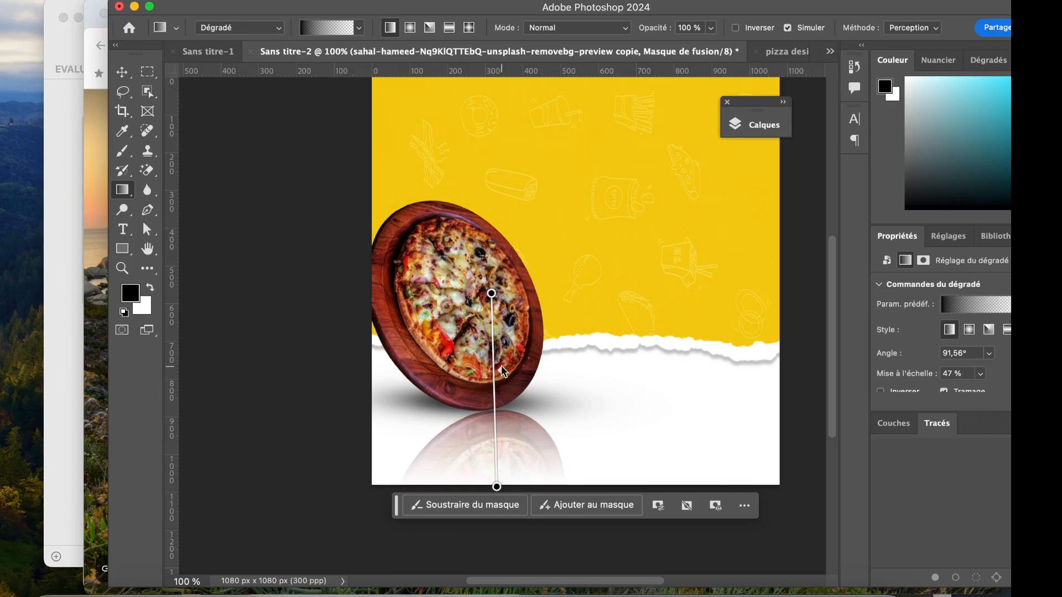
left_click_drag(491, 293, 491, 257)
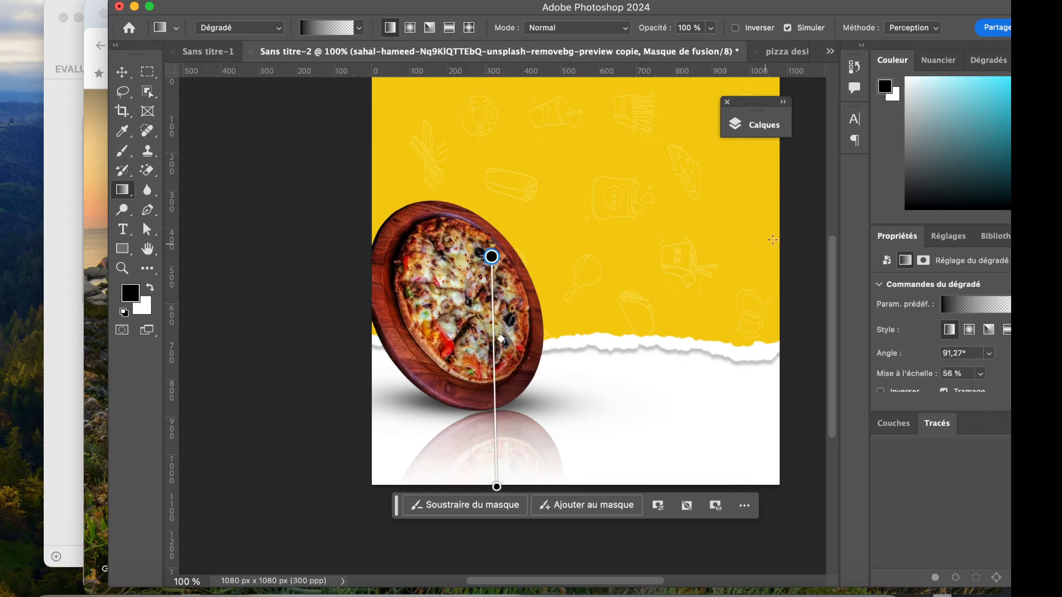
Reduce the opacity of the flipped pizza reflection layer to 70%
left_click(762, 129)
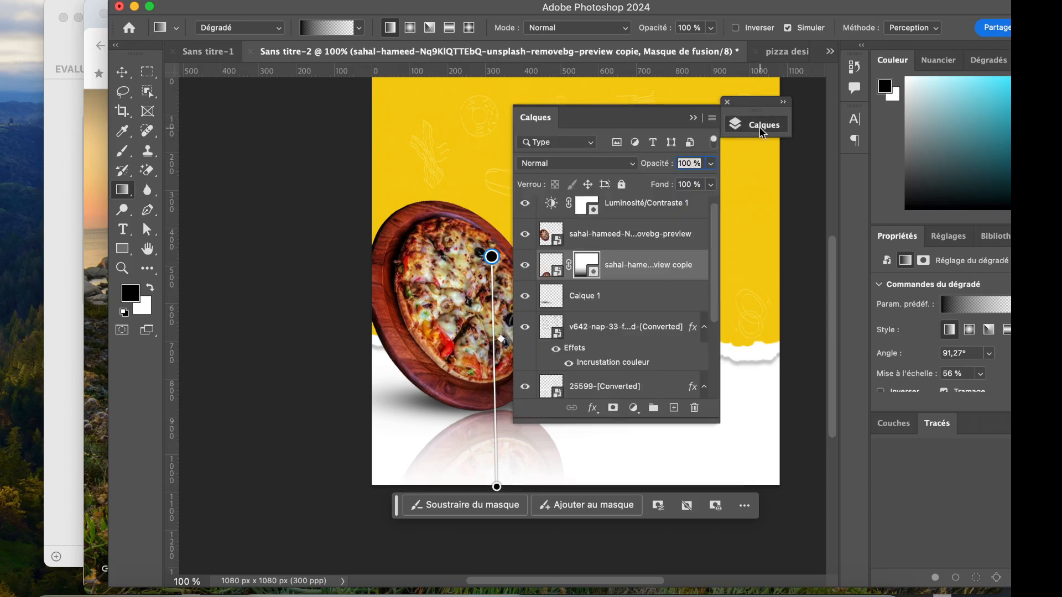
left_click(544, 268)
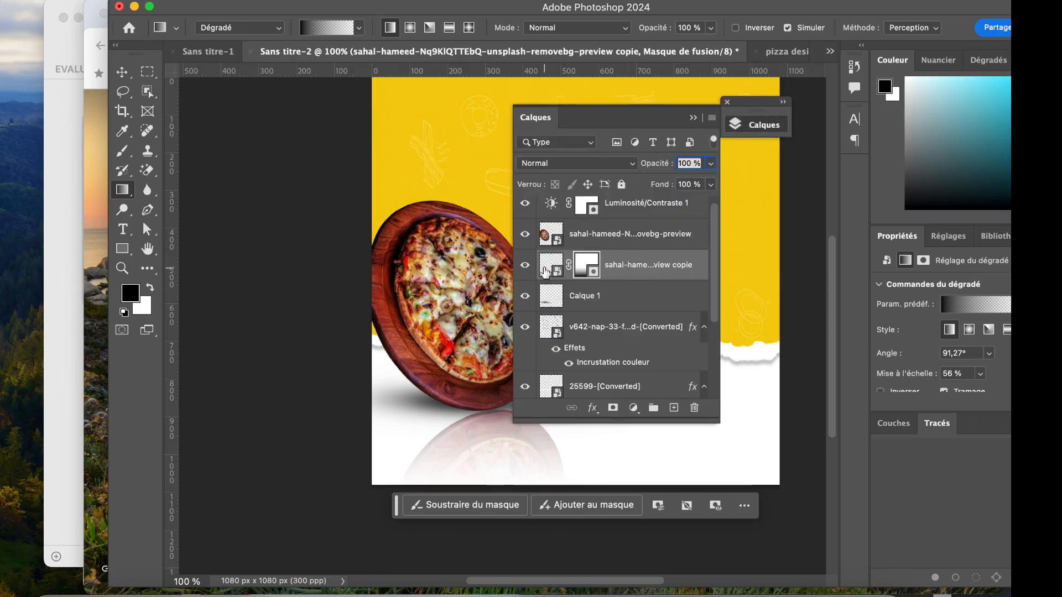
left_click(710, 163)
left_click_drag(699, 186, 690, 187)
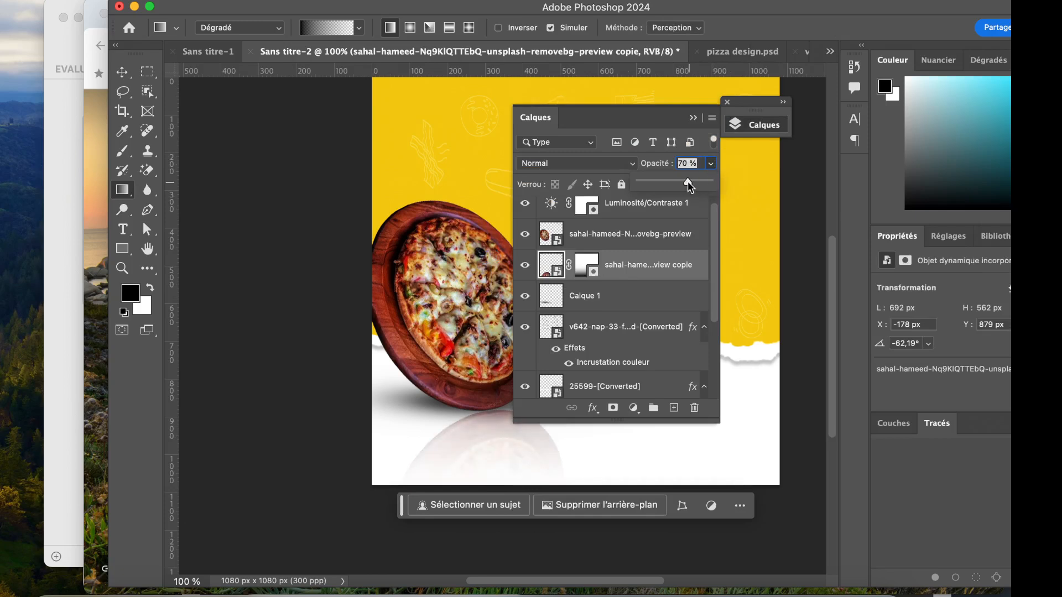
left_click(768, 126)
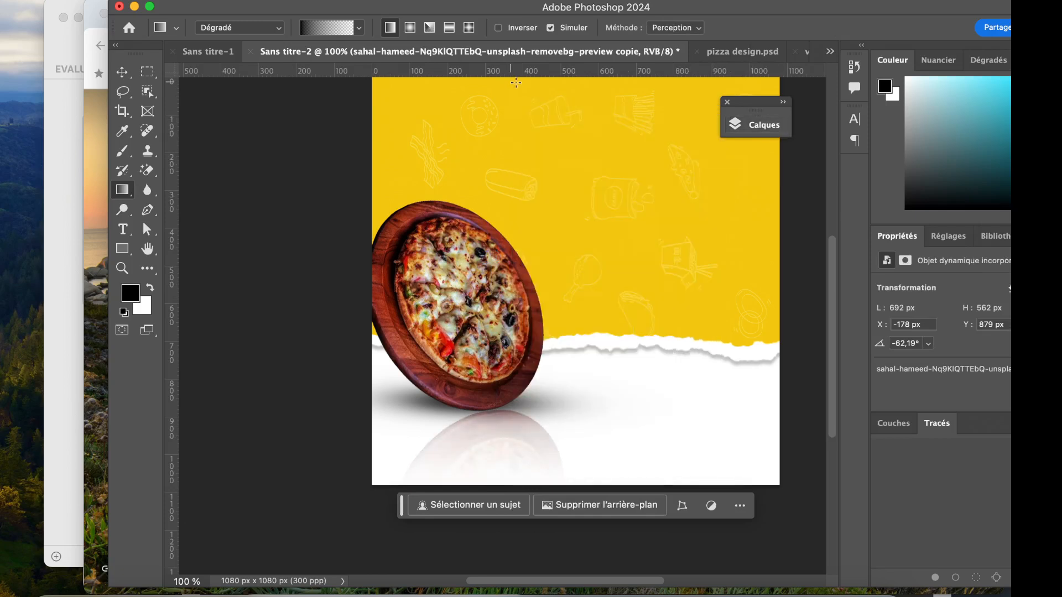
Copy the "Try it Now" text from pizza design.psd into Sans titre-2 and position it on the upper yellow area
left_click(746, 53)
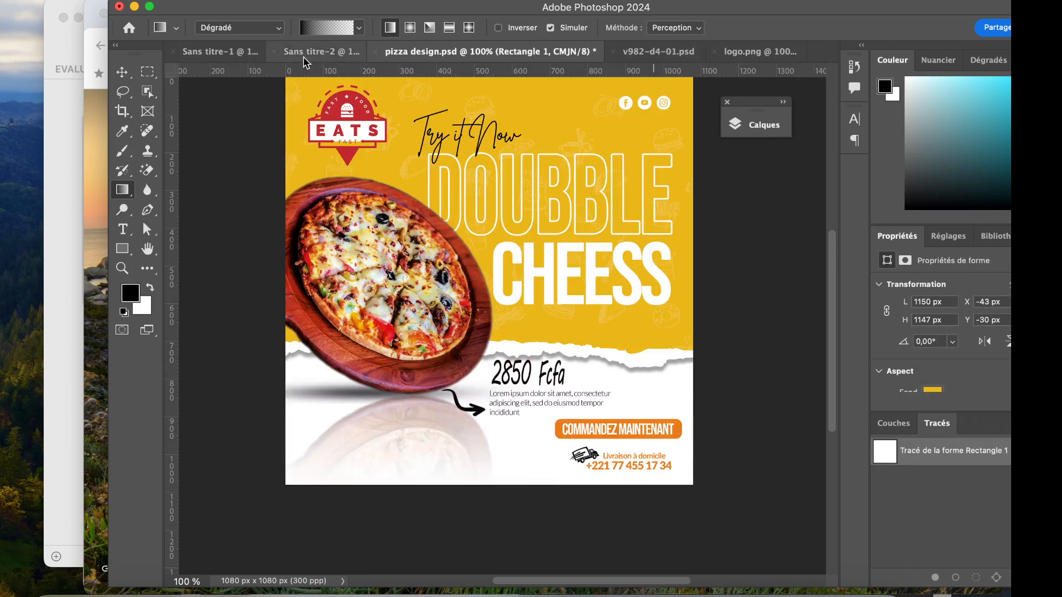
key("v")
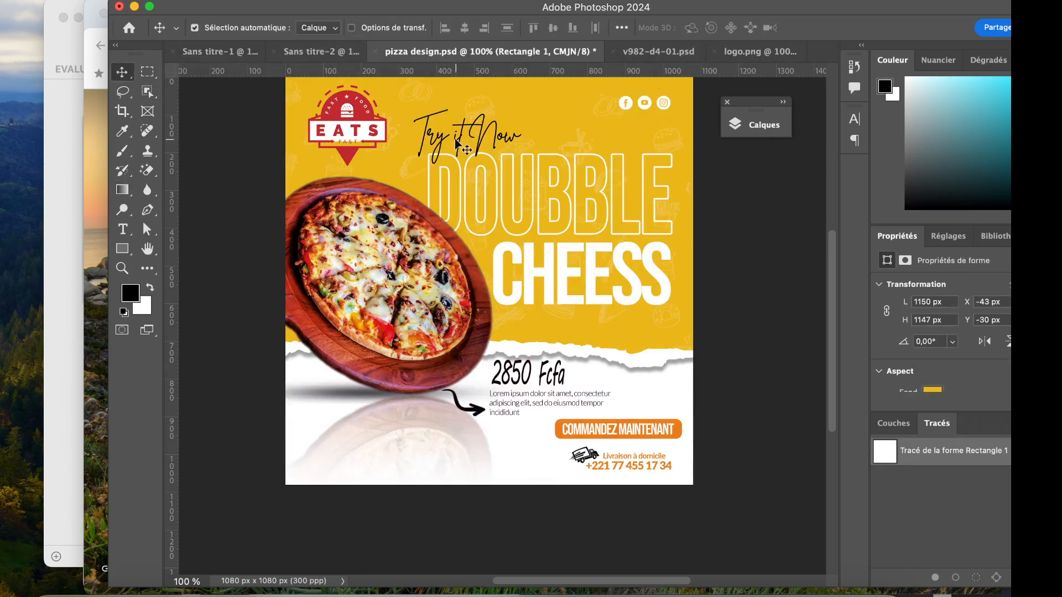
left_click_drag(464, 145, 339, 54)
left_click_drag(554, 148, 555, 146)
left_click_drag(542, 203, 570, 195)
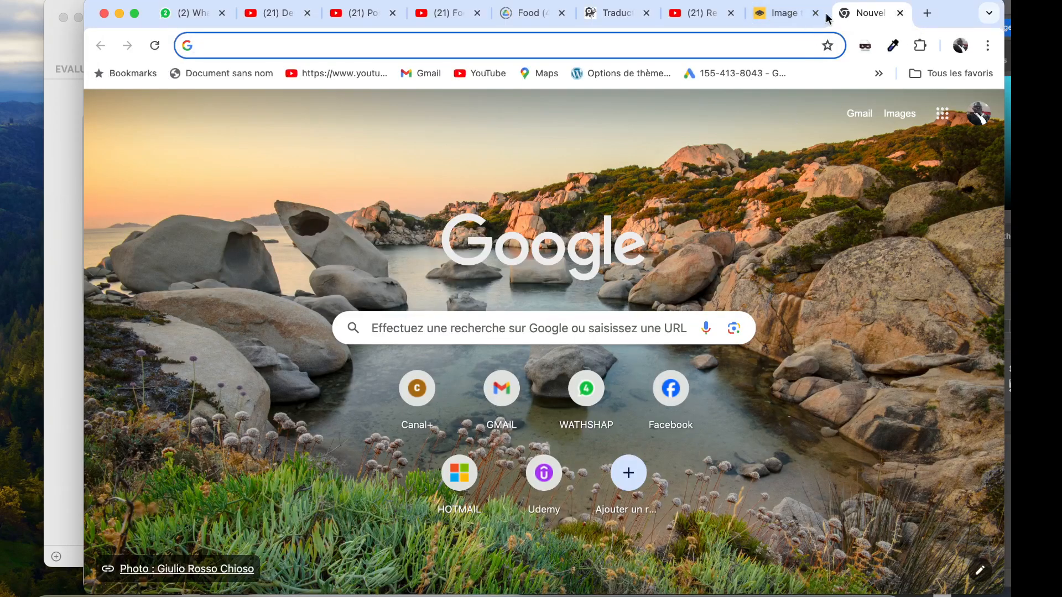
left_click(614, 16)
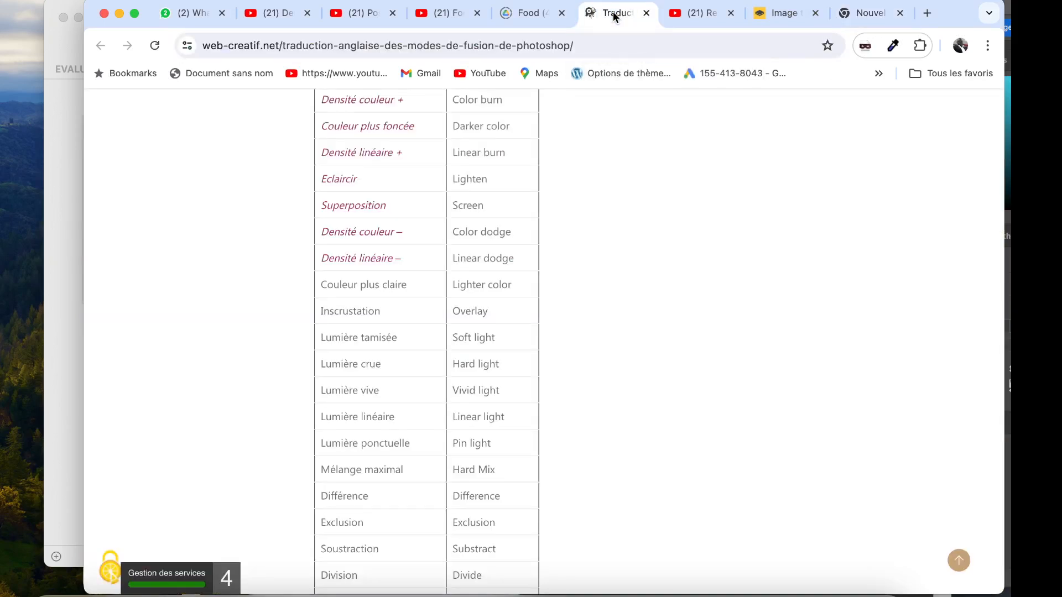
left_click(873, 14)
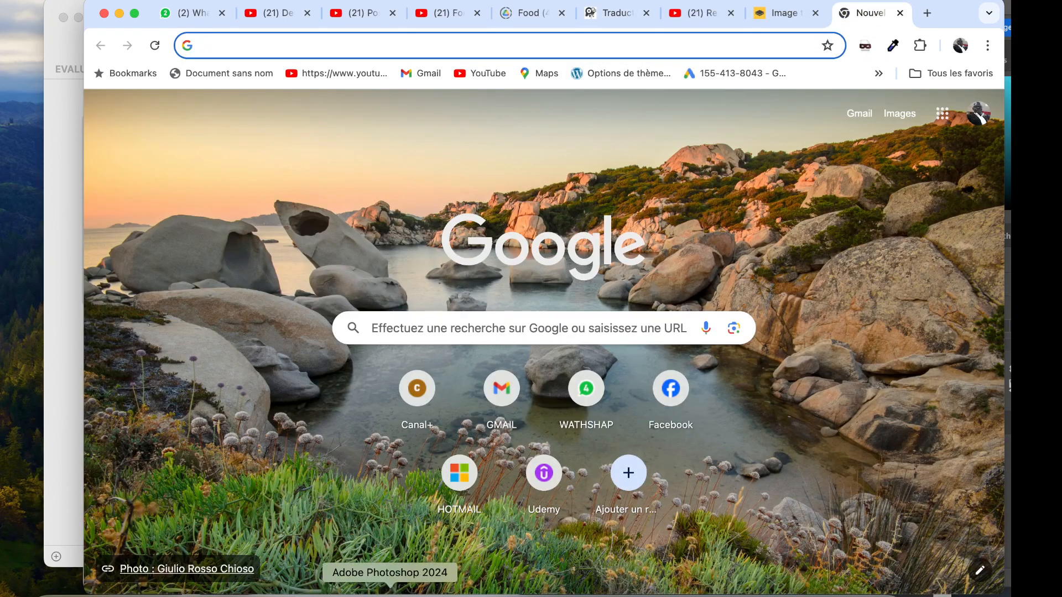
left_click(390, 593)
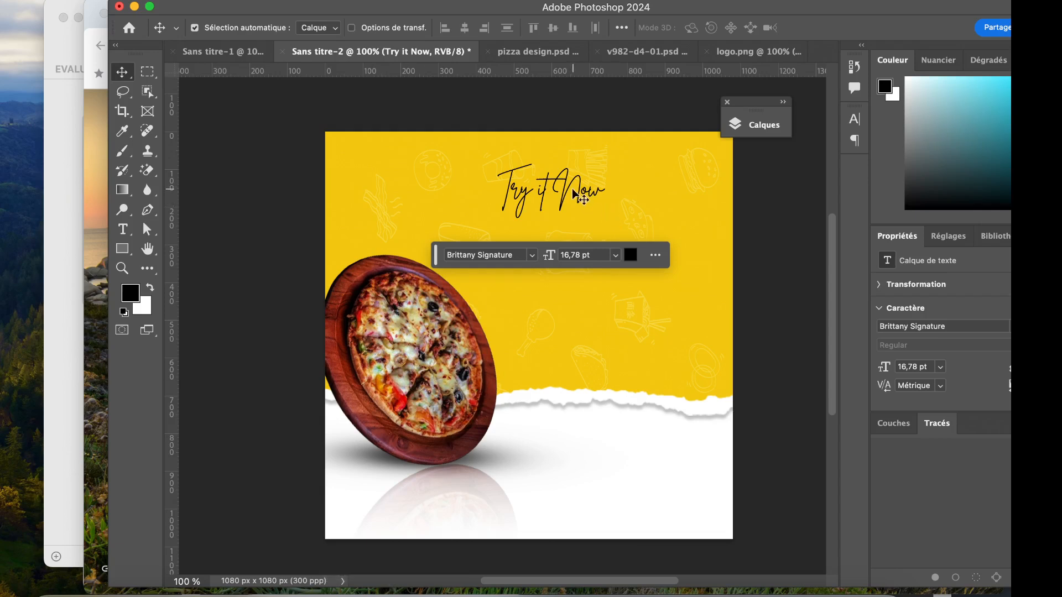
Change the font of the "Try it Now" text to Stabillo Medium
double_click(573, 191)
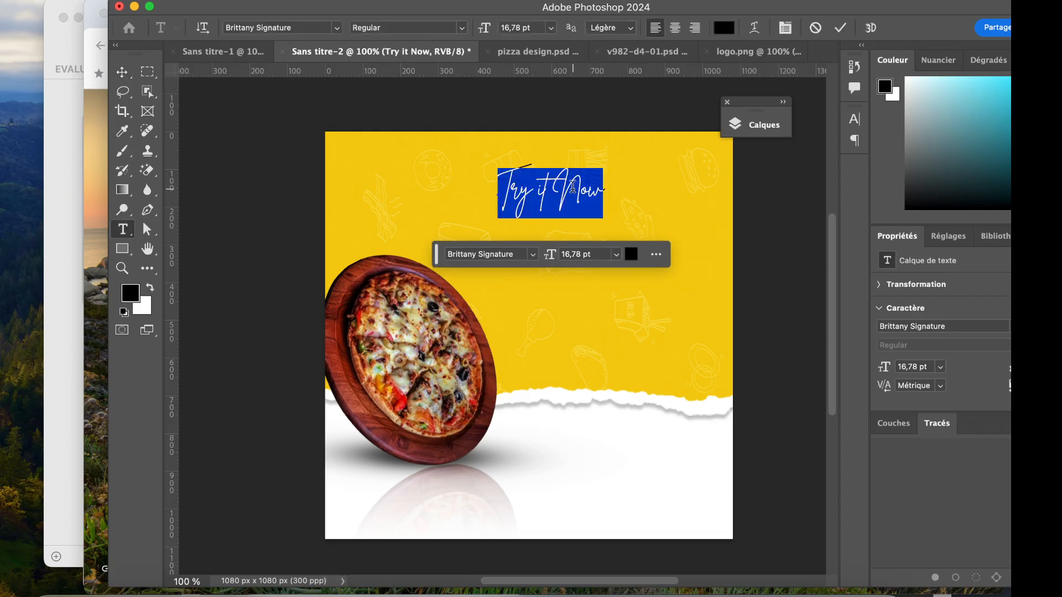
left_click(264, 26)
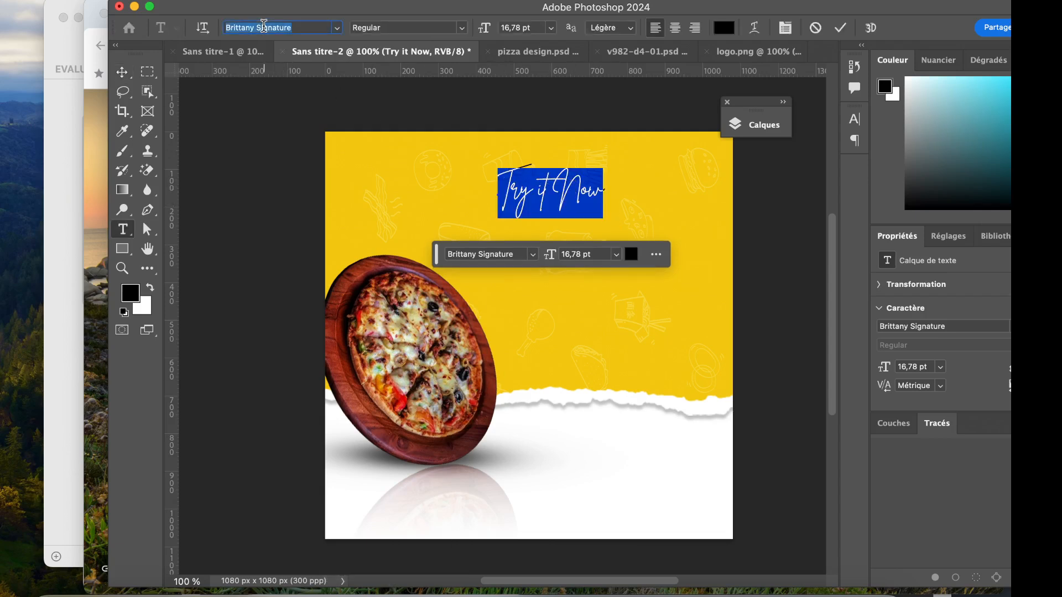
type("st")
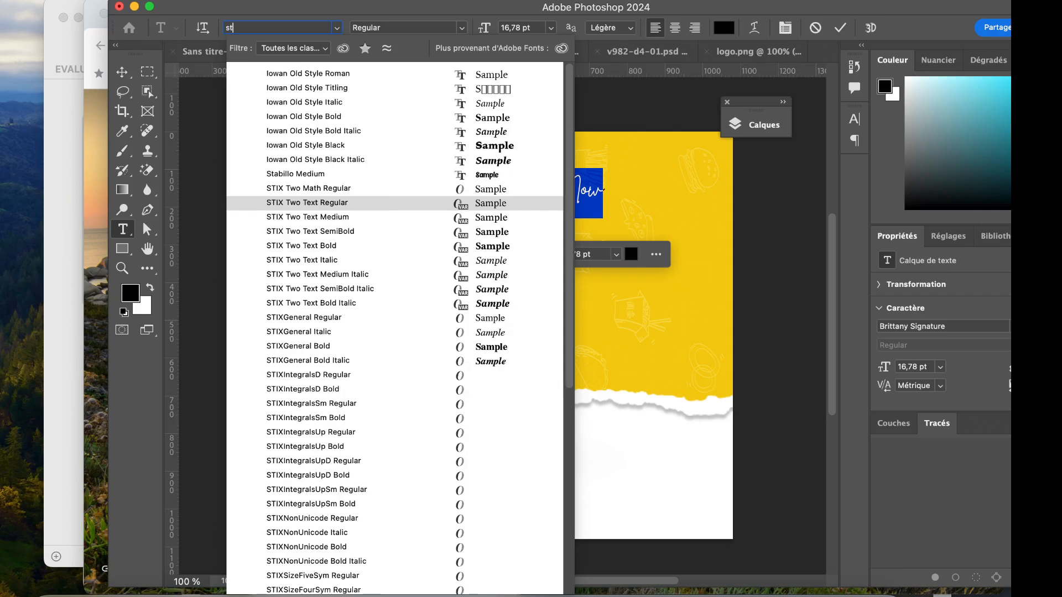
type("abillo")
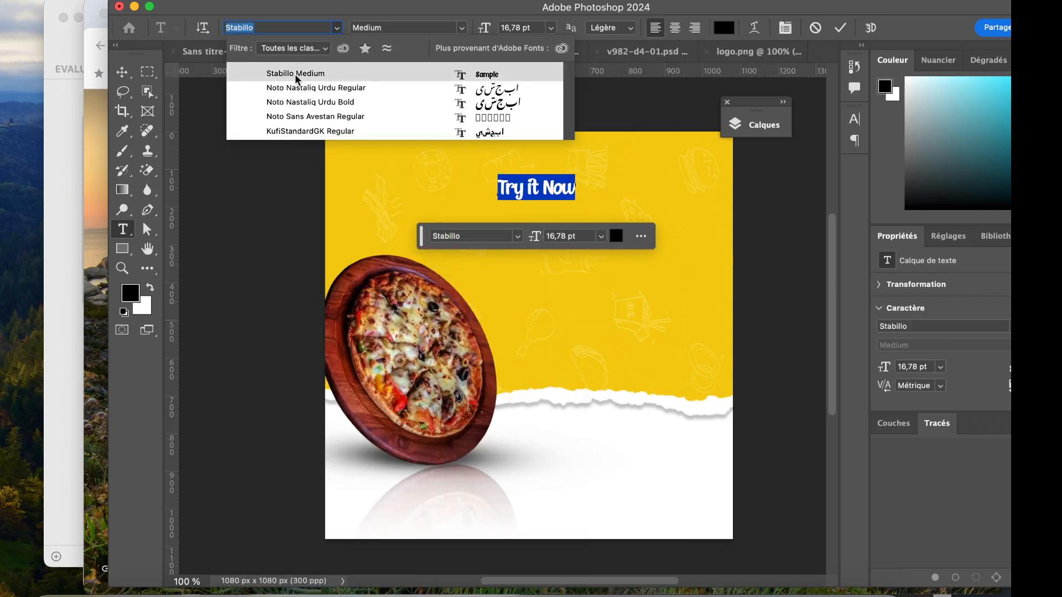
left_click(297, 78)
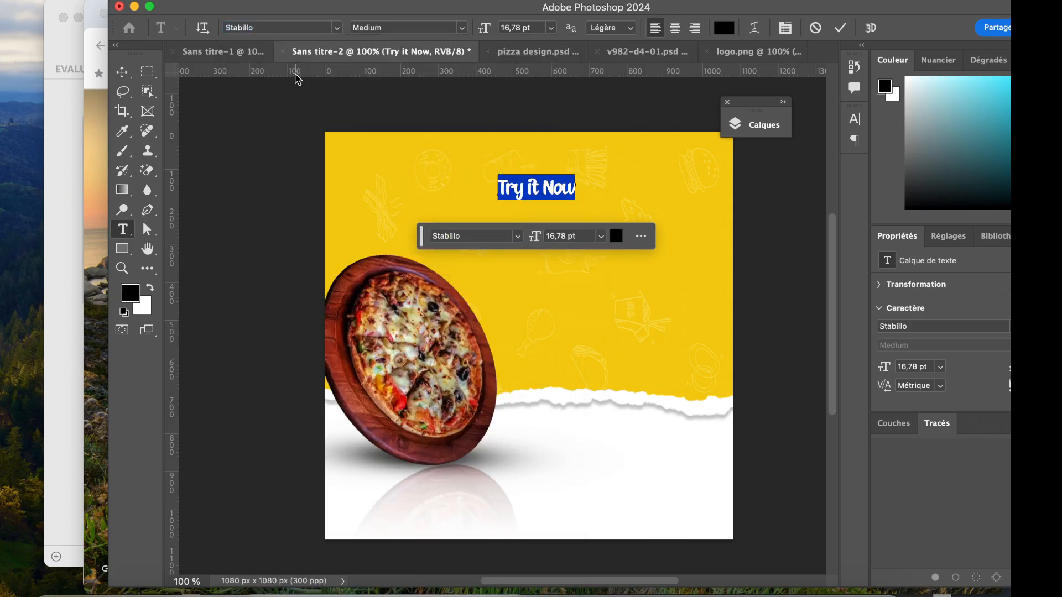
left_click(840, 34)
key("v")
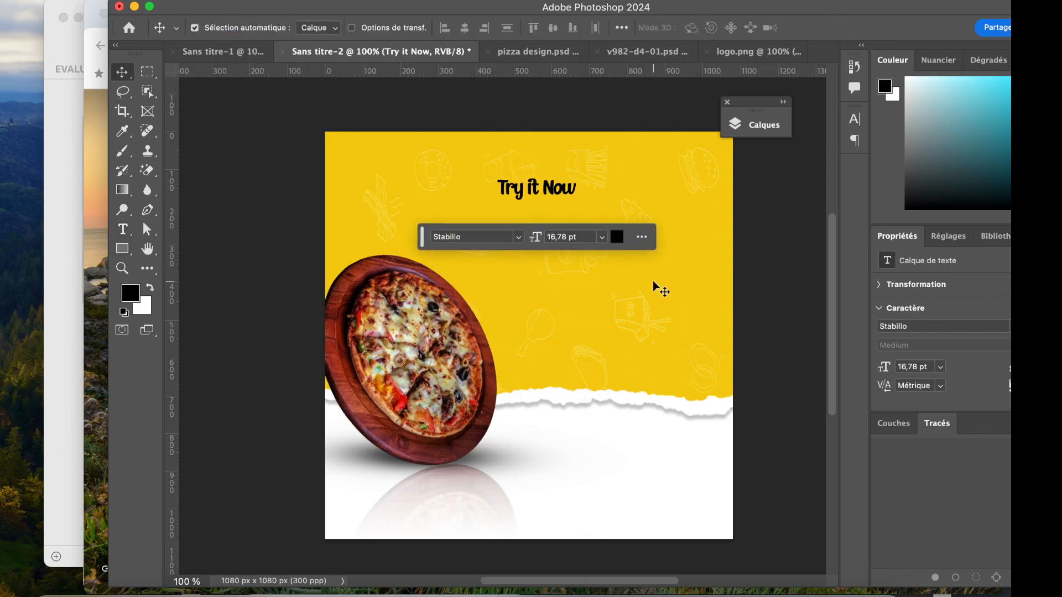
Copy the outlined "Doubble" text from pizza design.psd into Sans titre-2, placing it just below "Try it Now"
left_click(558, 56)
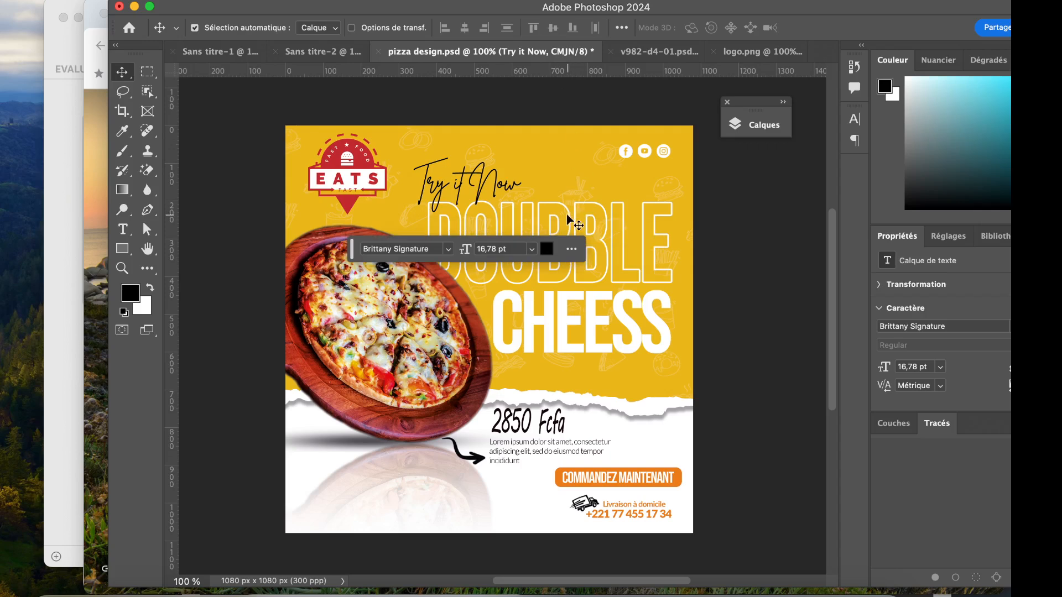
left_click_drag(570, 221, 327, 57)
left_click_drag(590, 241, 590, 240)
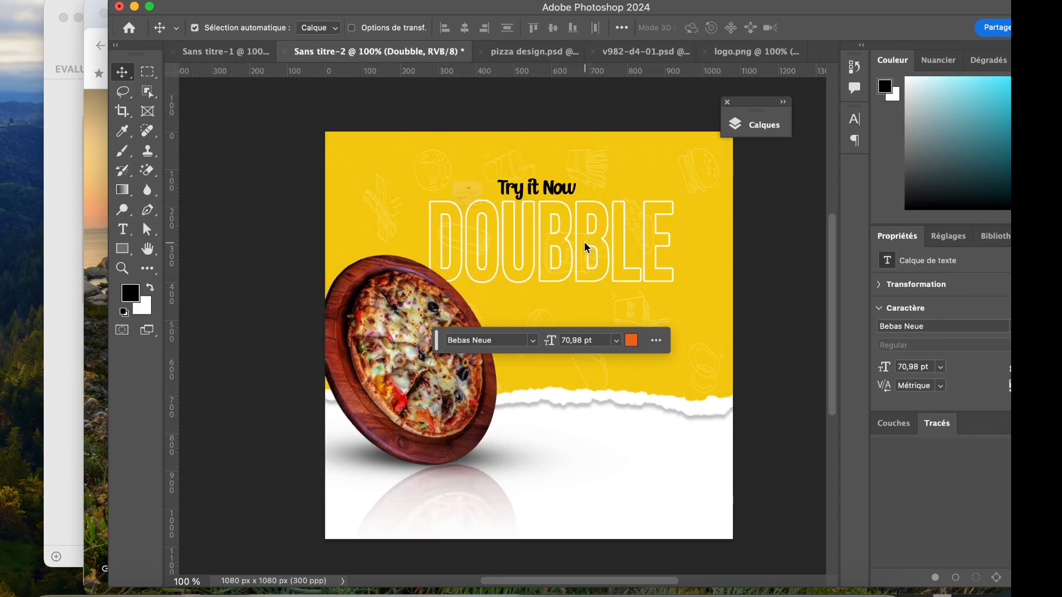
Move the "Doubble" text to the right of the pizza below "Try it Now" and scale it down to 65,47 pt
key("super+t")
left_click(445, 266)
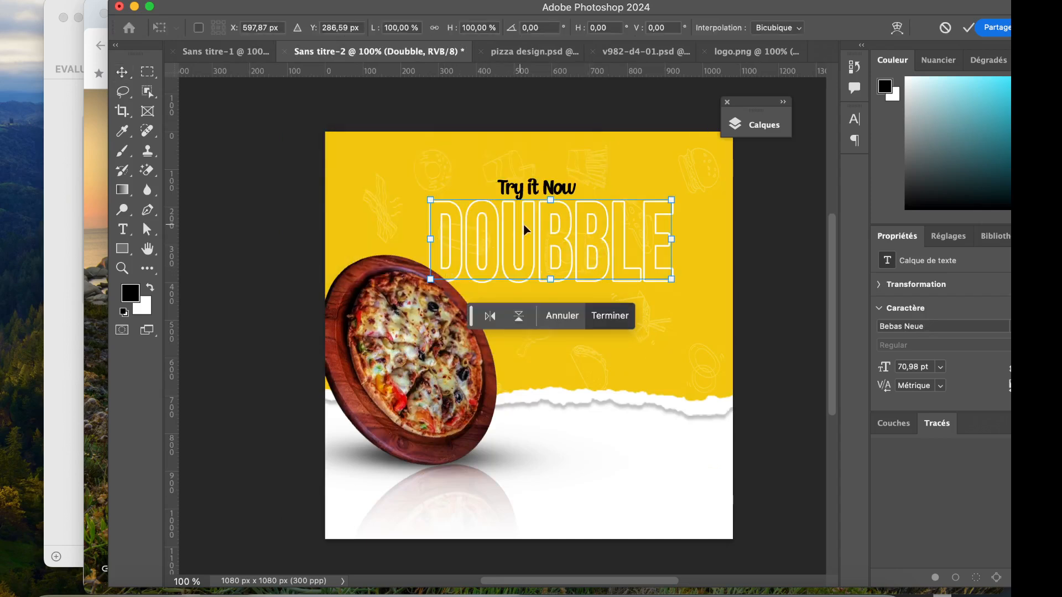
left_click_drag(532, 228, 580, 236)
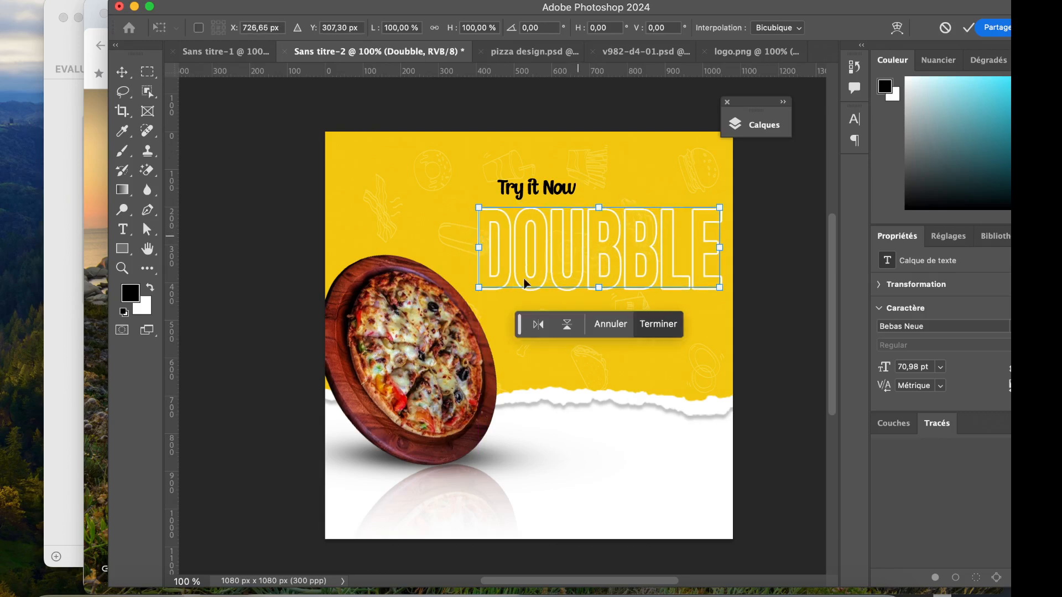
left_click_drag(719, 207, 709, 214)
key("Return")
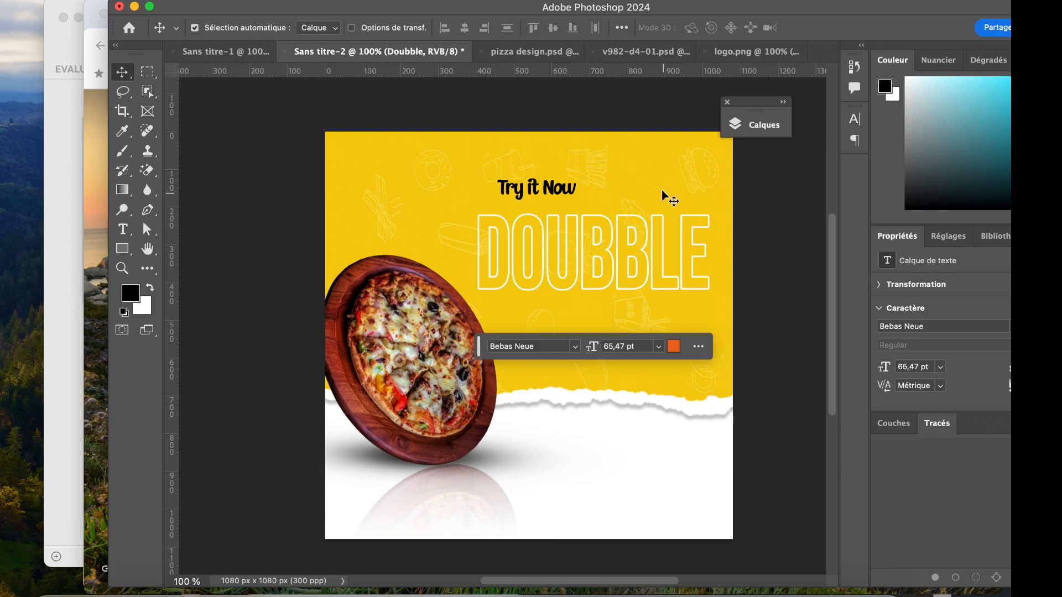
Copy the white "Cheess" text from pizza design.psd into Sans titre-2 and position it under the right part of "Doubble"
left_click(517, 52)
scroll(569, 360, "down", 3)
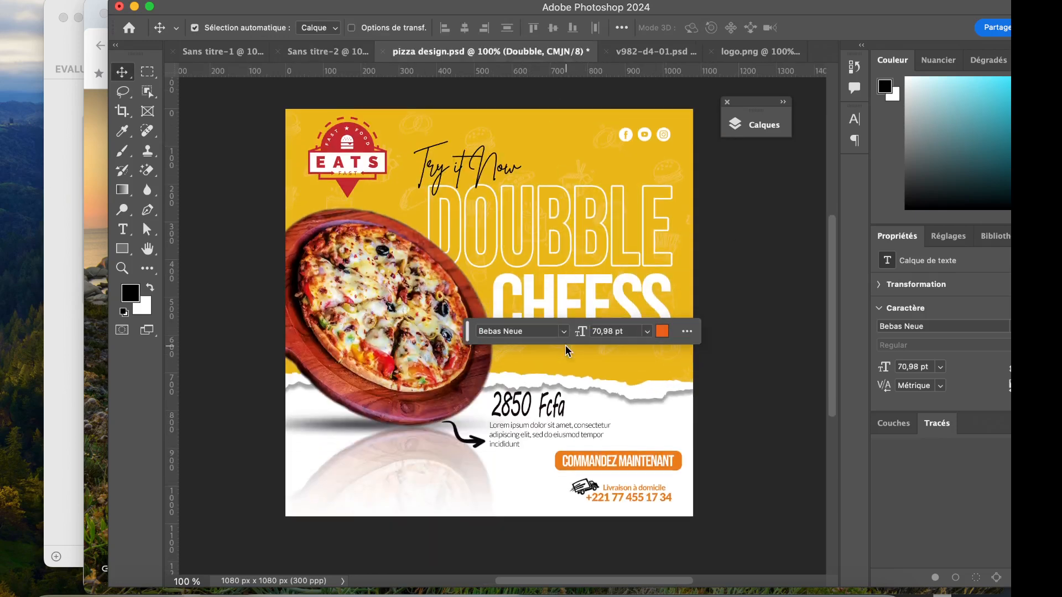
left_click_drag(553, 287, 337, 53)
left_click_drag(541, 295, 670, 347)
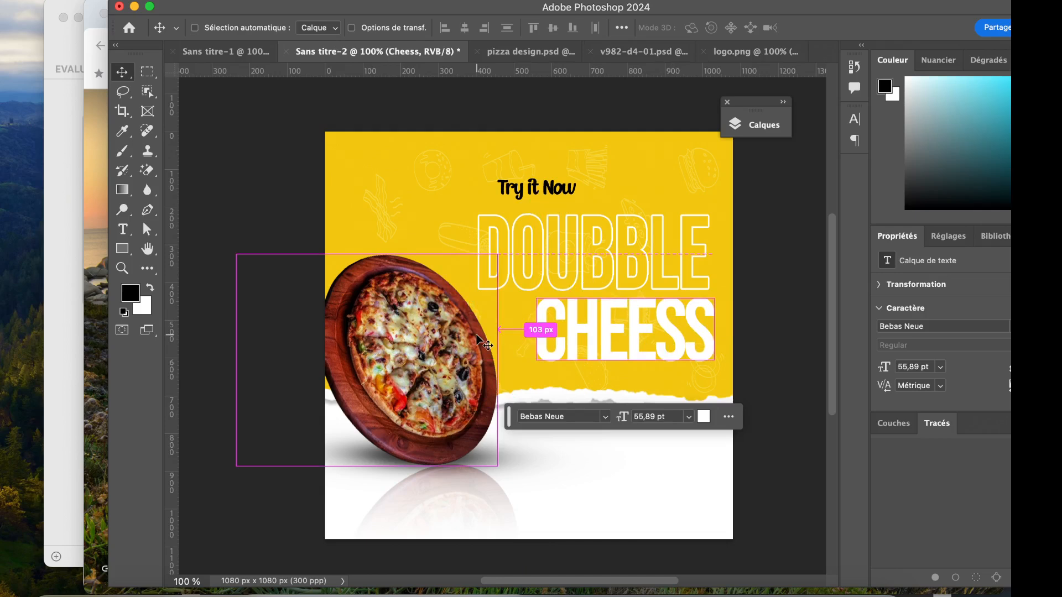
Add a vertical guide along the right edge of the "Cheess" text
key("super+r")
key("super+r")
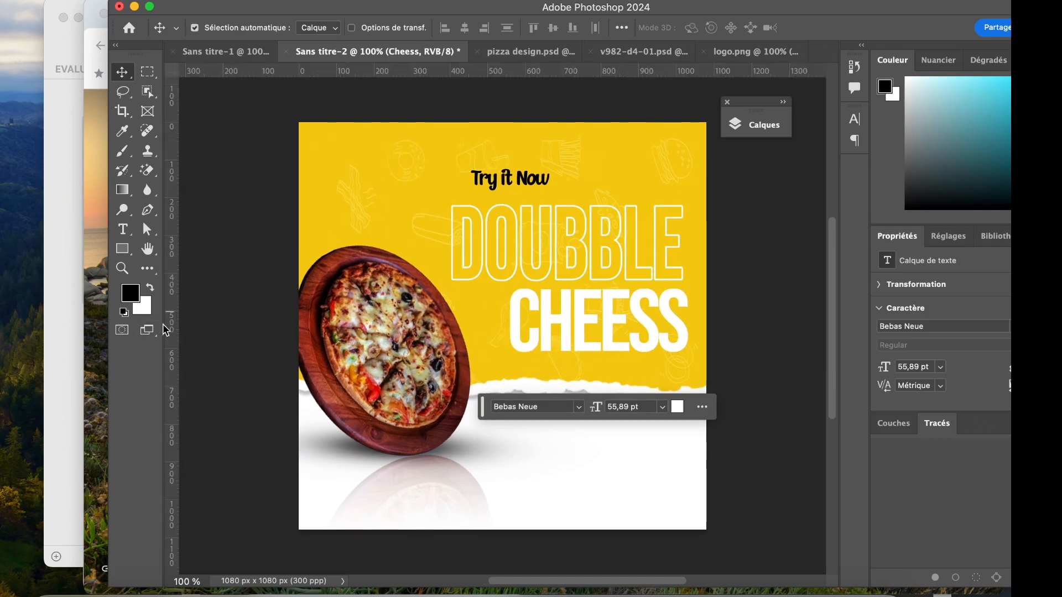
left_click_drag(172, 330, 686, 445)
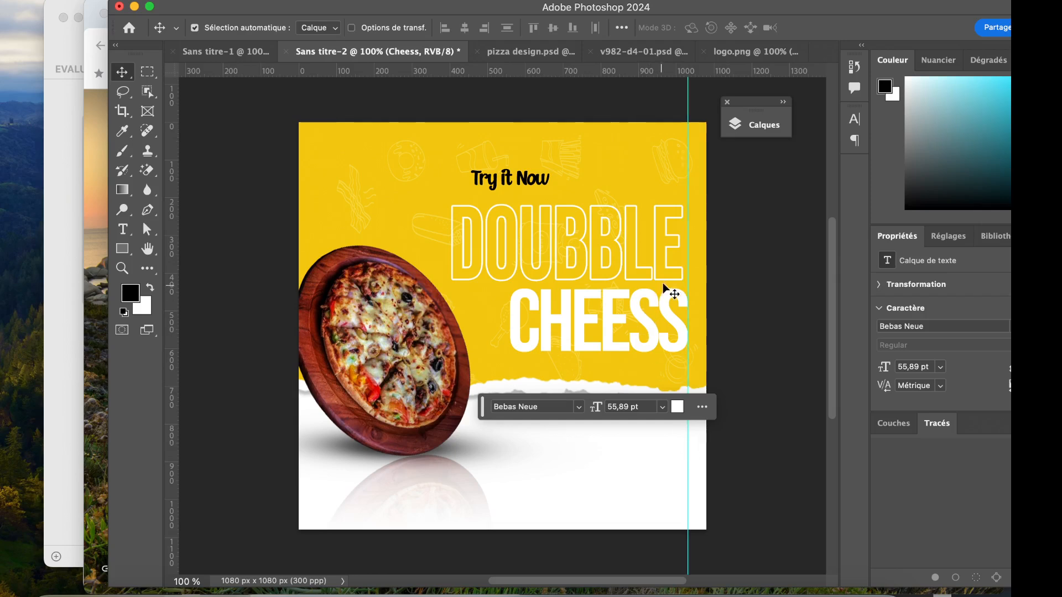
Nudge the "Doubble" text right until its right edge meets the vertical guide
left_click(671, 245)
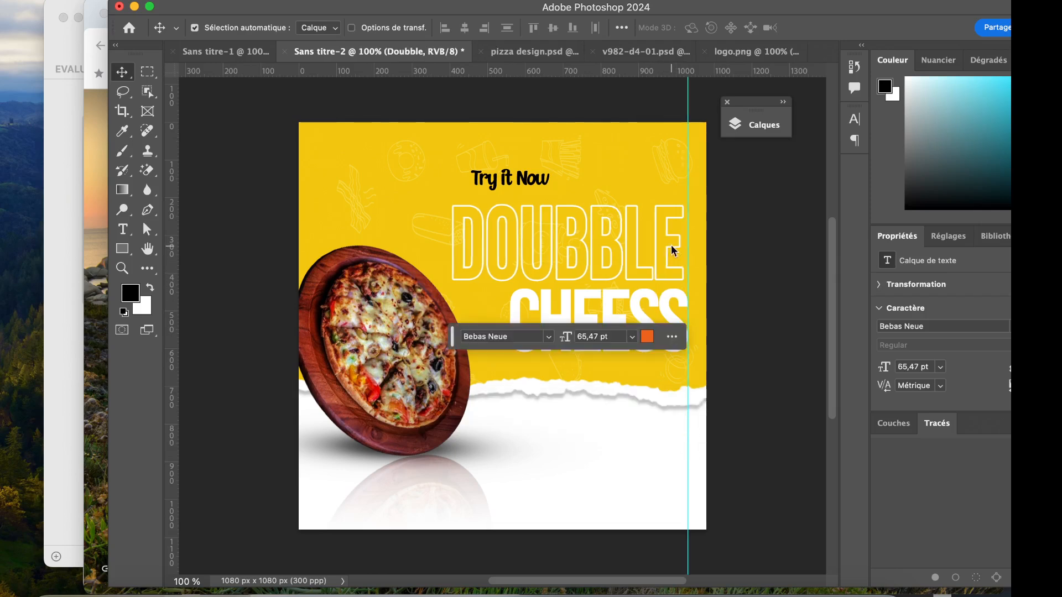
key("Right")
key("Right")
key("Right")
key("Right")
key("Right")
key("Right")
key("Right")
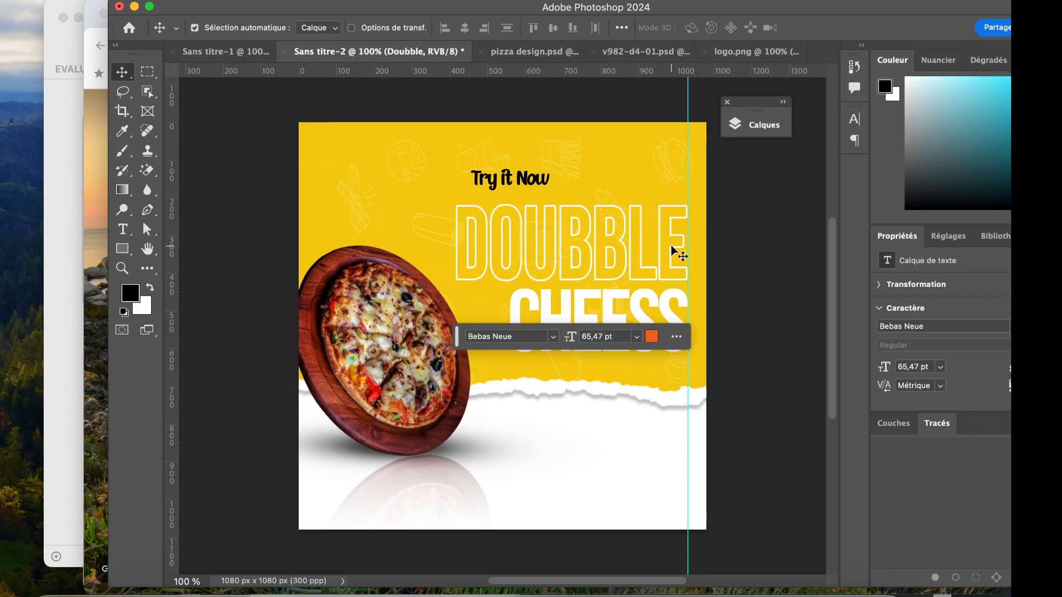
Open the "Doubble" text layer for editing and commit it with its wording unchanged
left_click(759, 125)
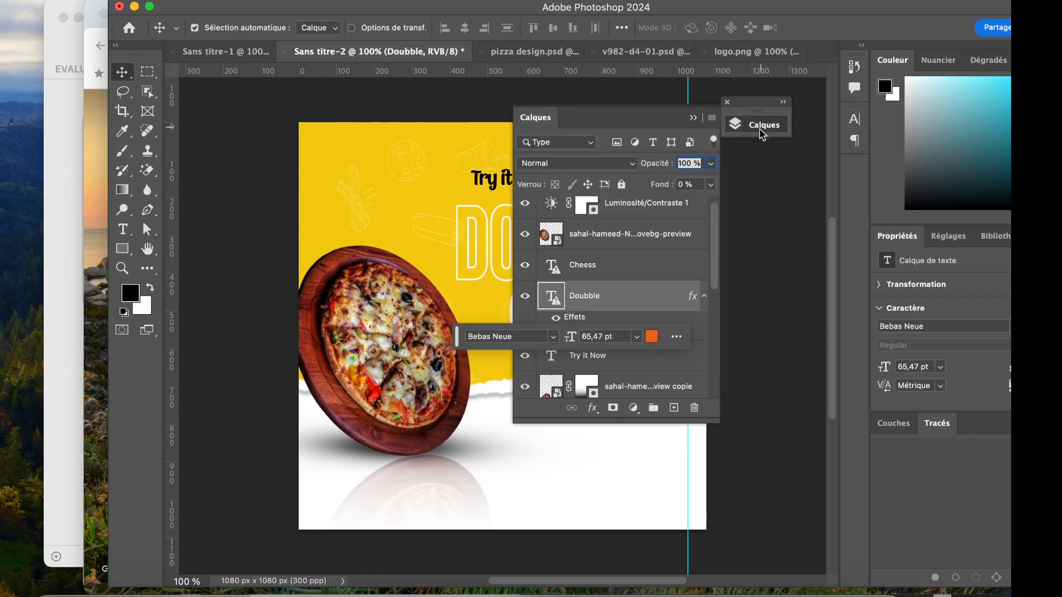
double_click(555, 301)
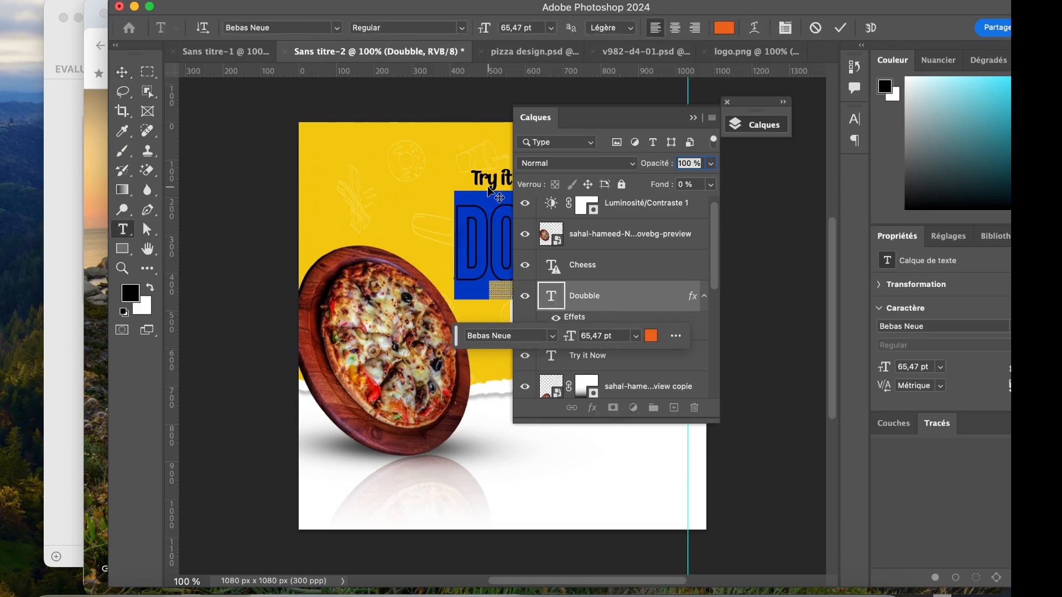
left_click(840, 28)
Examine the size, position and colour of the stroke (Contour) effect in the "Doubble" layer's style
scroll(614, 293, "down", 2)
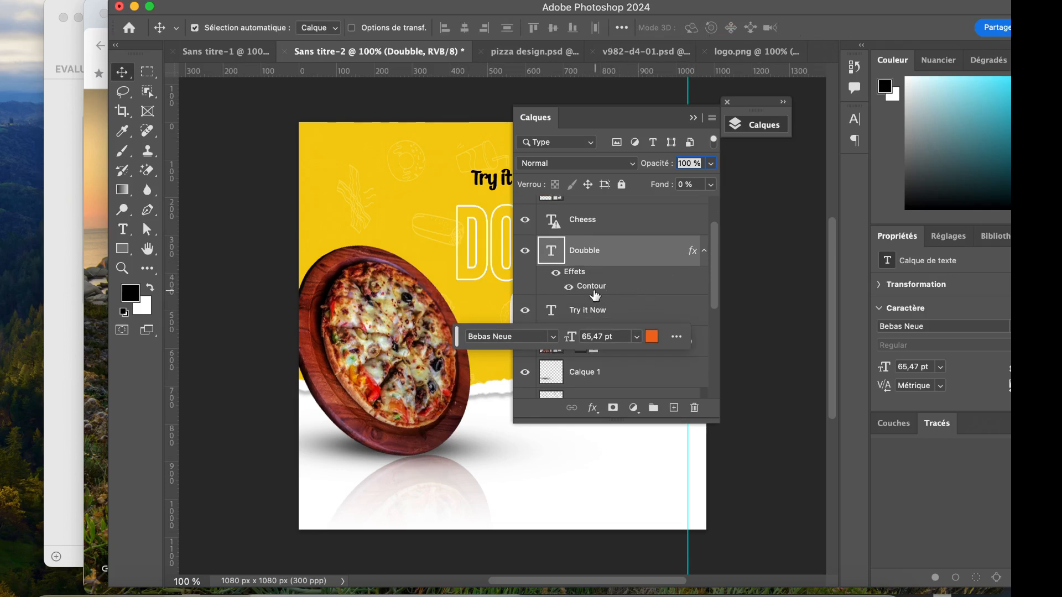
double_click(663, 258)
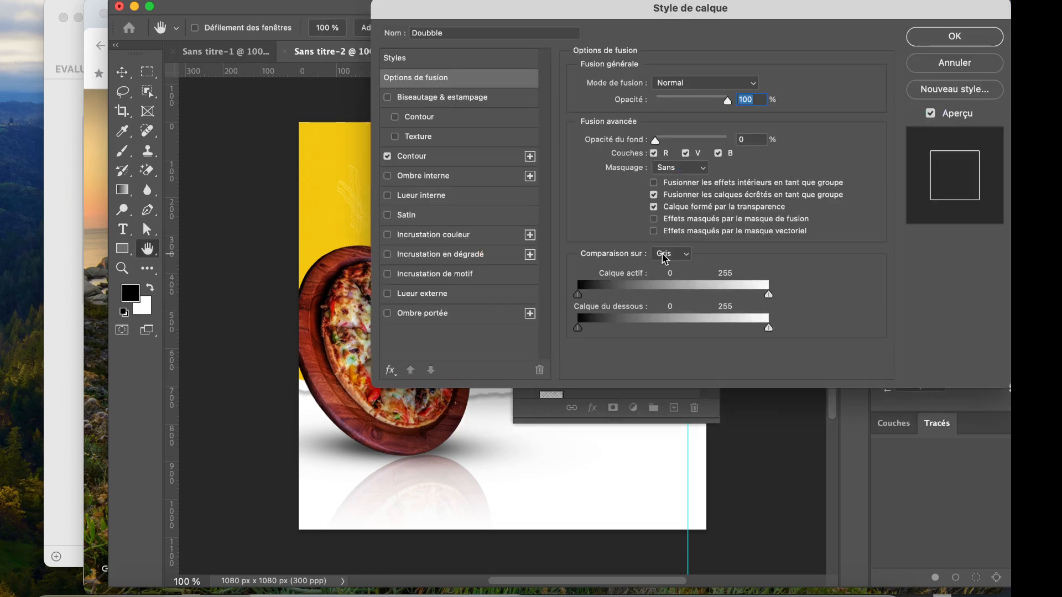
left_click_drag(465, 11, 578, 65)
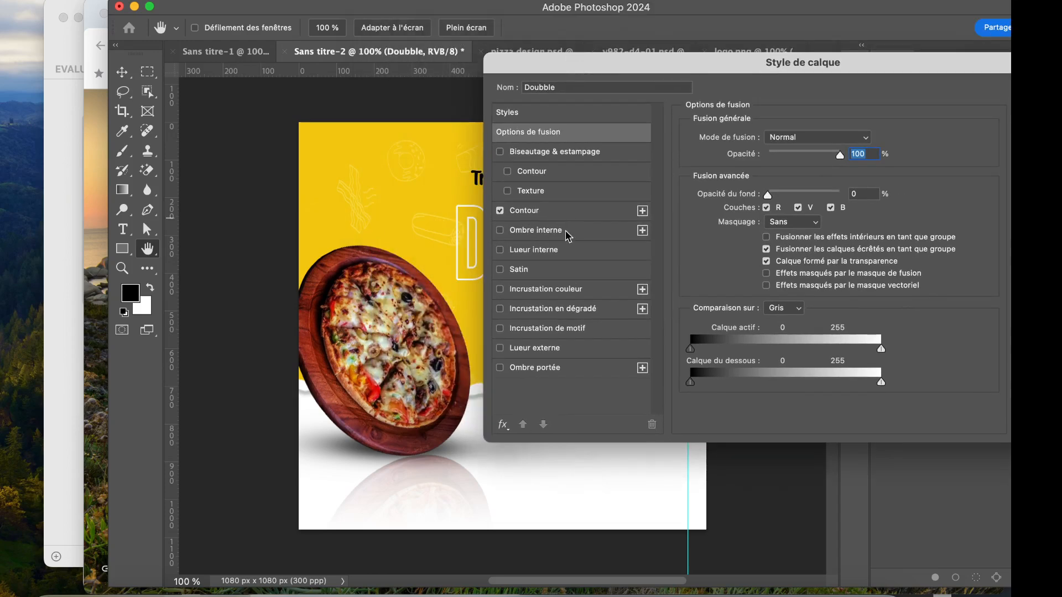
left_click(556, 211)
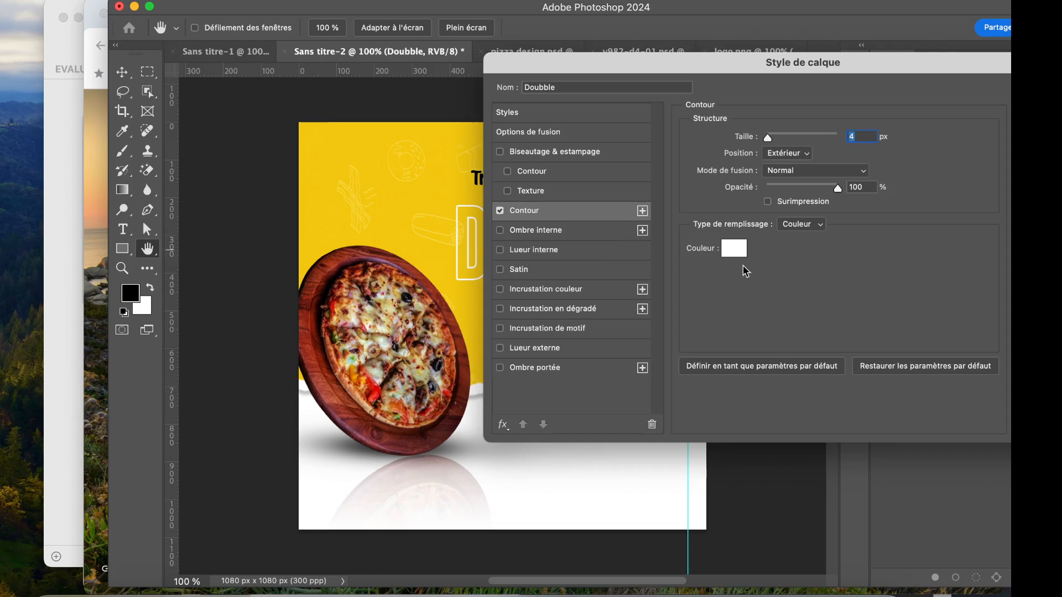
left_click_drag(745, 69, 498, 59)
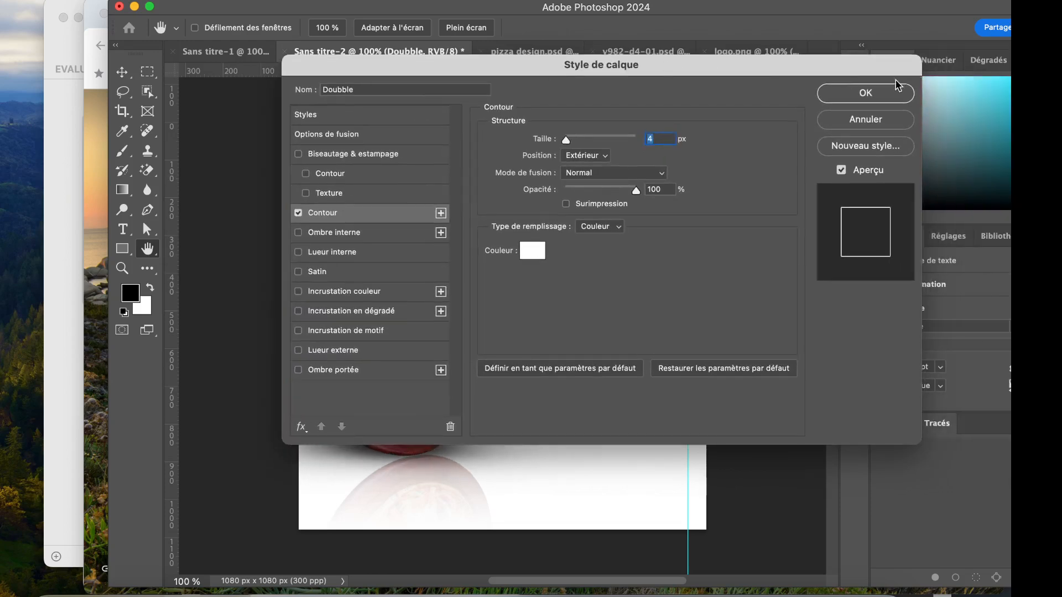
left_click(866, 97)
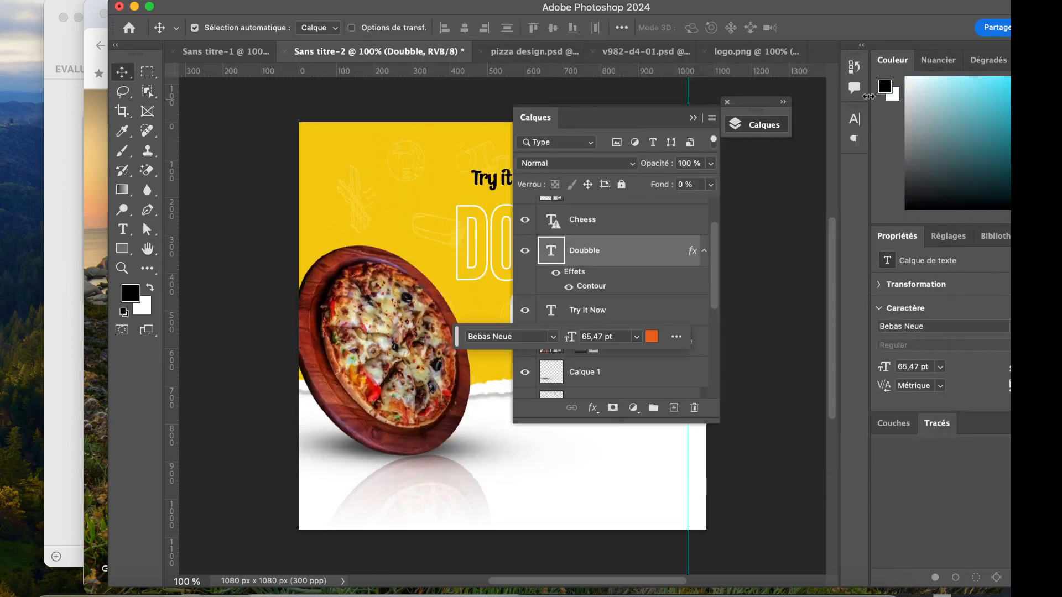
left_click(741, 127)
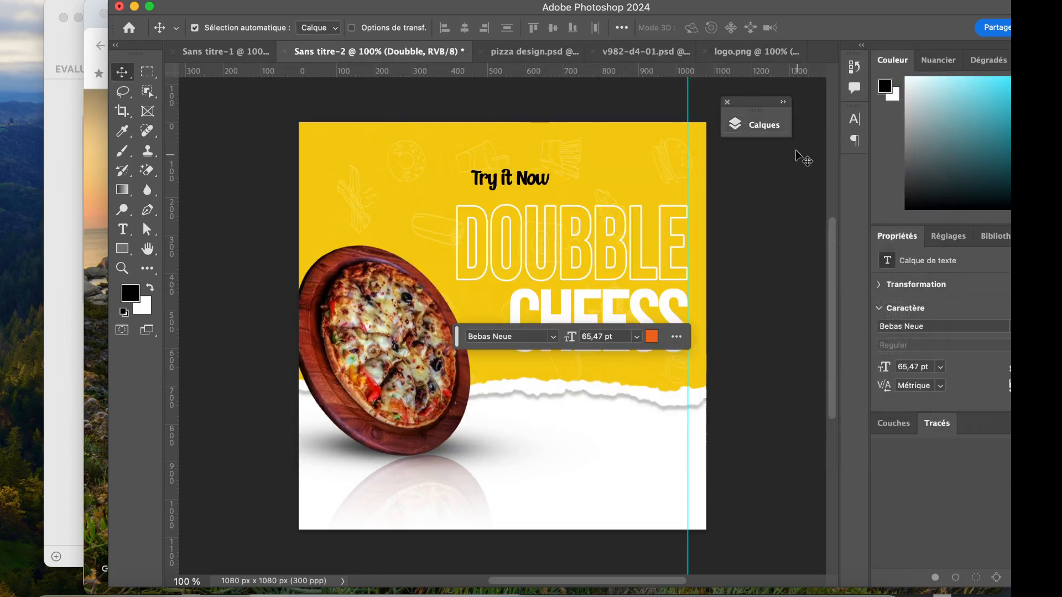
Open the "Cheess" text layer for editing and commit it with its wording unchanged
left_click(755, 125)
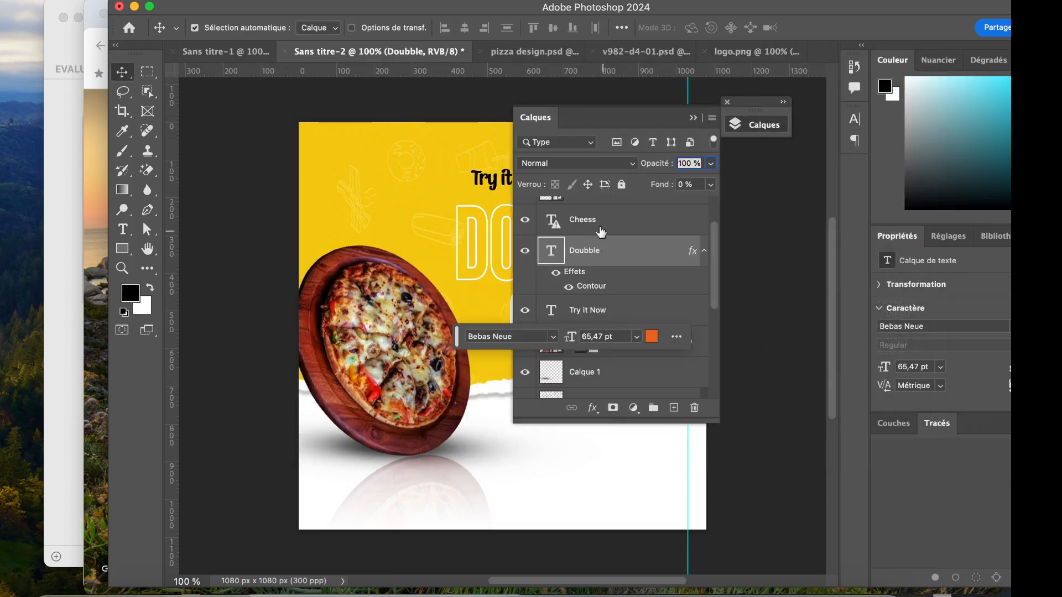
left_click(580, 222)
key("t")
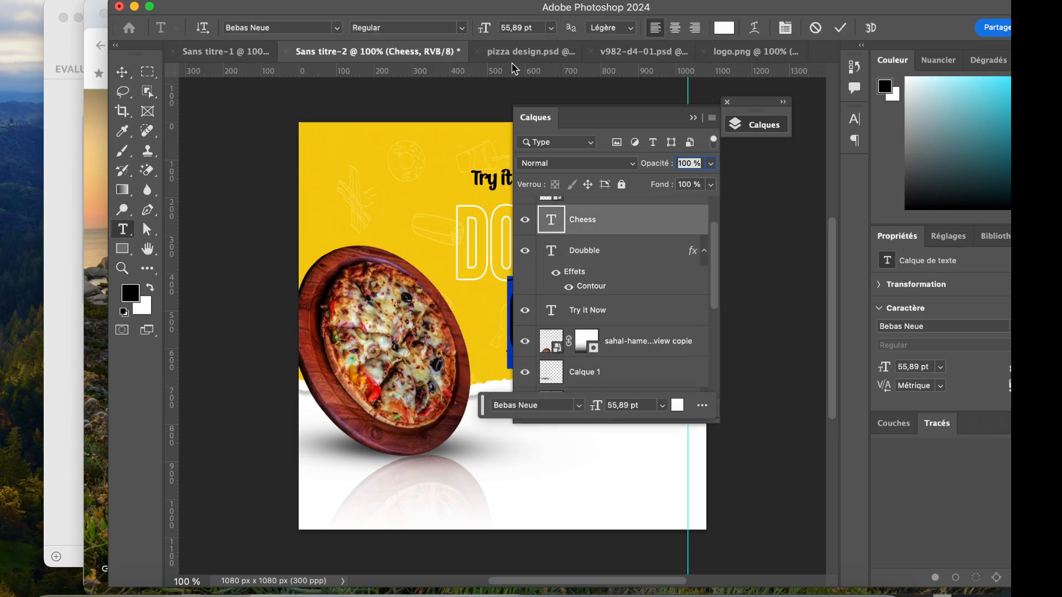
left_click(841, 31)
key("v")
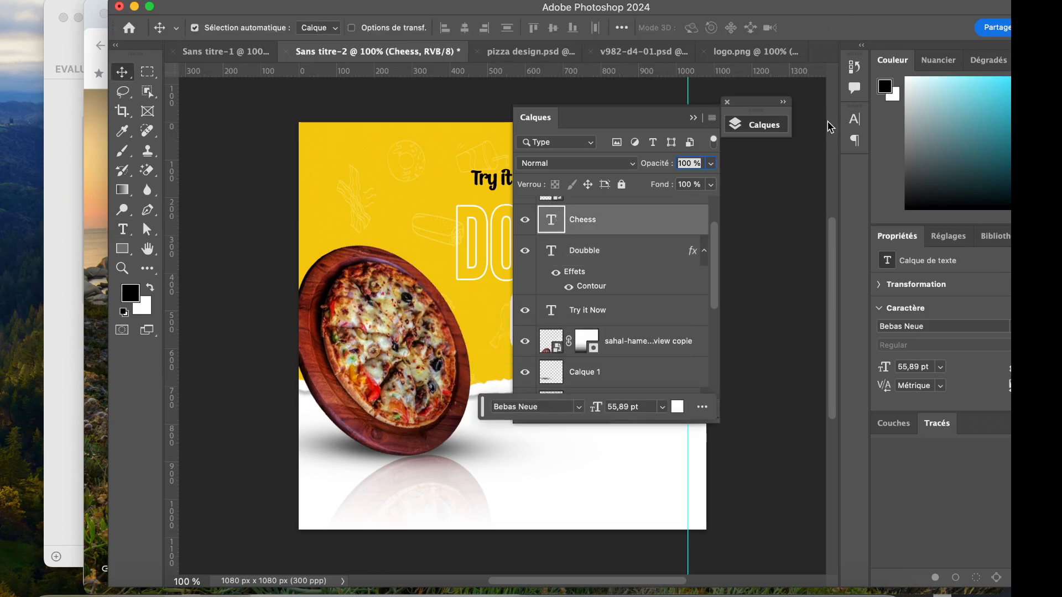
left_click(768, 128)
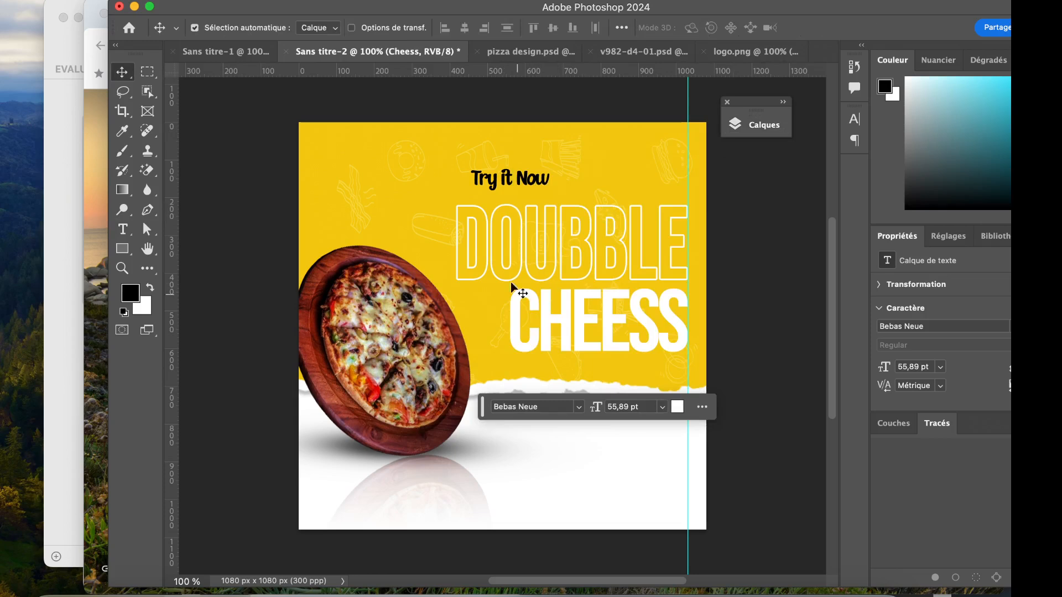
Copy the "2850 Fcfa" price text from pizza design.psd into Sans titre-2 and place it on the white area below "Cheess"
left_click(528, 51)
scroll(534, 217, "down", 5)
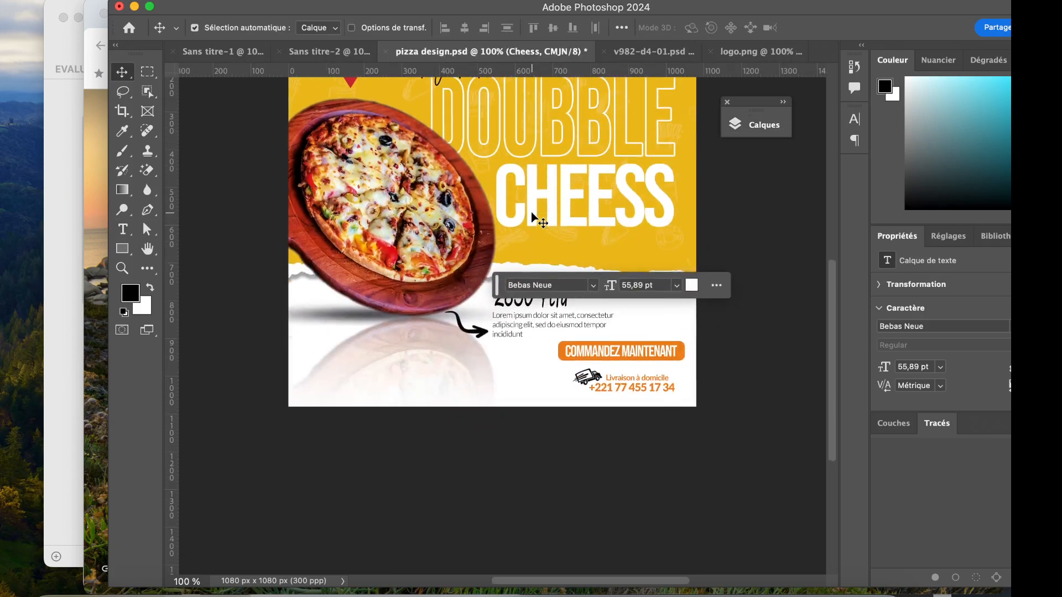
left_click_drag(497, 296, 459, 435)
scroll(490, 365, "up", 1)
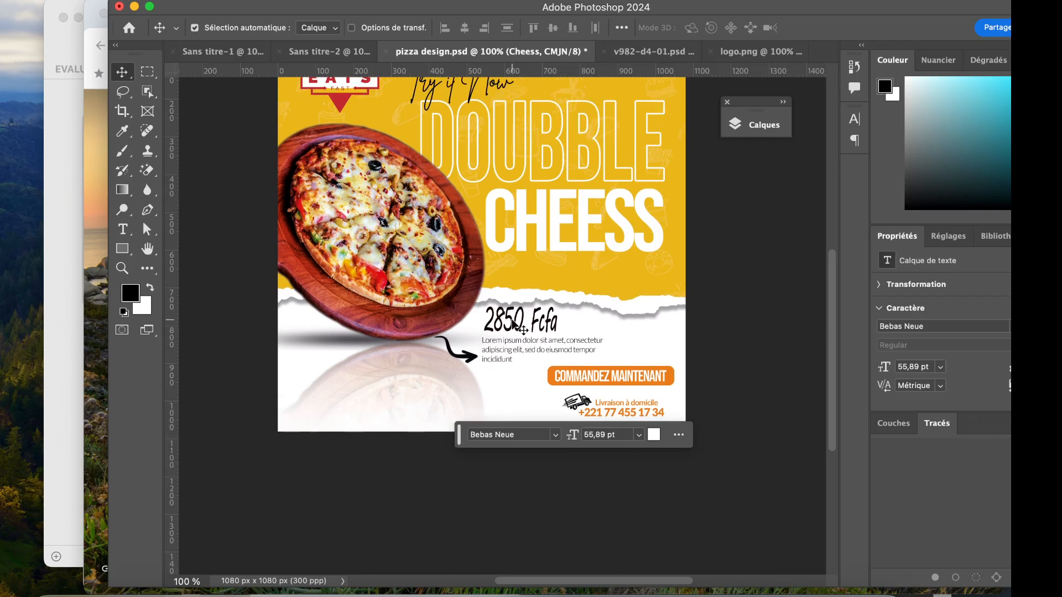
left_click_drag(509, 322, 485, 337)
mouse_move(541, 416)
left_mouse_down()
mouse_move(562, 453)
mouse_move(551, 434)
left_mouse_up()
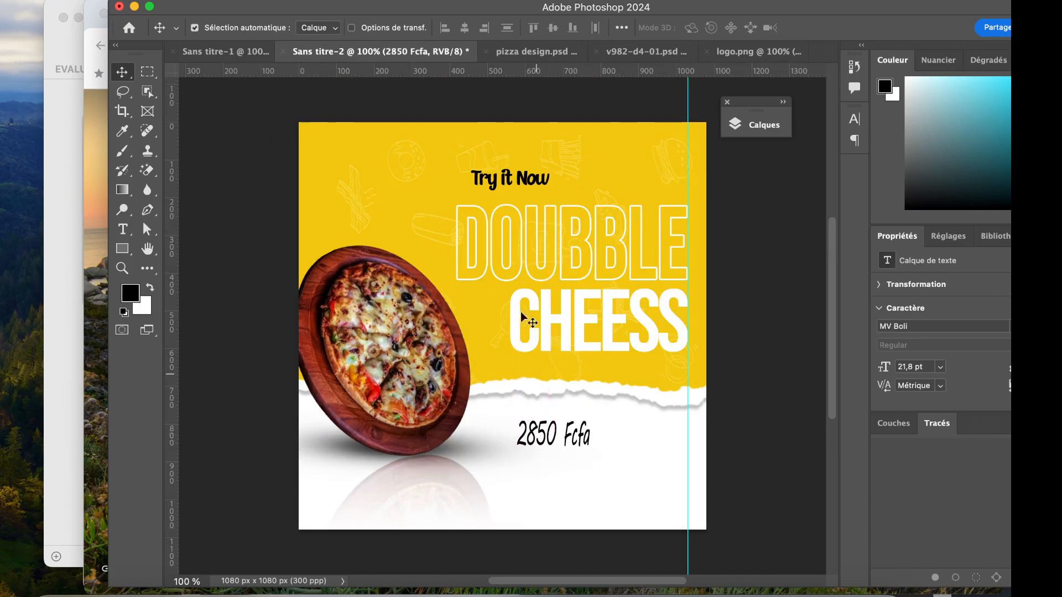
Copy the "Lorem ipsum" paragraph from pizza design.psd into Sans titre-2, directly under the price and aligned with its left edge
left_click(524, 52)
scroll(534, 402, "down", 2)
scroll(536, 407, "down", 1)
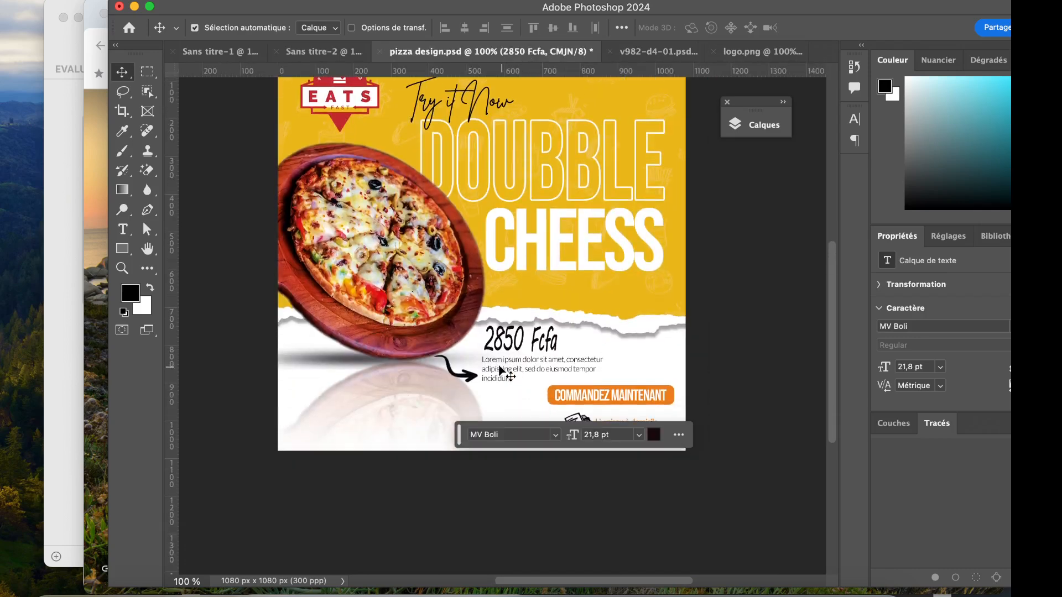
left_click_drag(499, 365, 329, 58)
left_click_drag(525, 471, 570, 458)
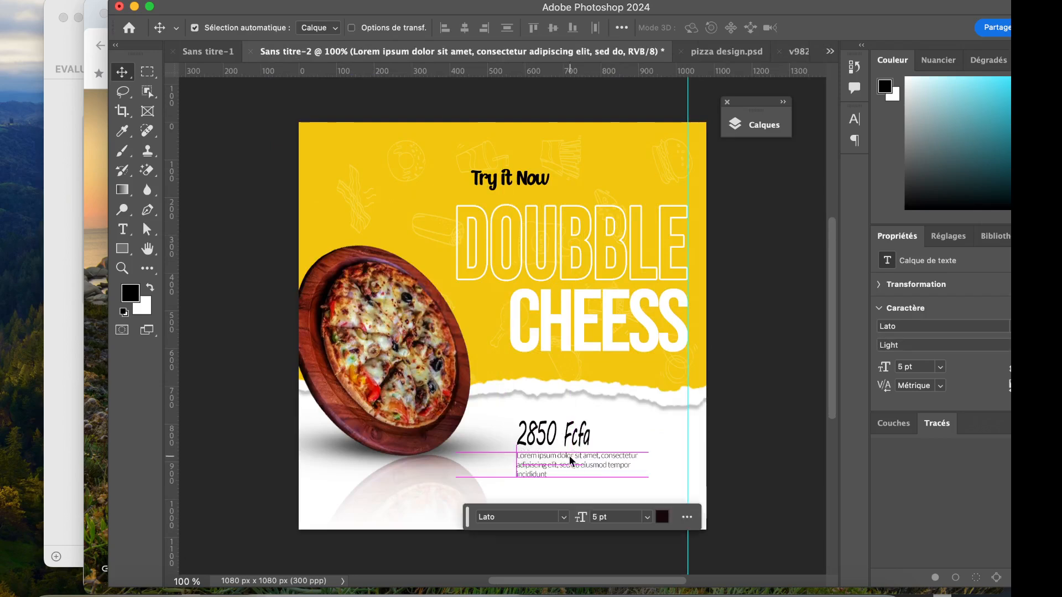
Copy the "Commandez maintenant" text with its orange Rectangle 2 from pizza design.psd into Sans titre-2, below the paragraph beside the vertical guide
left_click(724, 52)
scroll(582, 242, "down", 3)
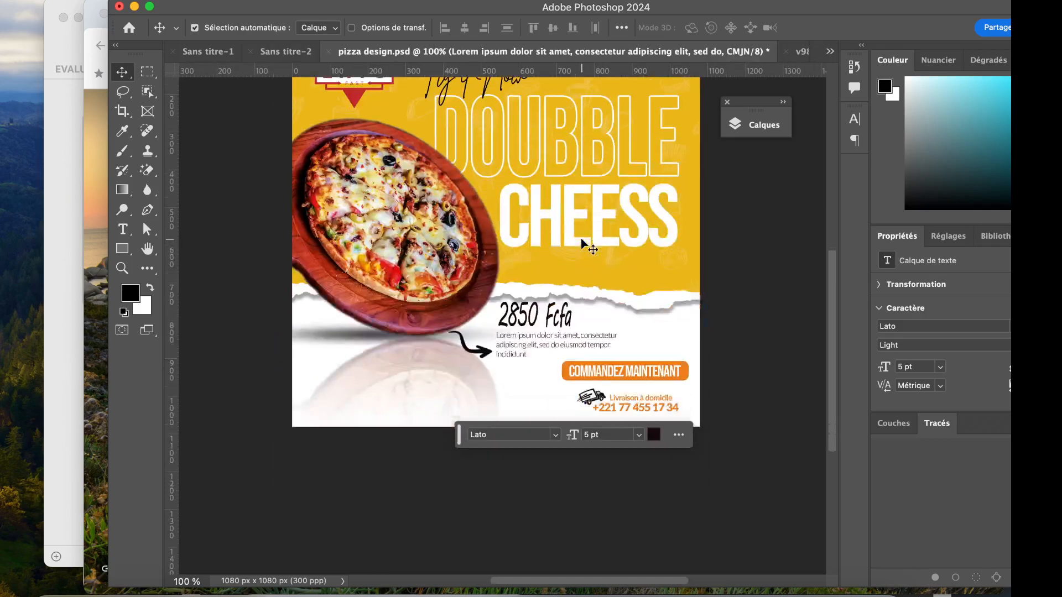
scroll(582, 243, "down", 2)
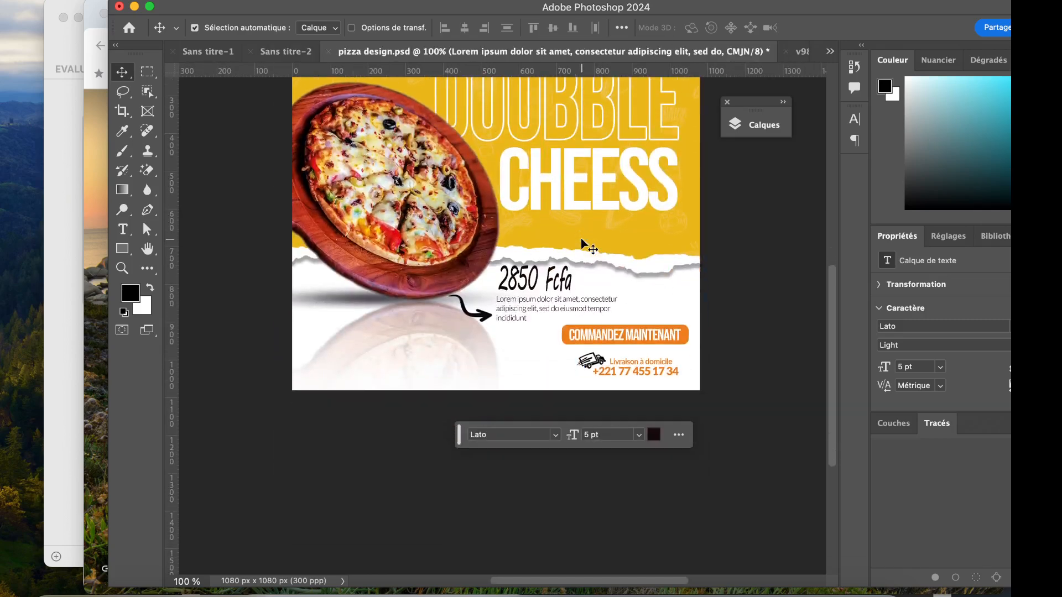
left_click(766, 131)
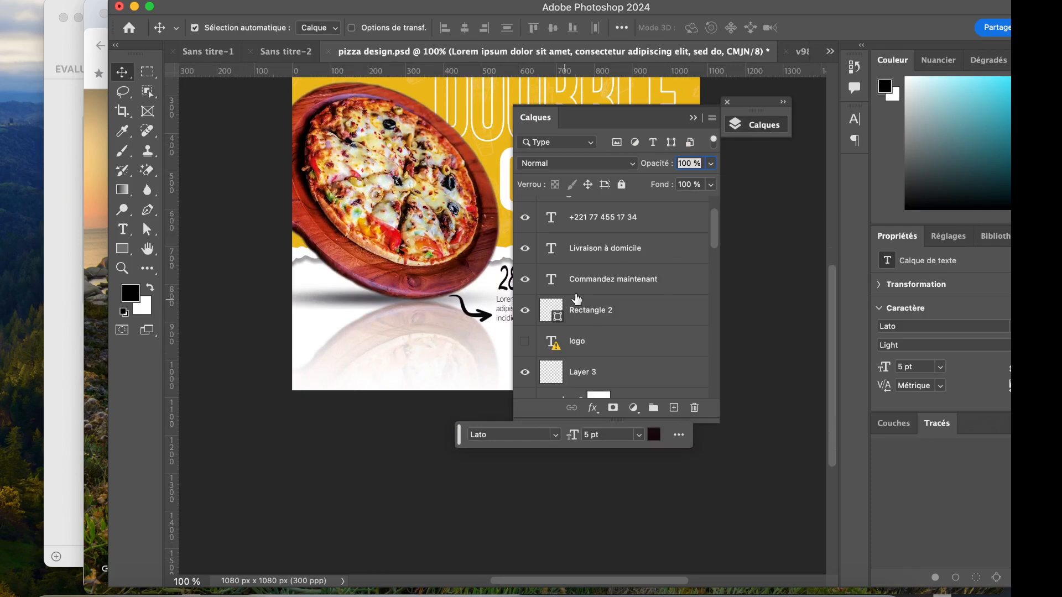
left_click(624, 316)
left_click(609, 284, "shift")
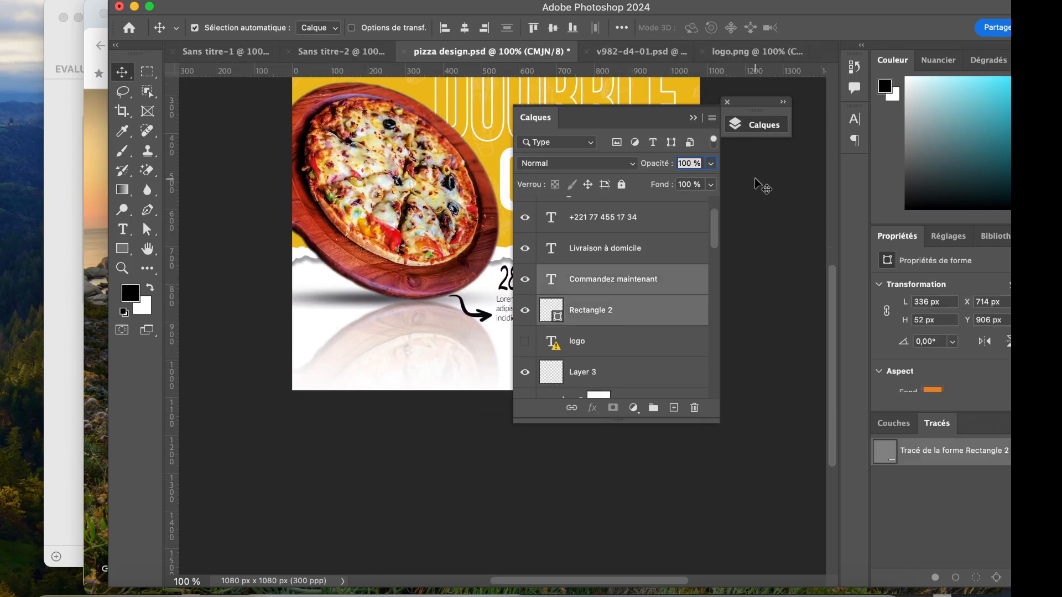
left_click(763, 131)
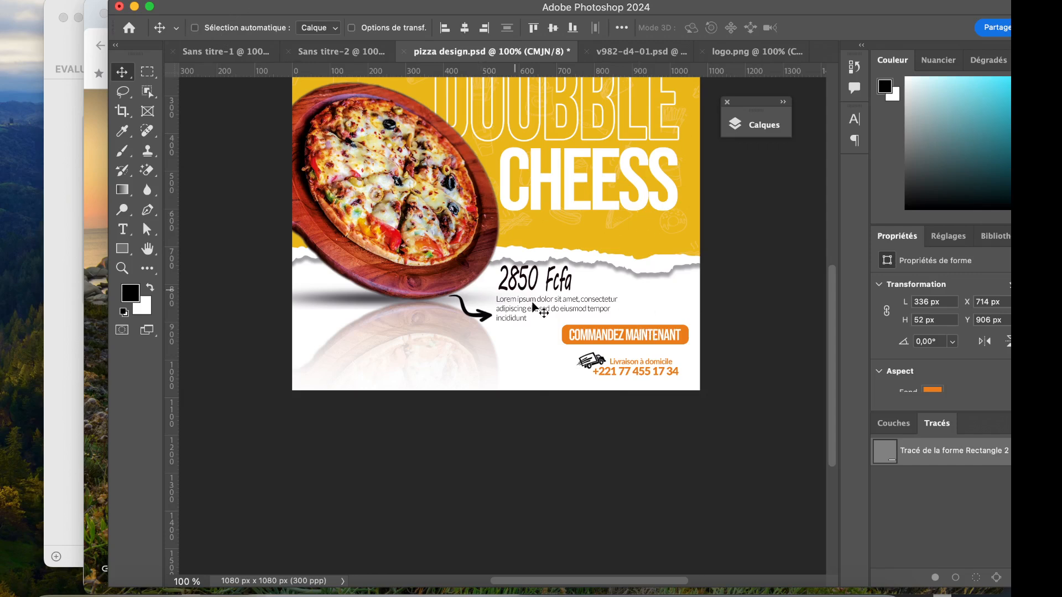
left_click_drag(587, 335, 641, 492)
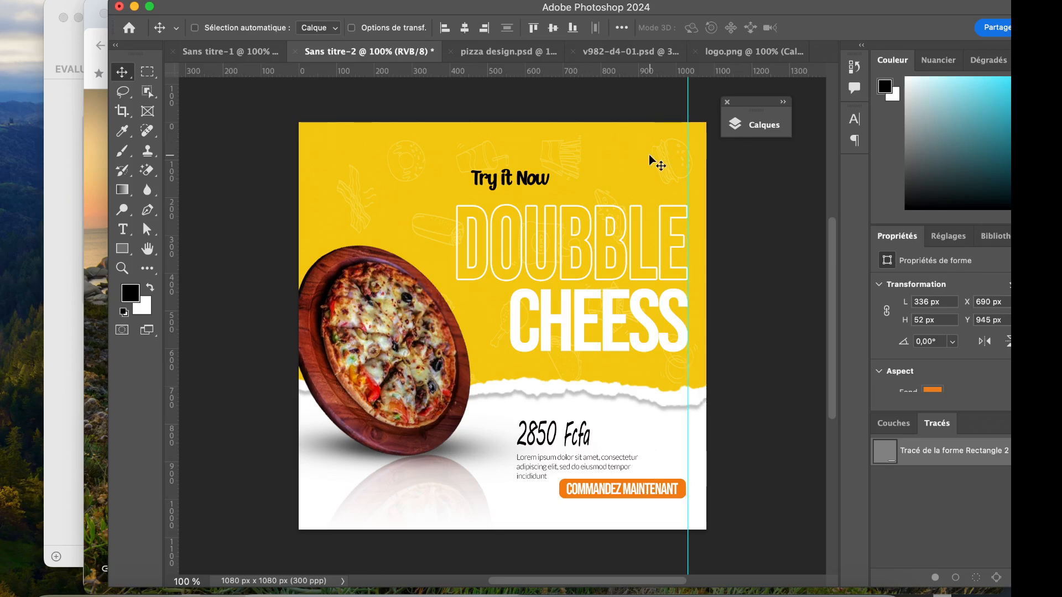
Copy the phone number, the "Livraison à domicile" text and the Layer 9 van icon from pizza design.psd into Sans titre-2, below the order button
left_click(503, 51)
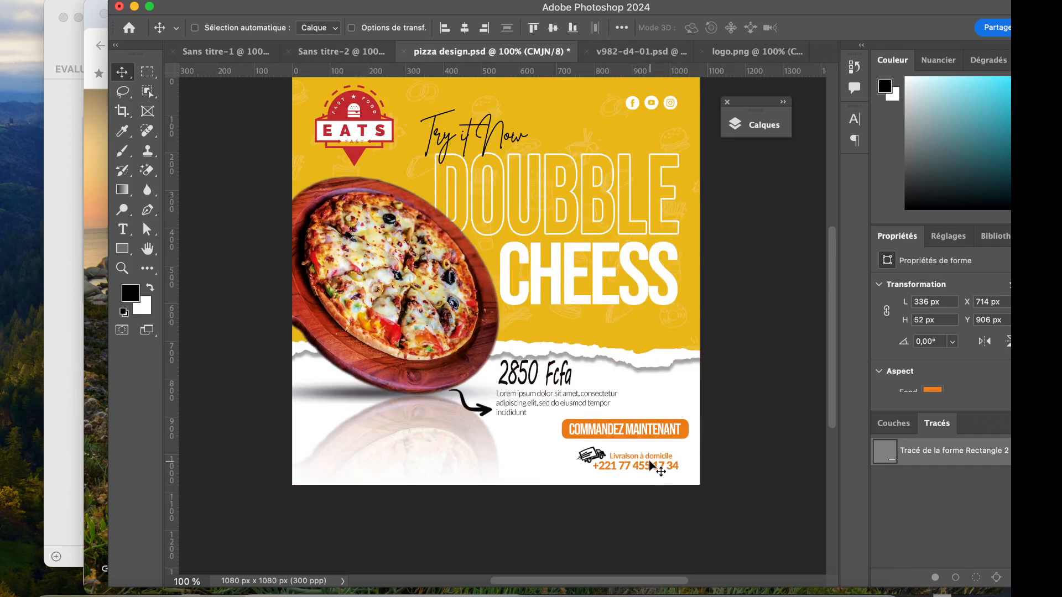
left_click(766, 126)
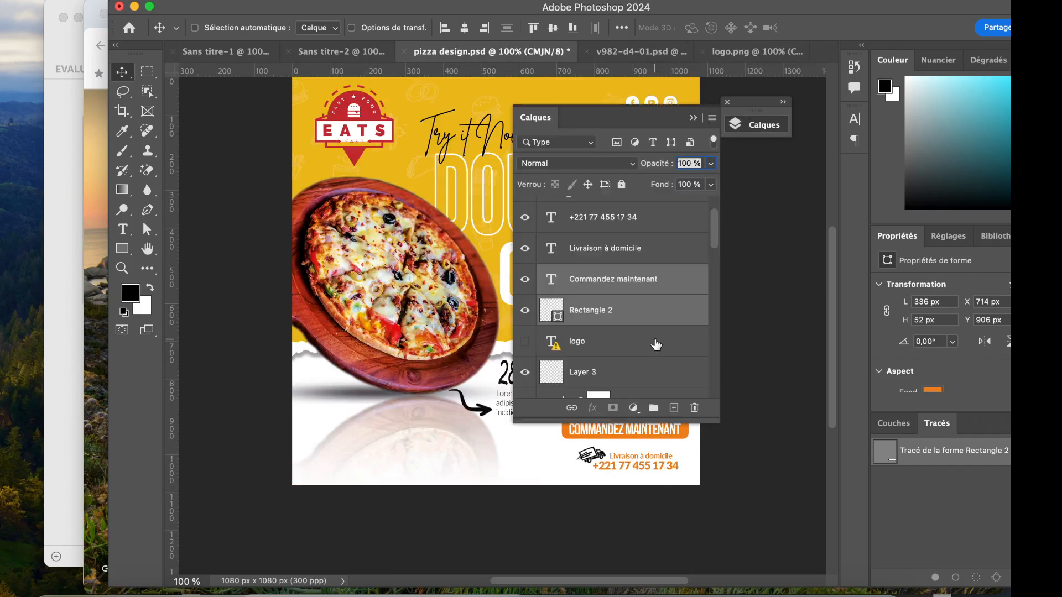
left_click(194, 27)
scroll(296, 326, "right", 5)
left_click(418, 423)
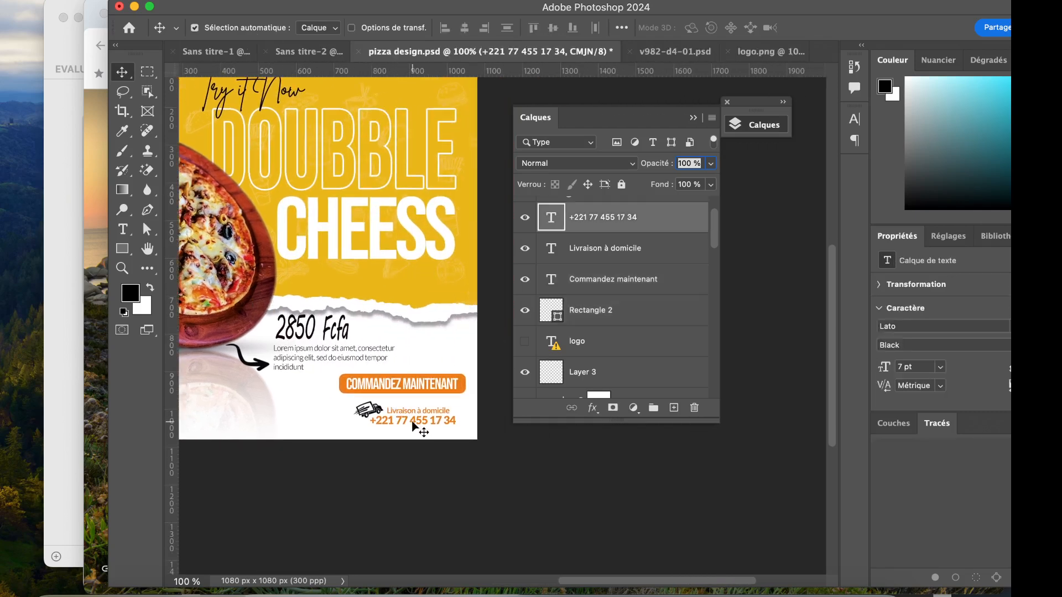
left_click(612, 252, "shift")
scroll(636, 274, "up", 1)
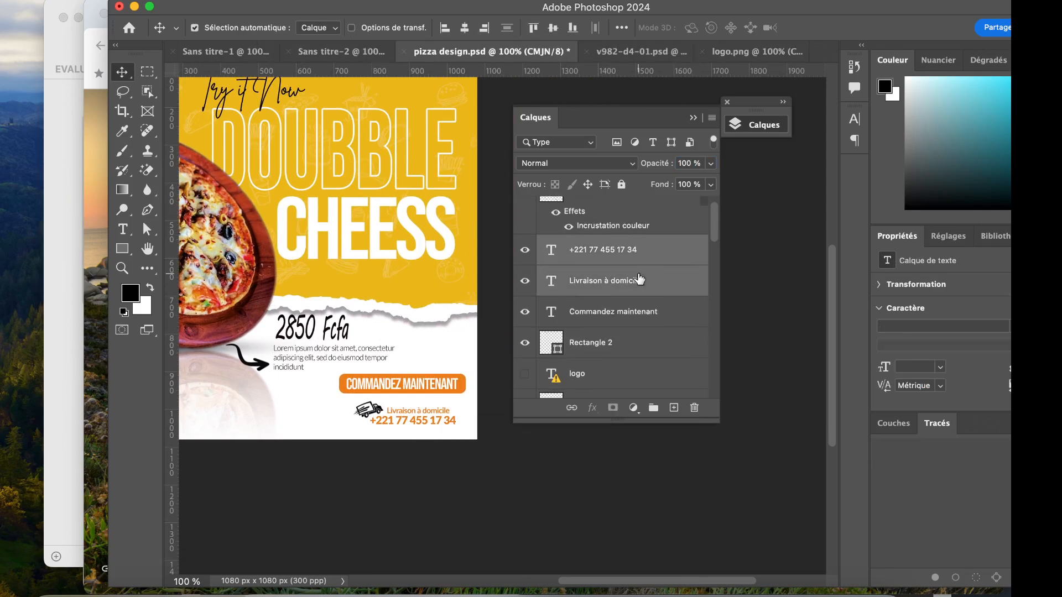
scroll(634, 271, "up", 1)
left_click(525, 213)
left_click(525, 213)
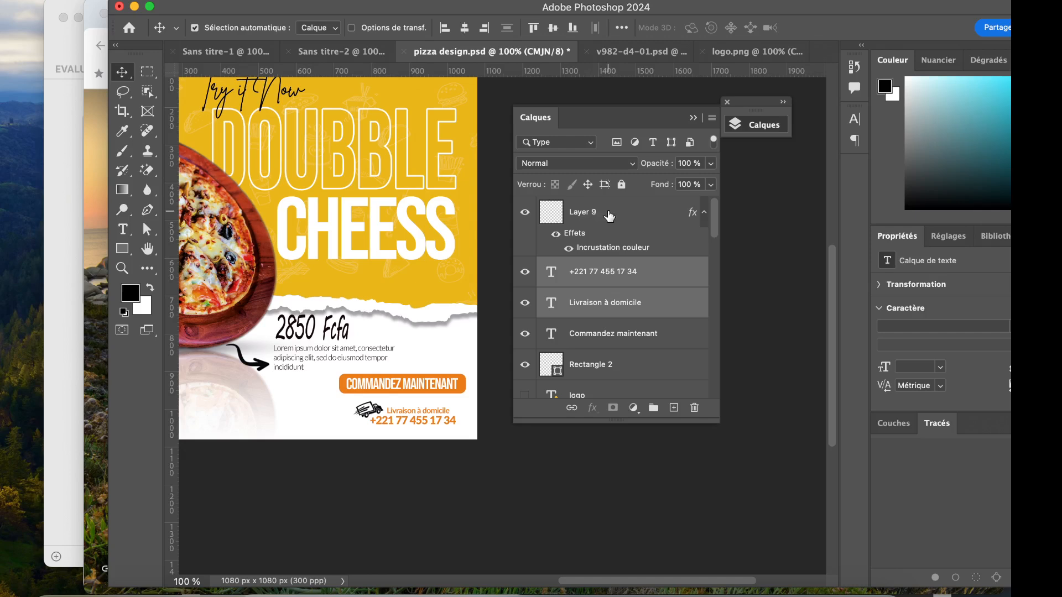
left_click(608, 216, "shift")
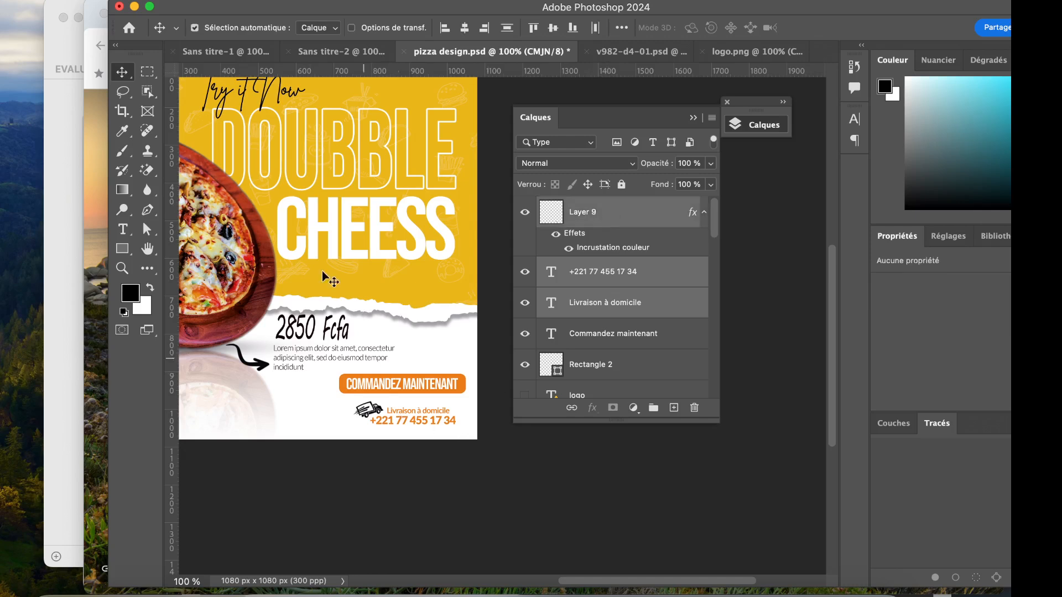
left_click(210, 32)
left_click_drag(394, 413, 334, 56)
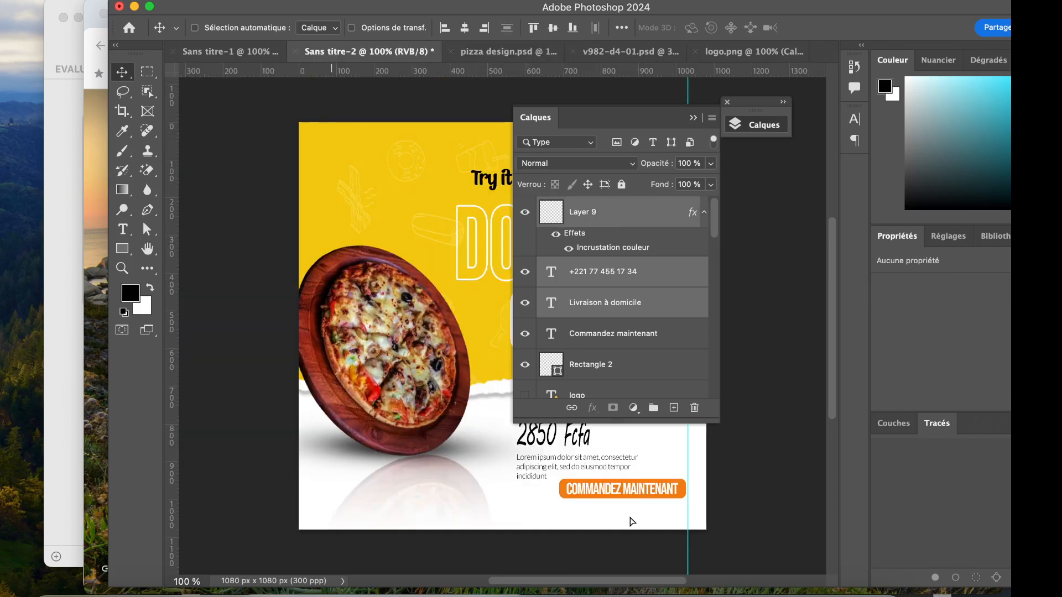
left_click_drag(642, 515, 624, 499)
scroll(643, 515, "right", 2)
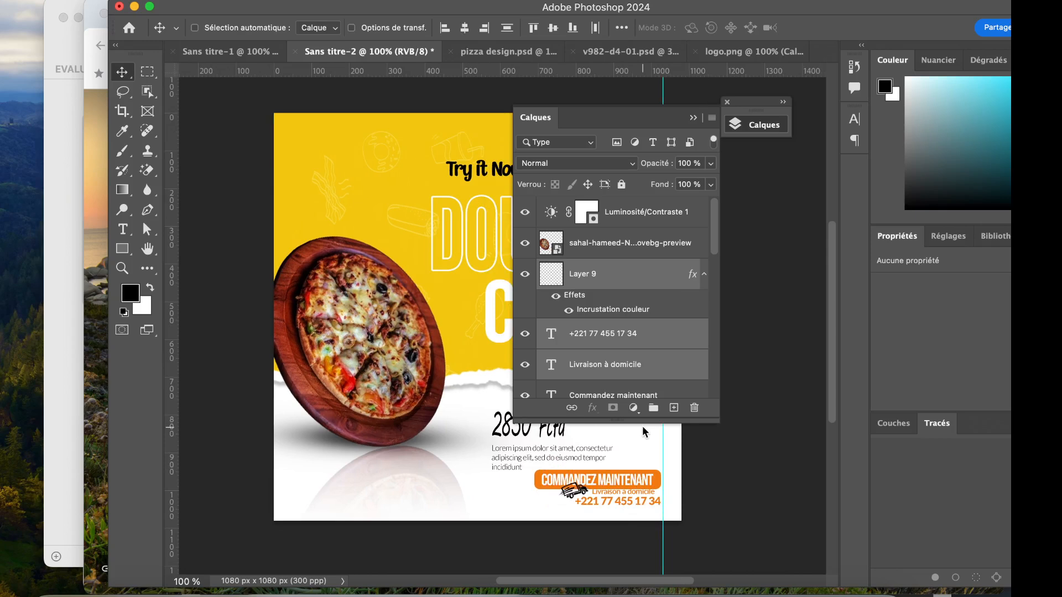
scroll(553, 476, "right", 4)
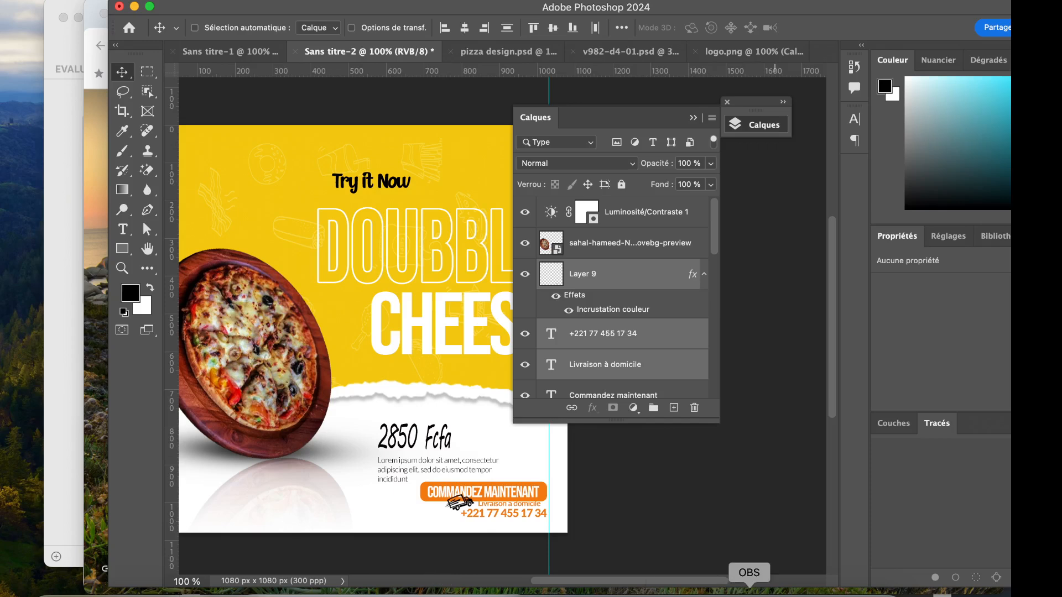
left_click(749, 592)
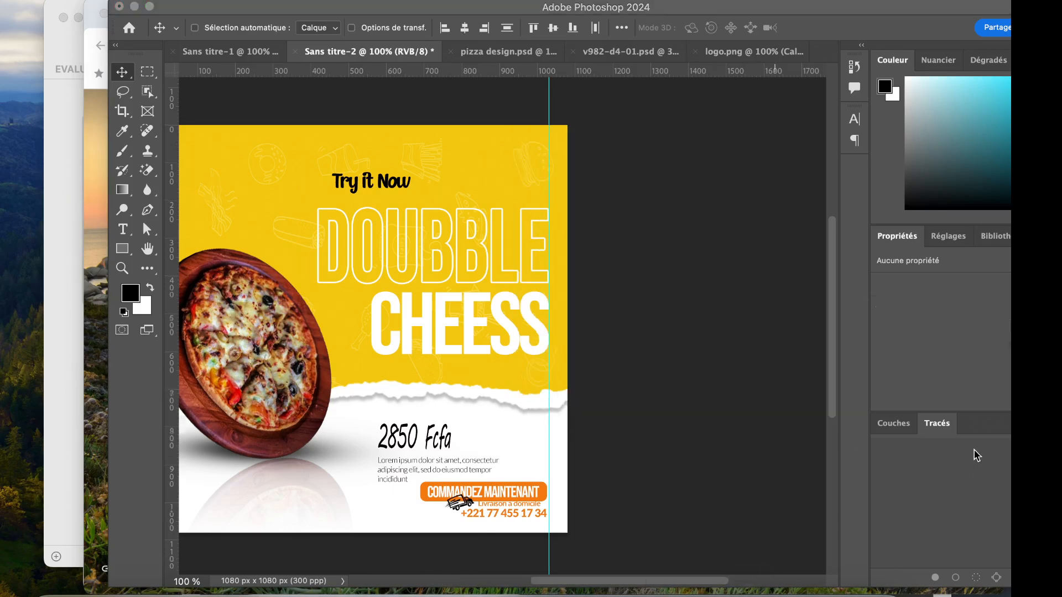
left_click(390, 592)
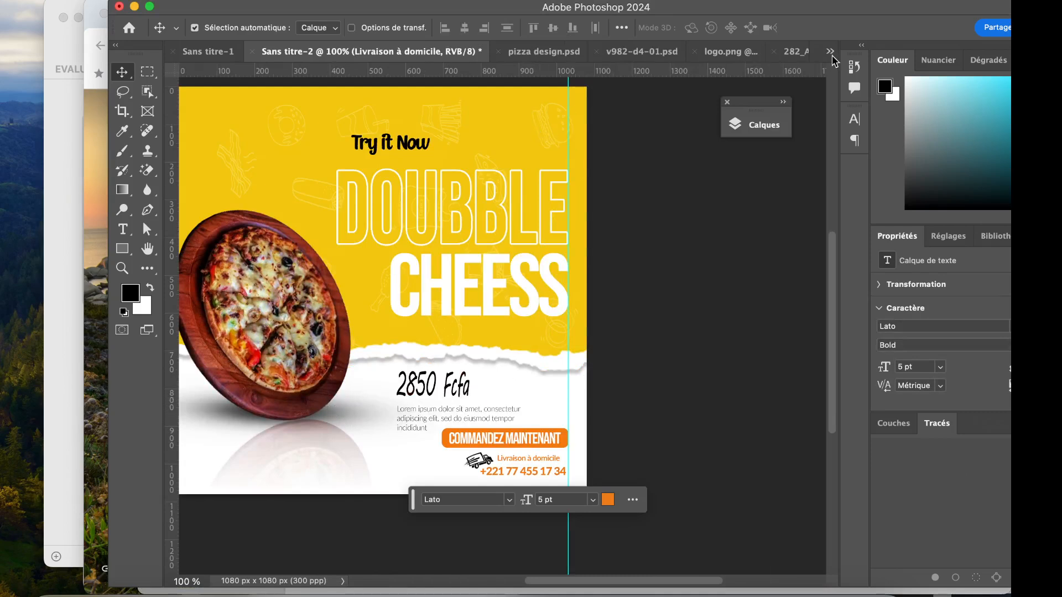
Clear the existing selection in 282_Arrow_Set.eps, lasso the small looped arrow near the middle and copy it into Sans titre-2
left_click(796, 51)
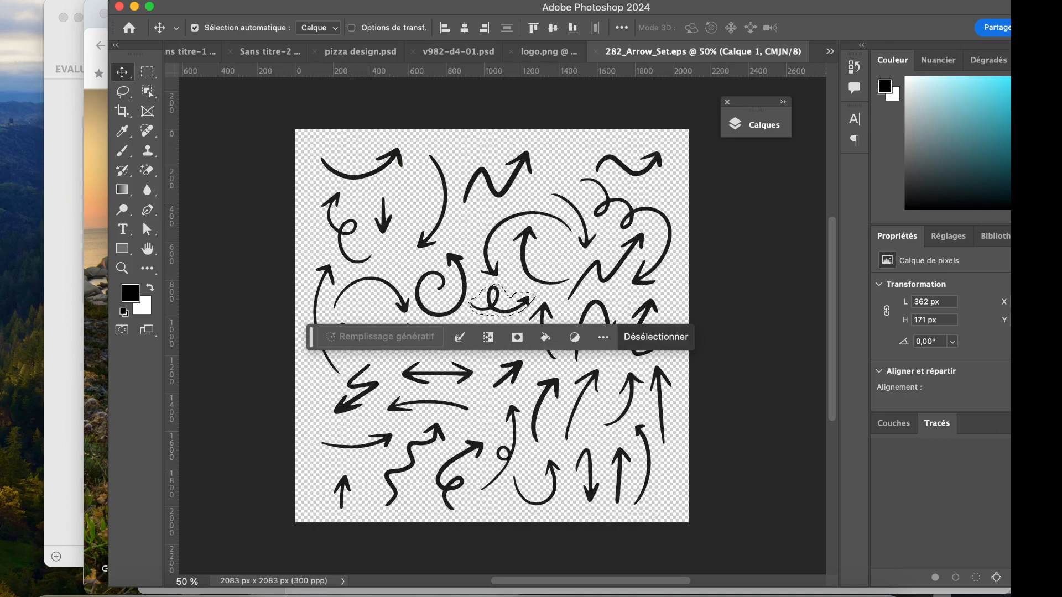
left_click(136, 0)
left_click(155, 107)
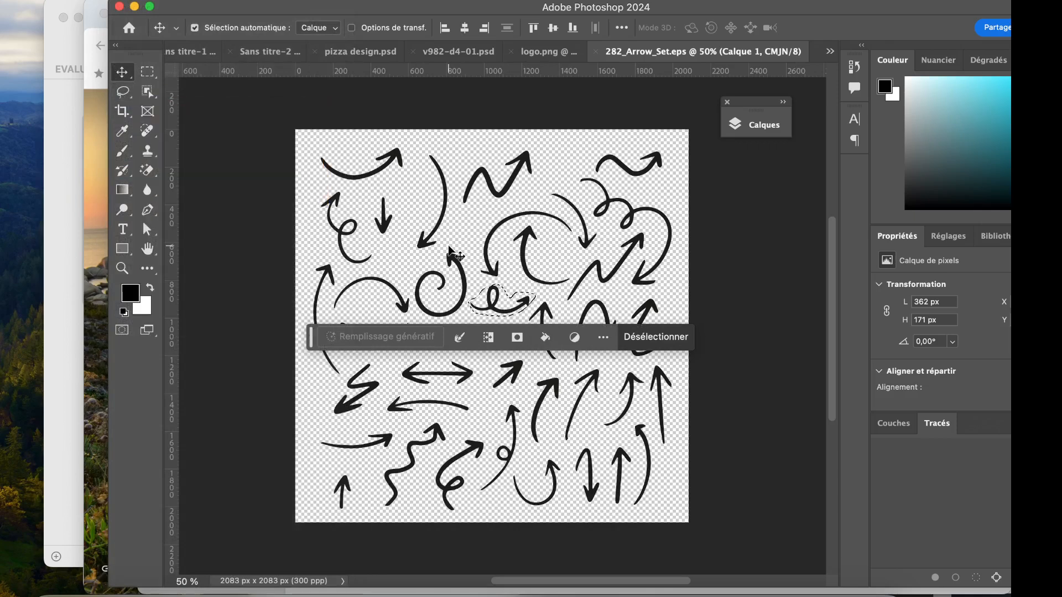
key("super+d")
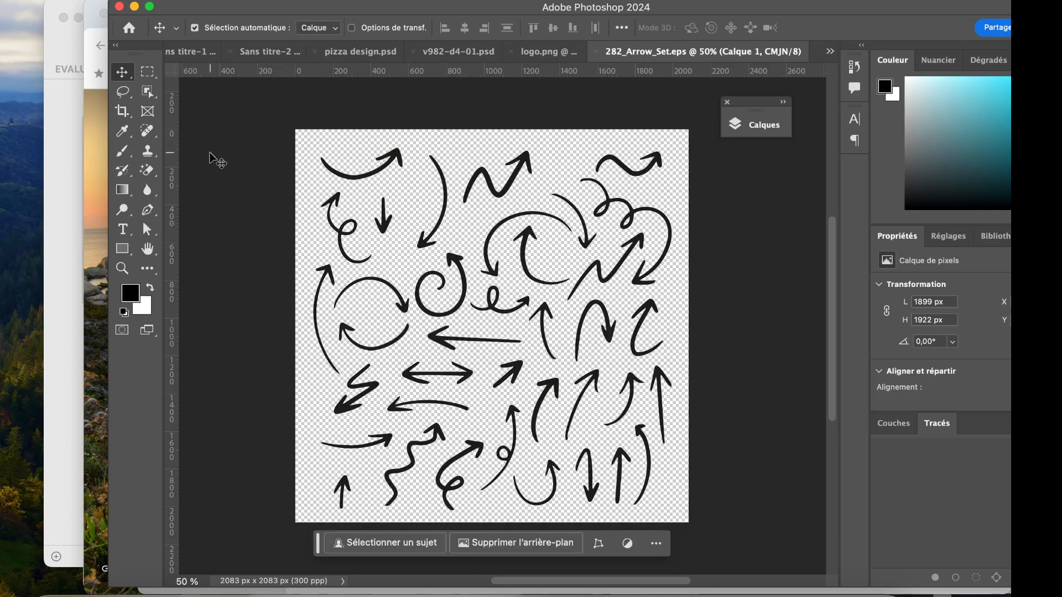
left_click(124, 92)
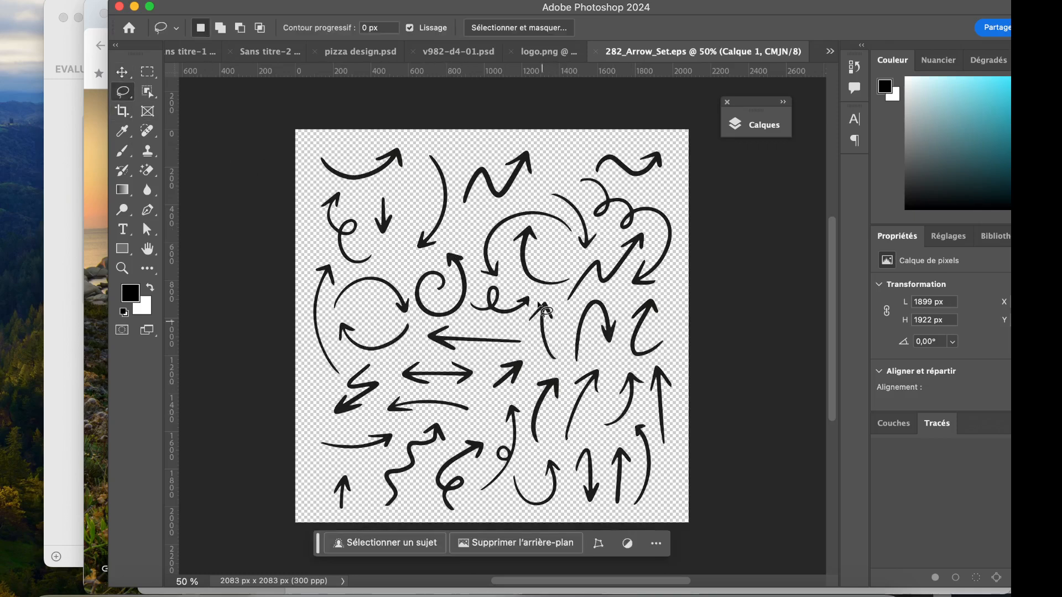
mouse_move(535, 299)
left_mouse_down()
mouse_move(485, 285)
mouse_move(475, 311)
mouse_move(469, 304)
mouse_move(498, 330)
mouse_move(529, 318)
mouse_move(534, 301)
left_mouse_up()
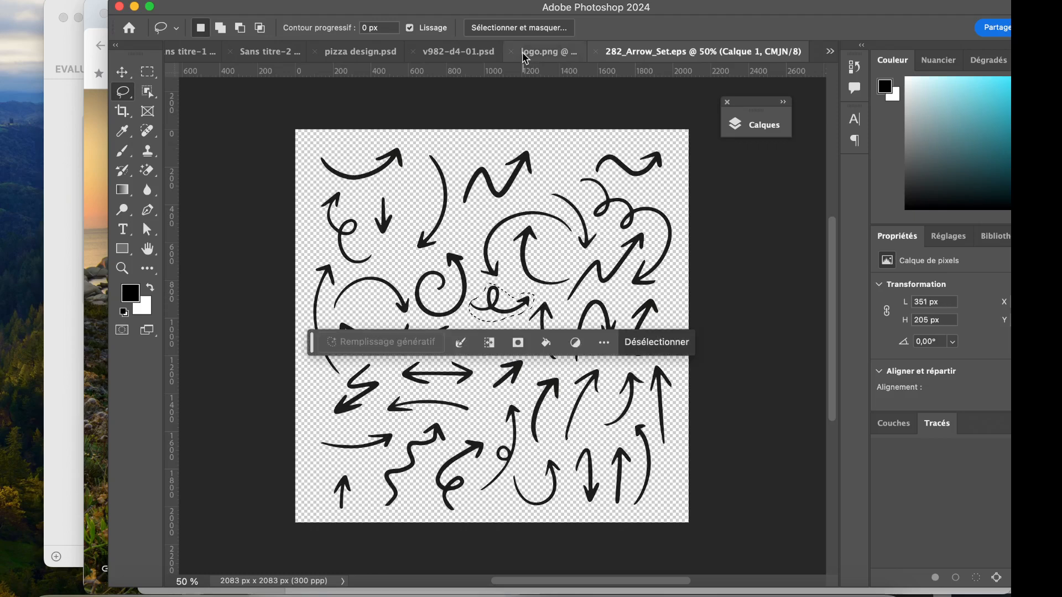
left_click(283, 52)
key("super+v")
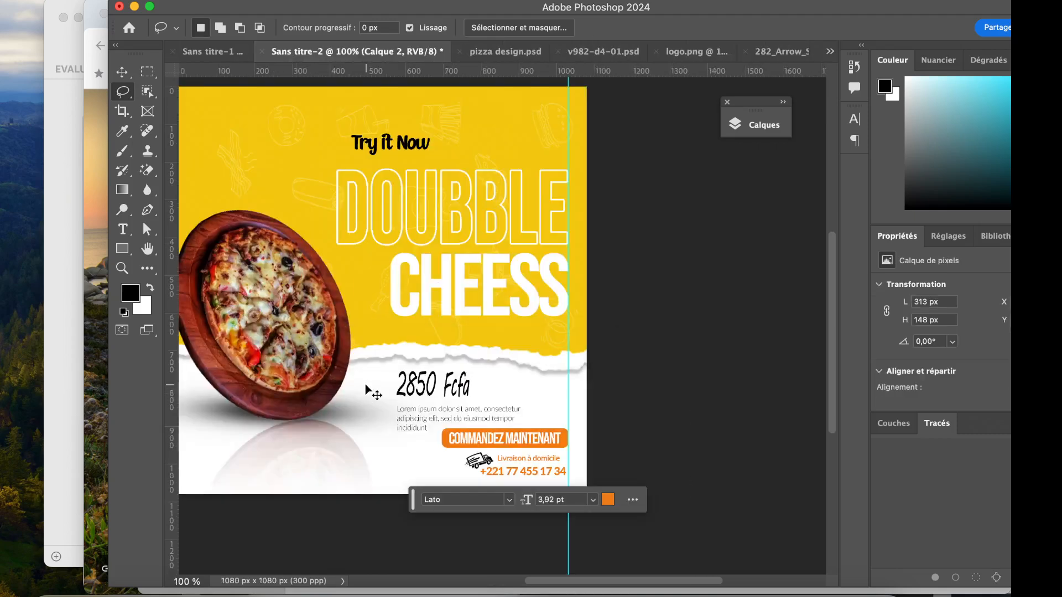
Rotate the looped arrow downward, shrink it to about 151 x 133 px and place it between the pizza and the paragraph
key("super+t")
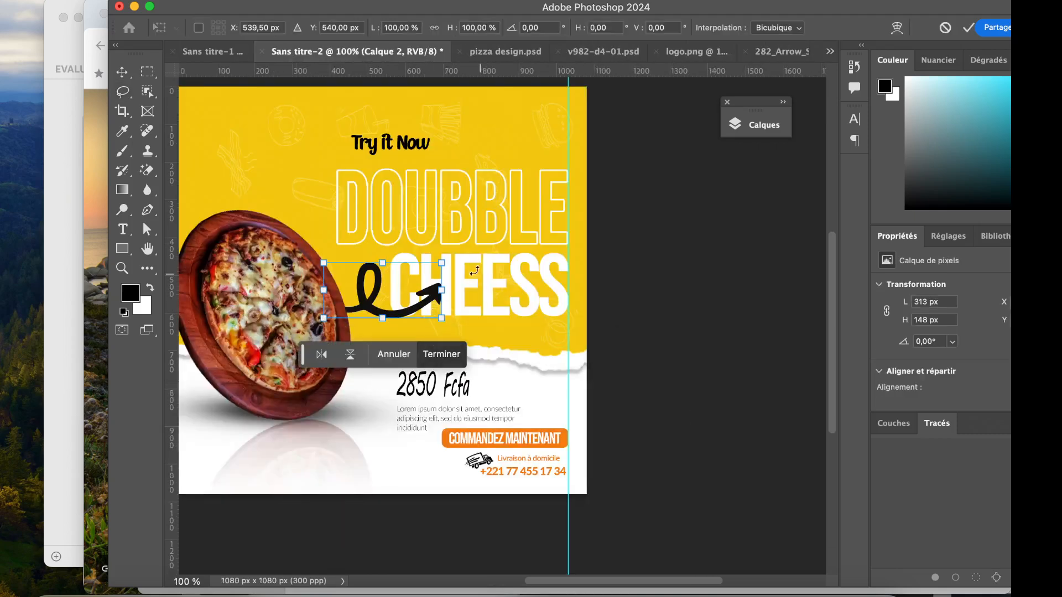
left_click_drag(451, 258, 455, 348)
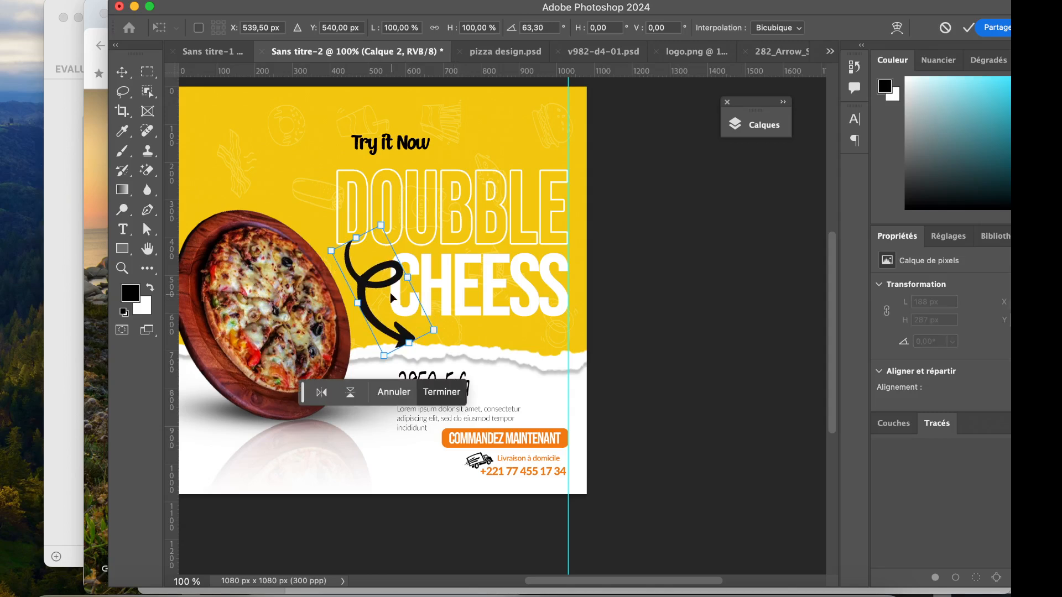
left_click_drag(382, 226, 361, 396)
key("Return")
key("l")
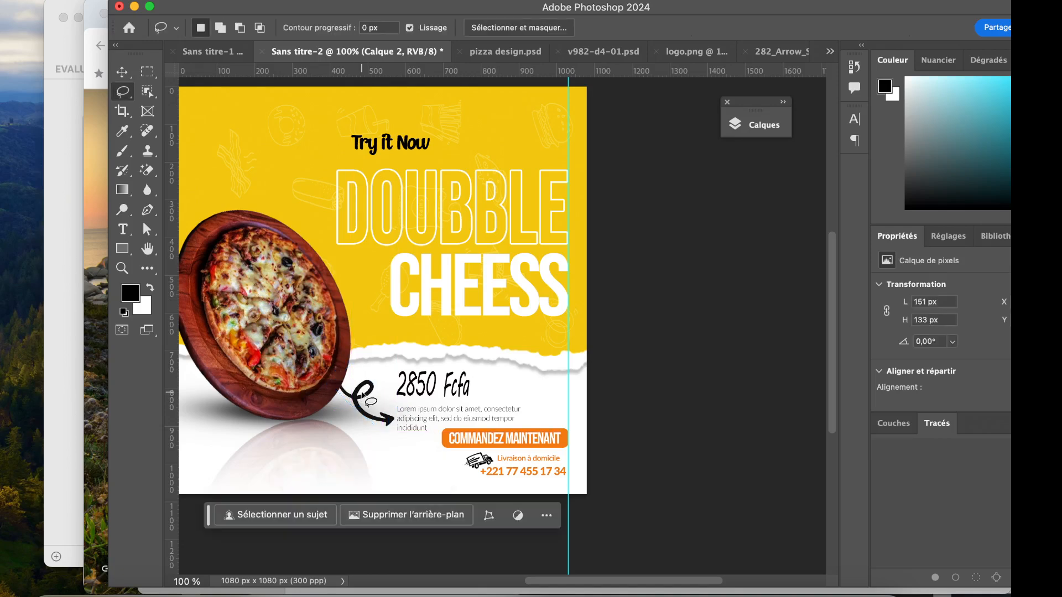
Copy the red EATS logo from logo.png into Sans titre-2, onto the yellow area above the pizza
scroll(368, 277, "up", 4)
scroll(368, 277, "left", 5)
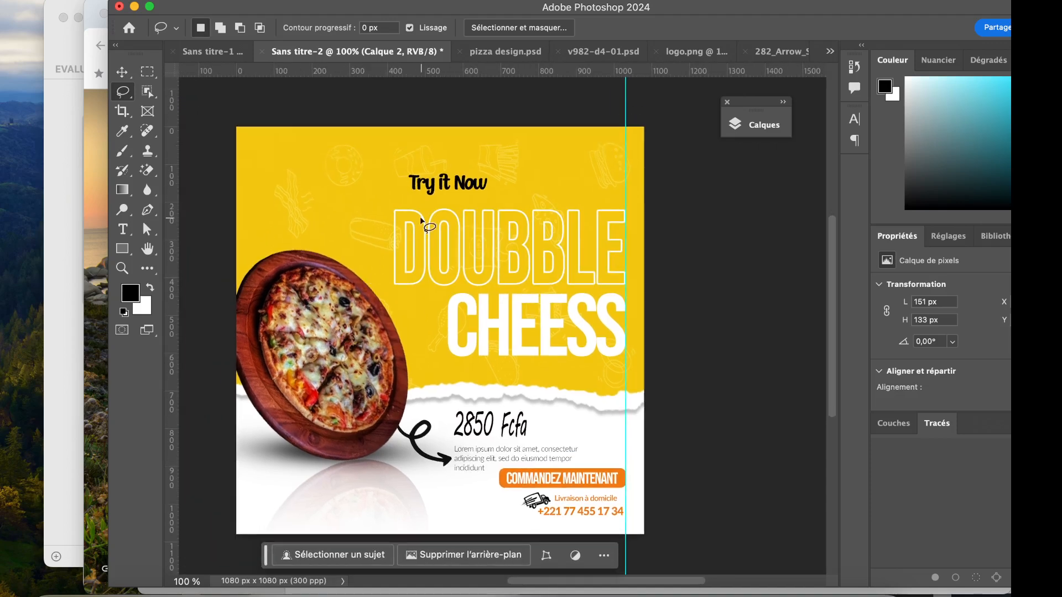
left_click(502, 55)
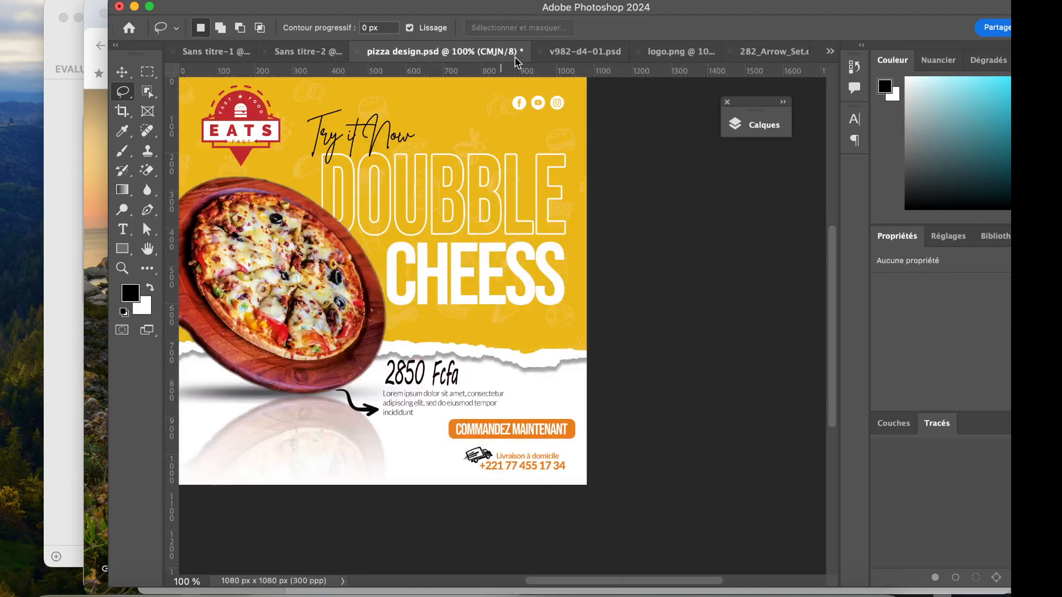
left_click(582, 52)
left_click(675, 53)
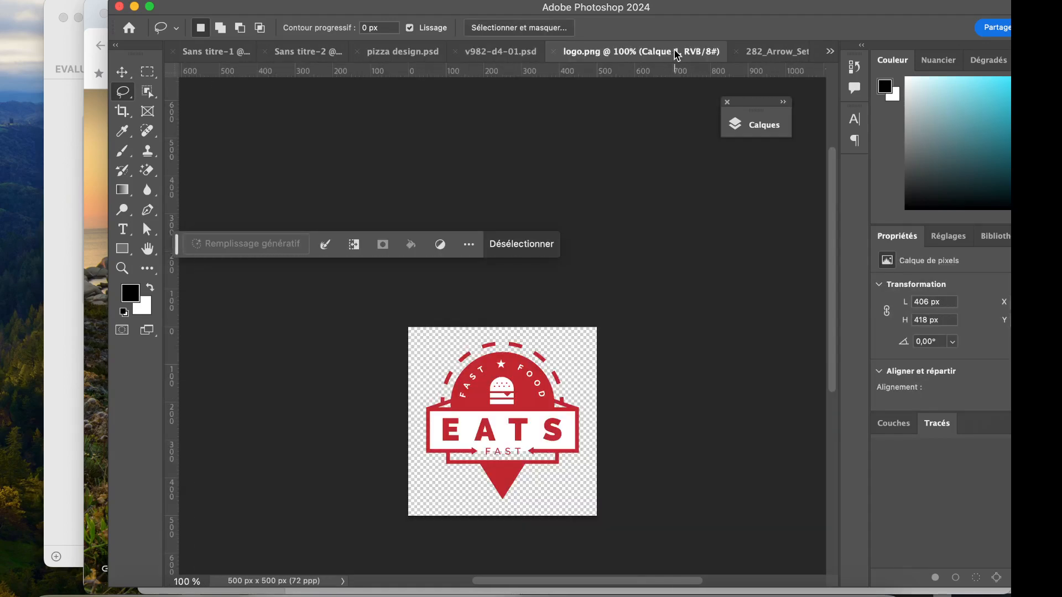
left_click(120, 72)
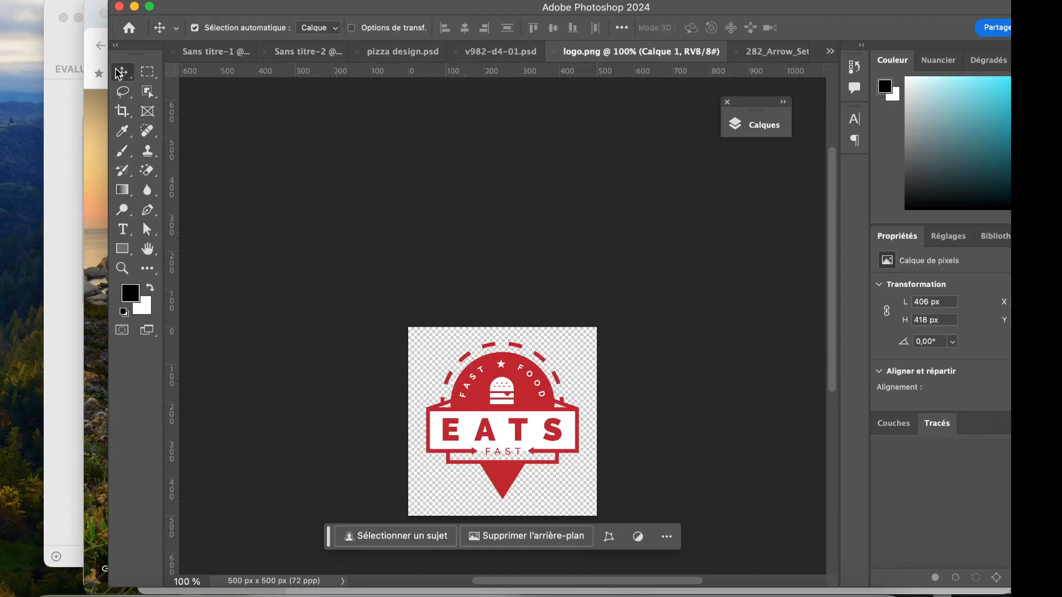
left_click_drag(522, 400, 346, 200)
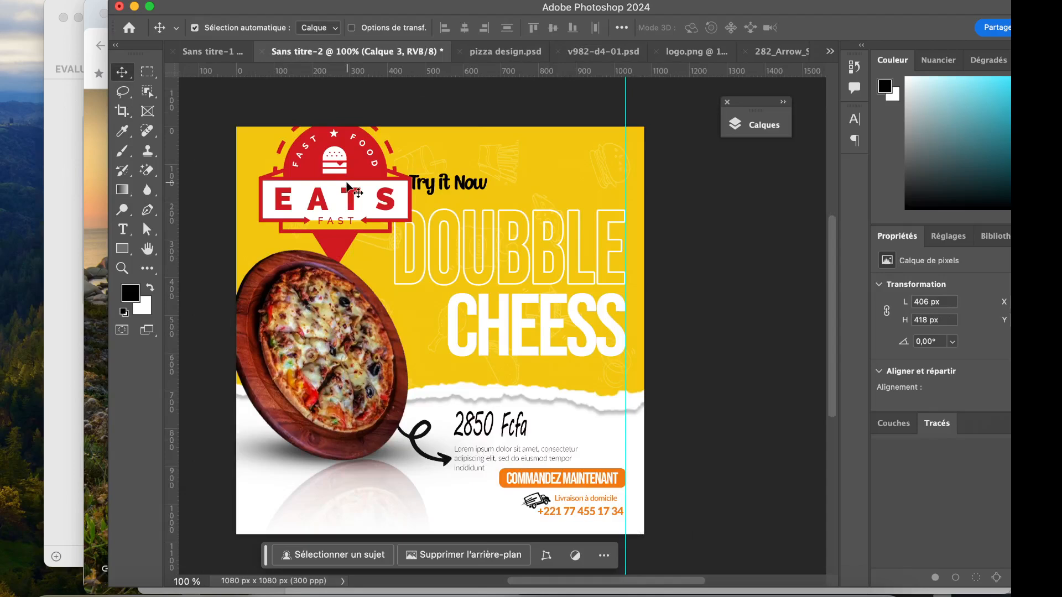
Scale the EATS logo proportionally to about 51% and place it in the design's upper-left corner above the pizza
key("super+t")
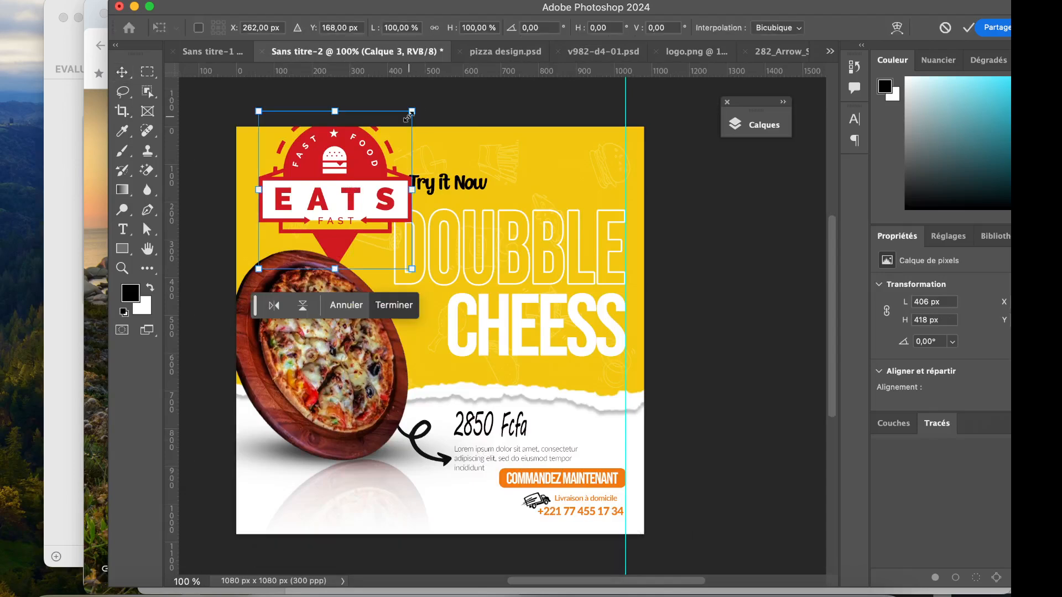
left_click_drag(412, 111, 359, 174)
key("super+z")
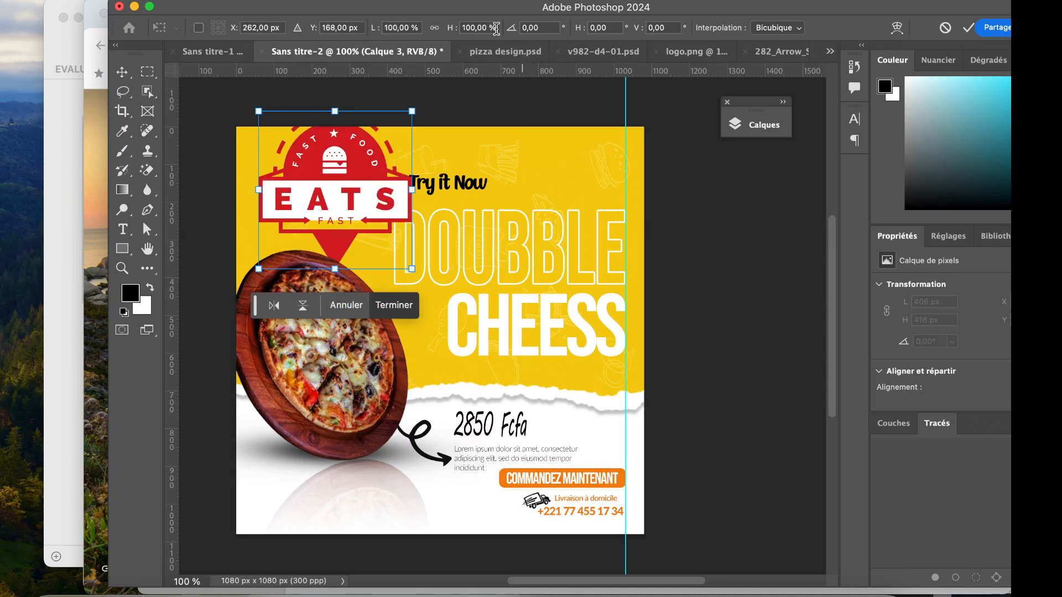
left_click(435, 29)
left_click_drag(412, 111, 317, 161)
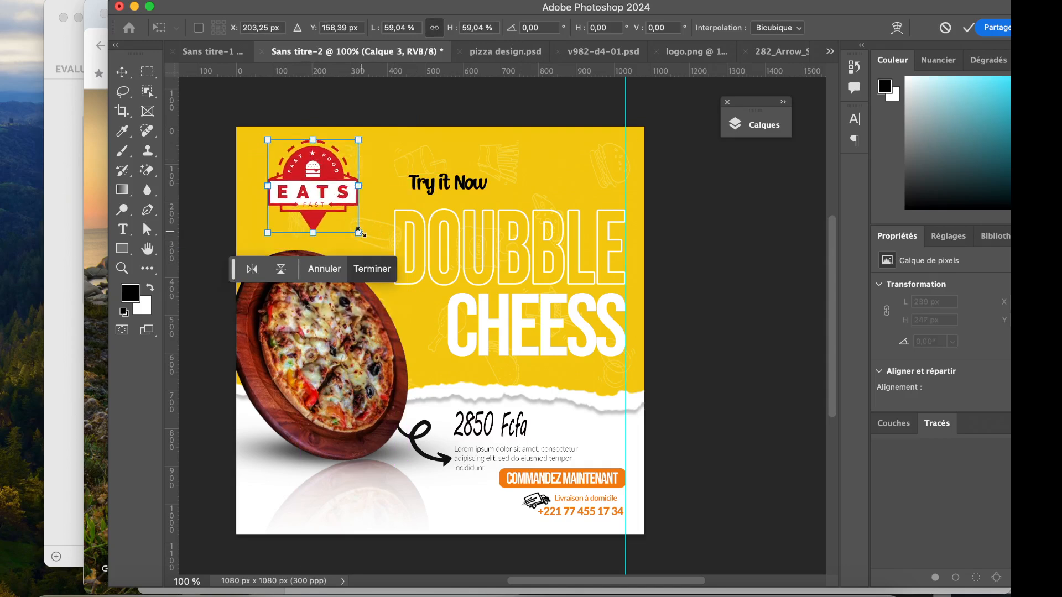
left_click_drag(359, 234, 343, 224)
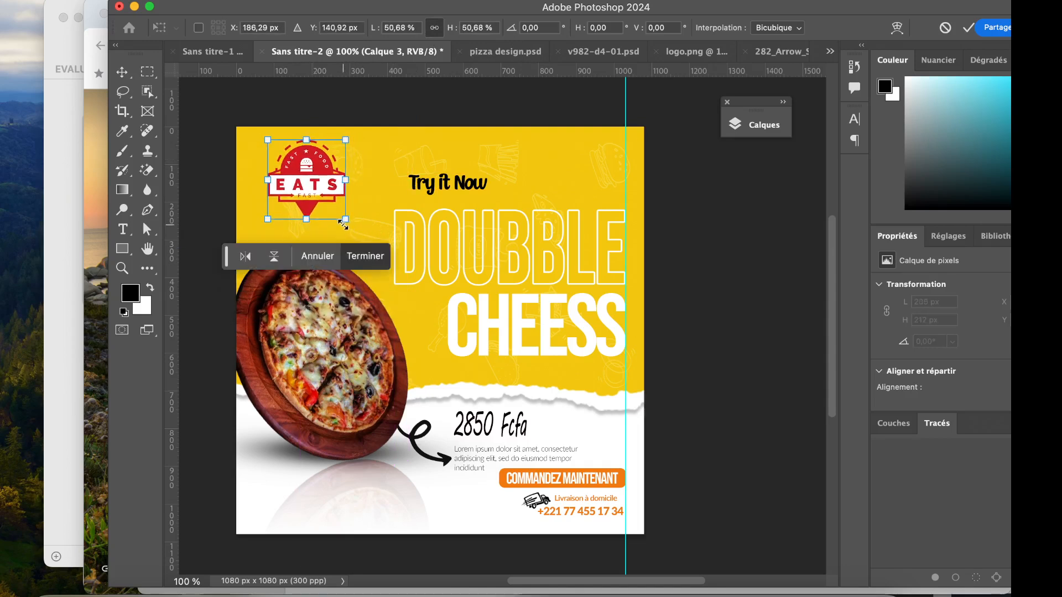
left_click_drag(314, 179, 310, 181)
key("Return")
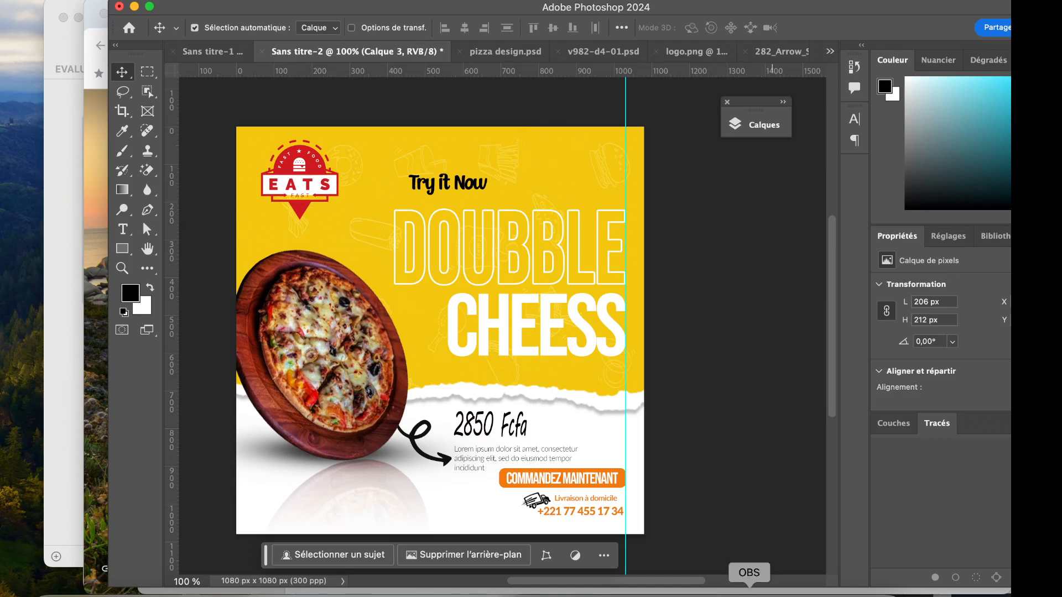
Copy the white-and-orange EATS logo from Illustrator and return to Photoshop
left_click(749, 594)
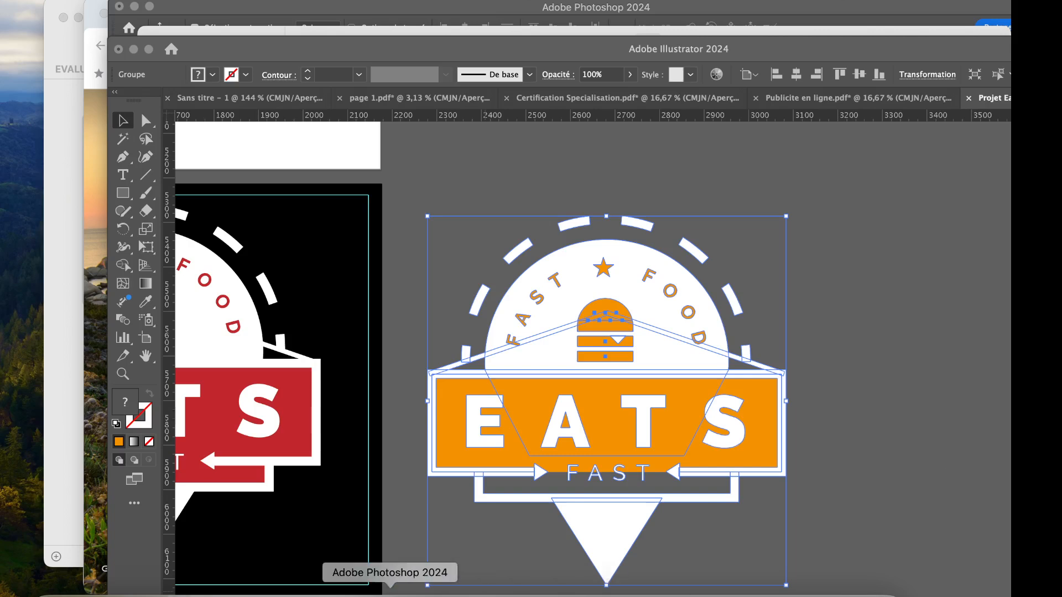
left_click(391, 592)
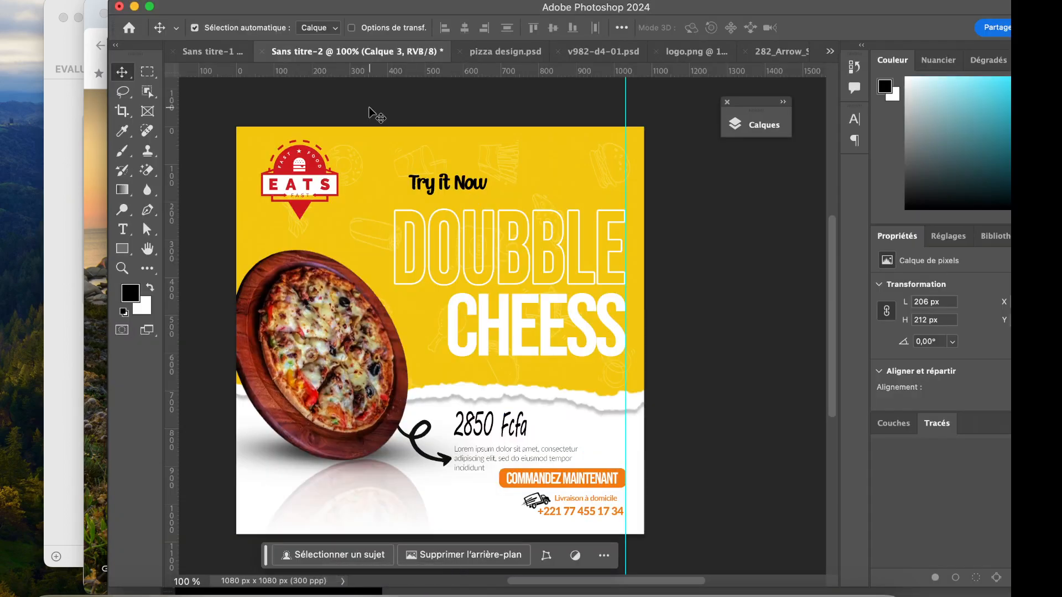
Hide the red EATS logo layer in Sans titre-2 and add a new empty layer above it
left_click(772, 127)
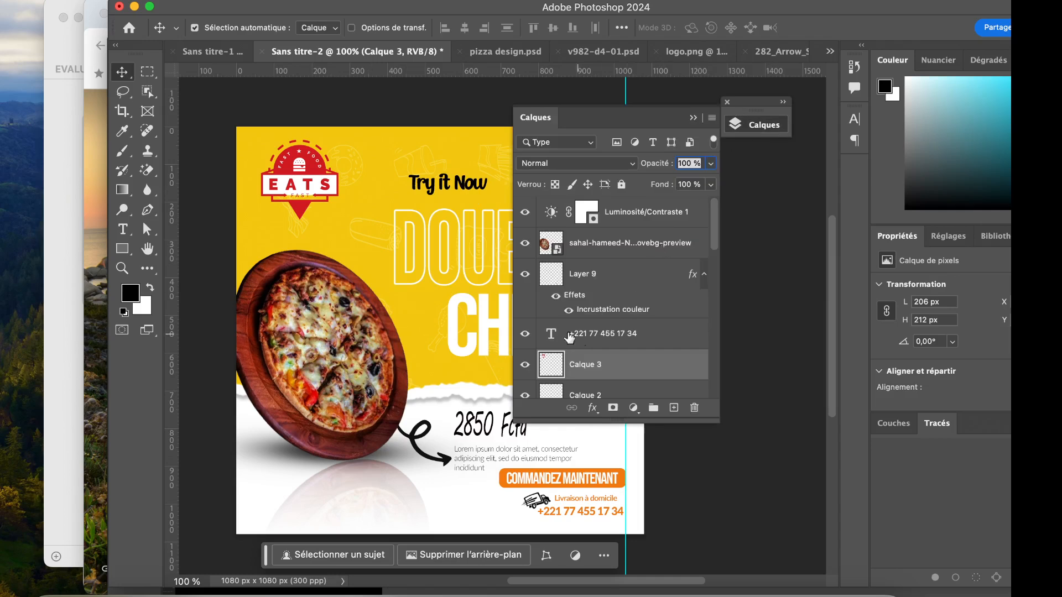
left_click(525, 364)
left_click(674, 408)
left_click(753, 129)
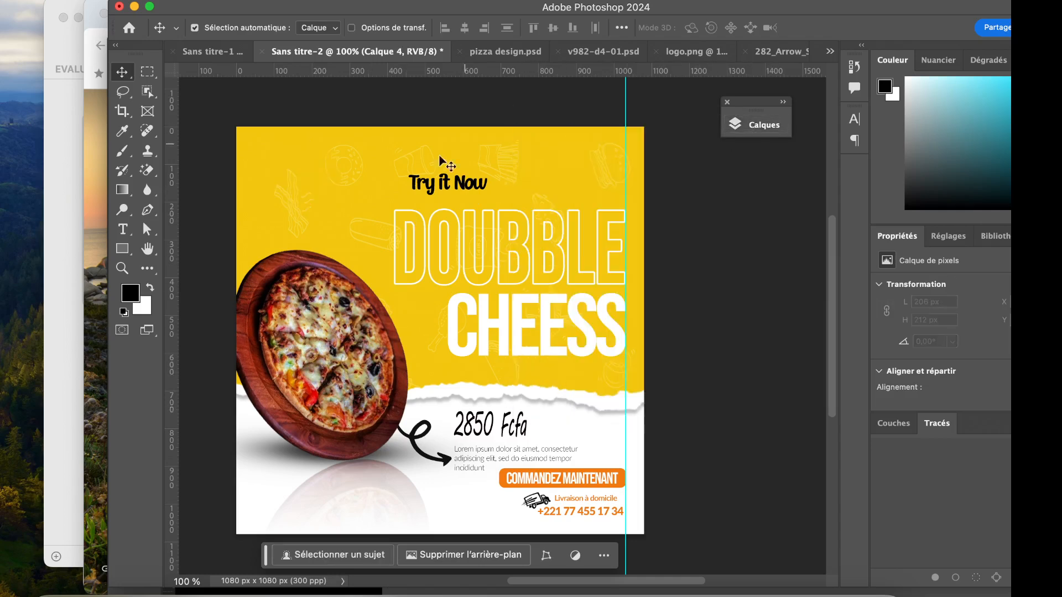
key("super+v")
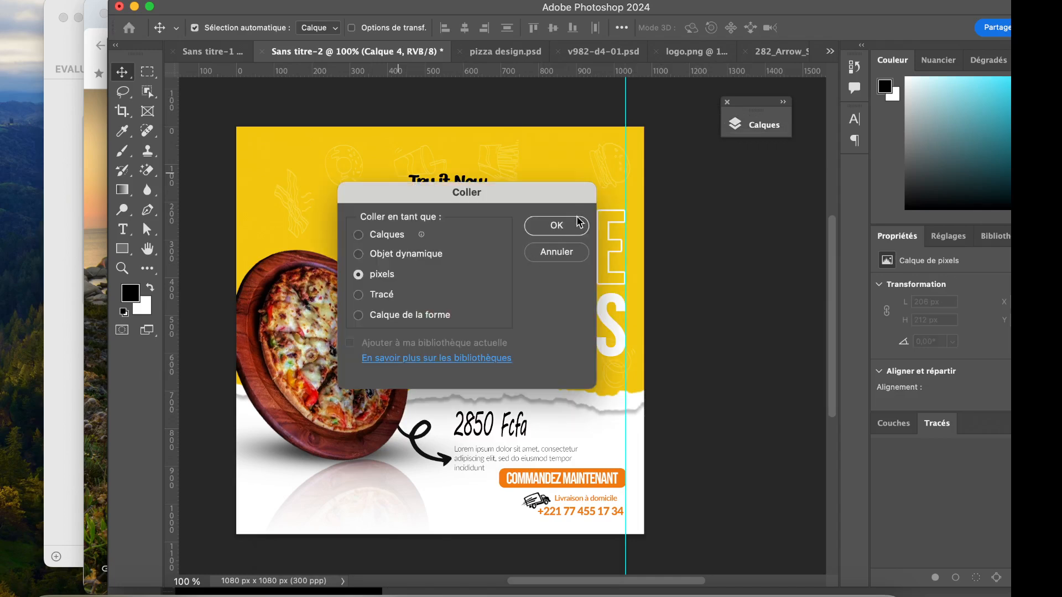
left_click(556, 225)
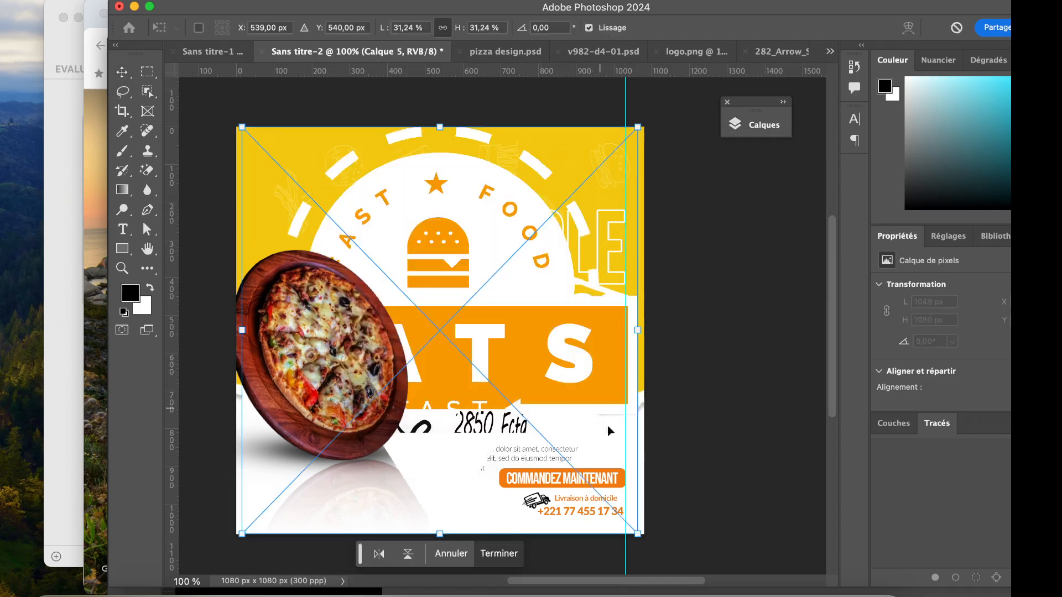
left_click_drag(456, 35, 427, 36)
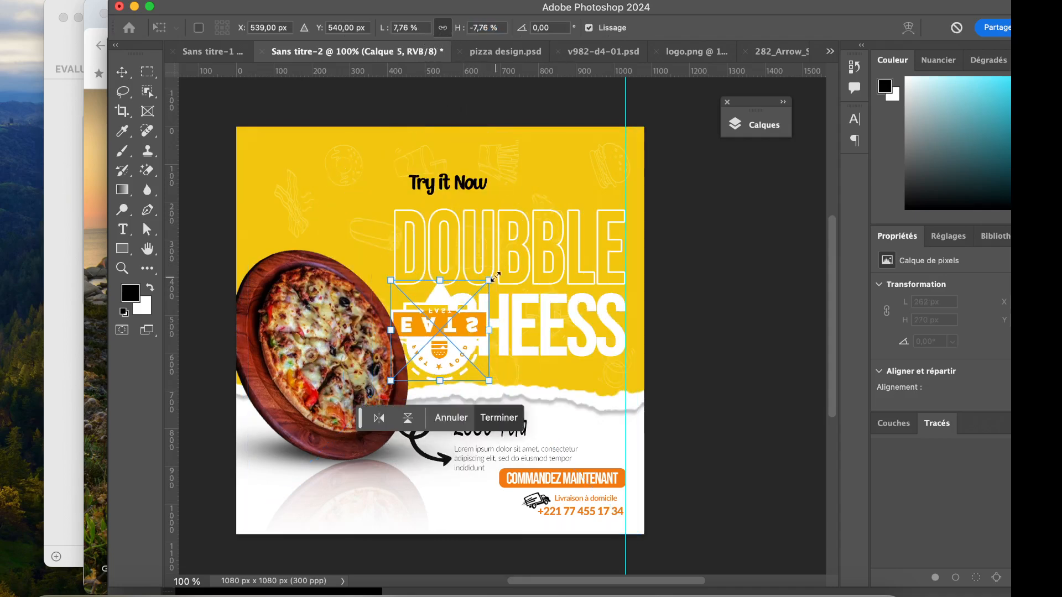
left_click(123, 72)
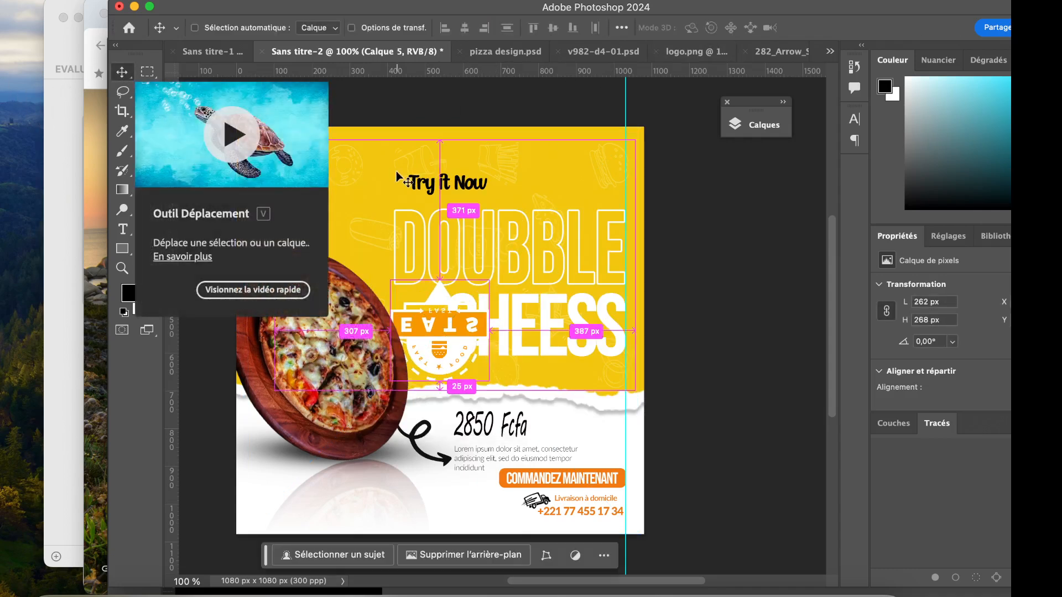
key("super+t")
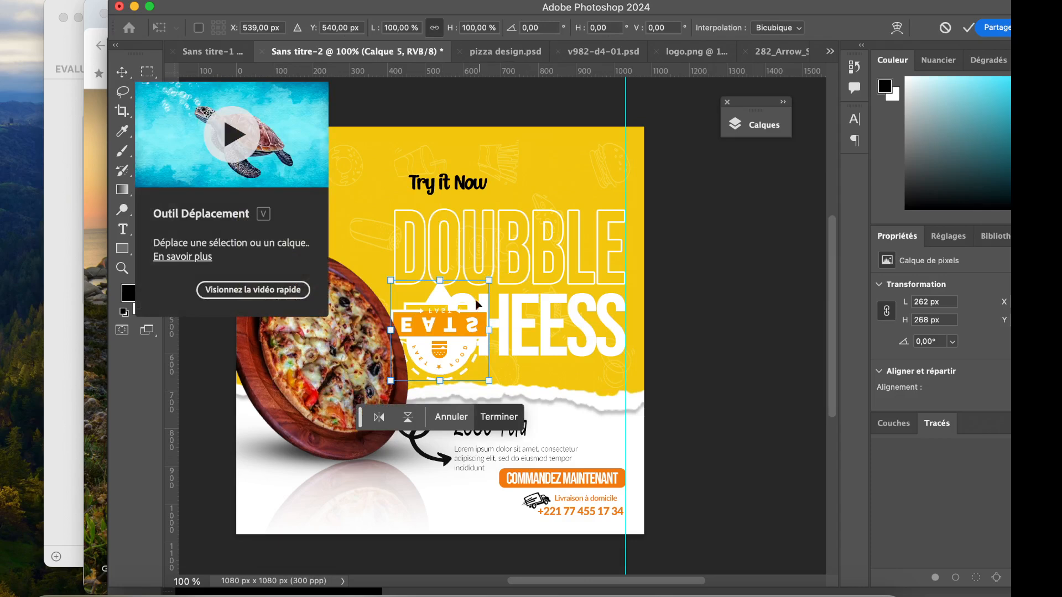
left_click_drag(460, 318, 369, 182)
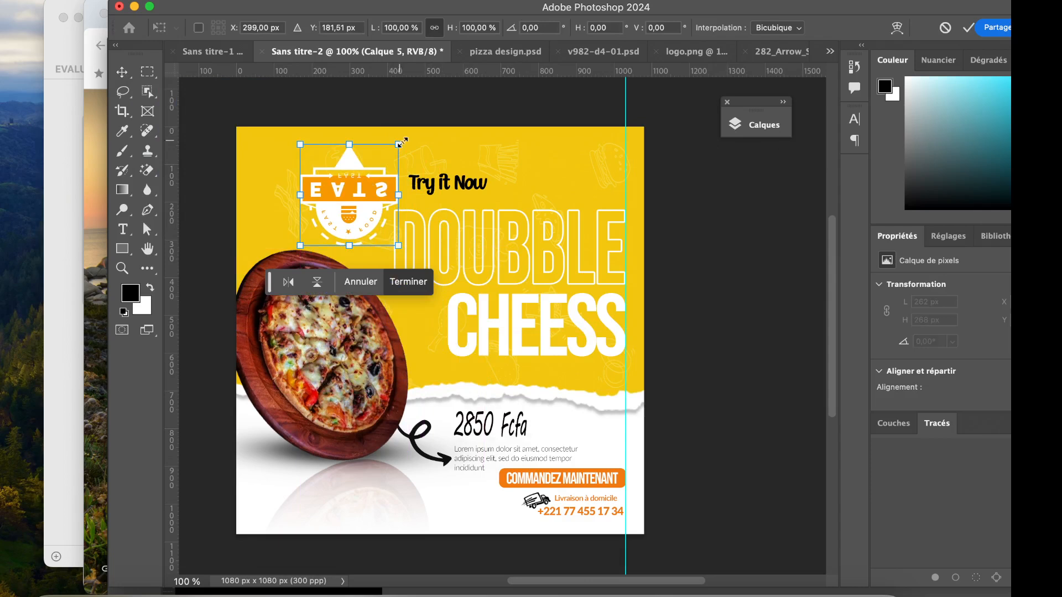
left_click_drag(409, 137, 296, 310)
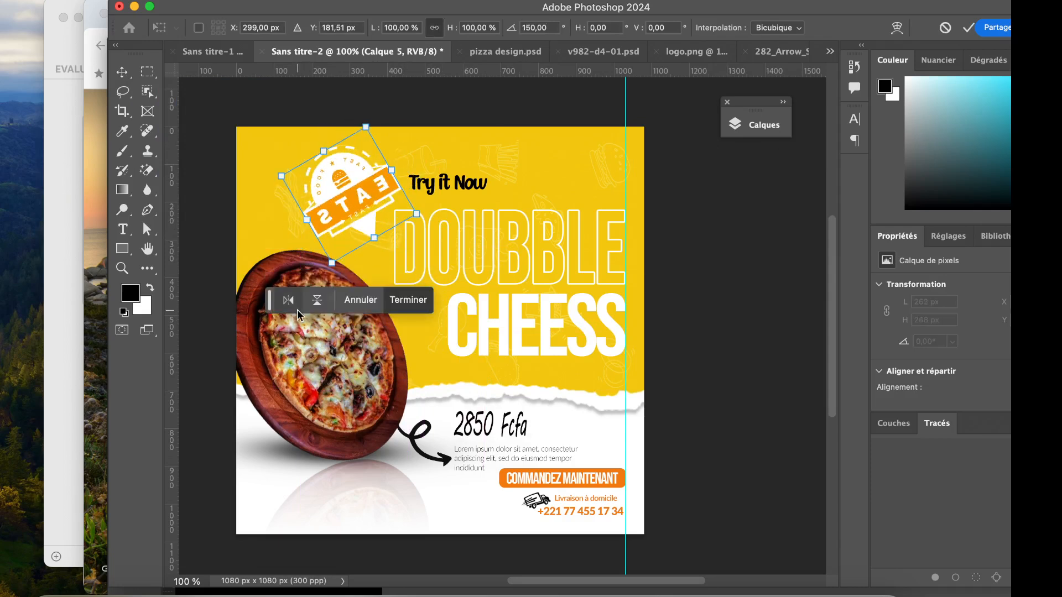
left_click(122, 73)
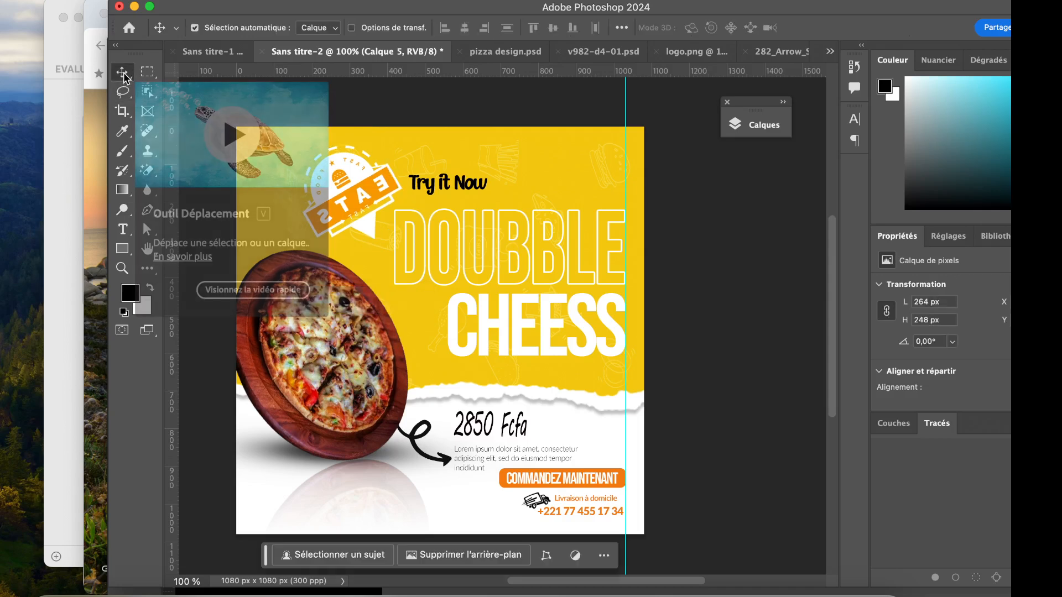
key("super+z")
key("super+z")
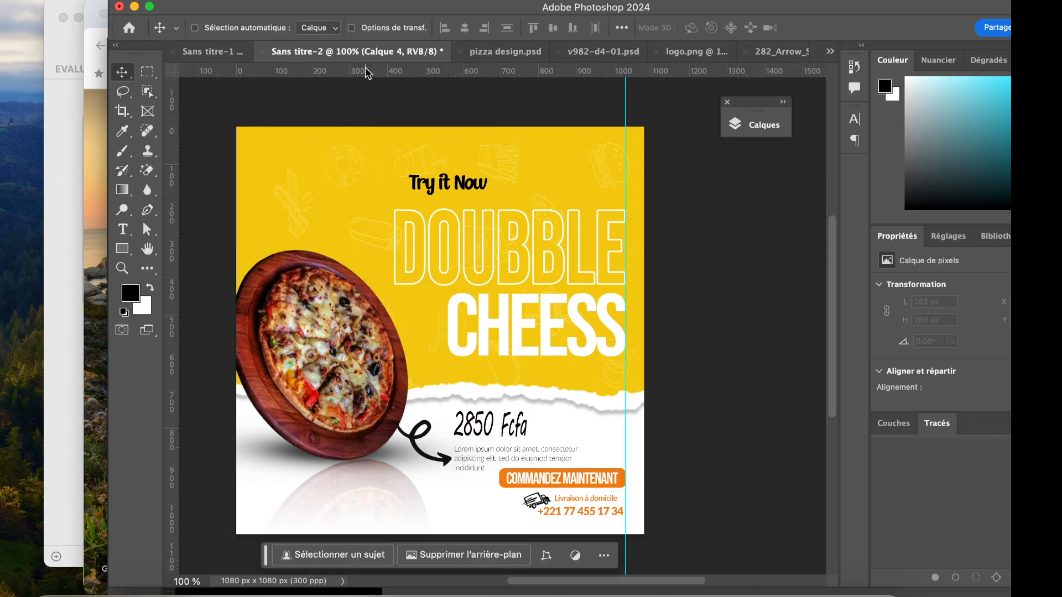
Paste the copied EATS logo as pixels, scale it to about 210 x 216 px and place it in the design's upper-left corner above the pizza
key("super+v")
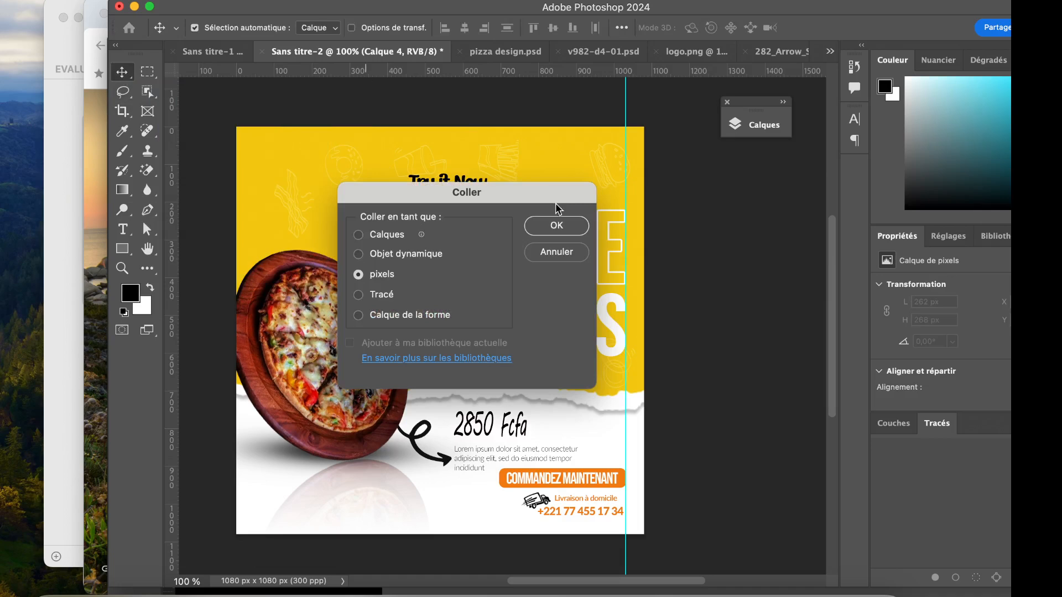
left_click(556, 225)
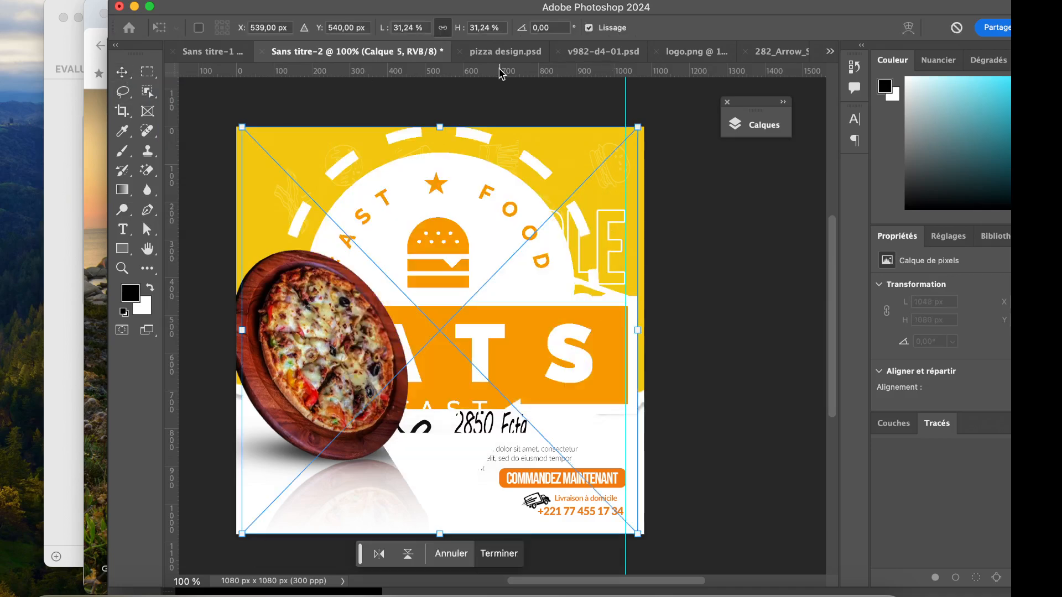
left_click_drag(459, 32, 442, 32)
key("Return")
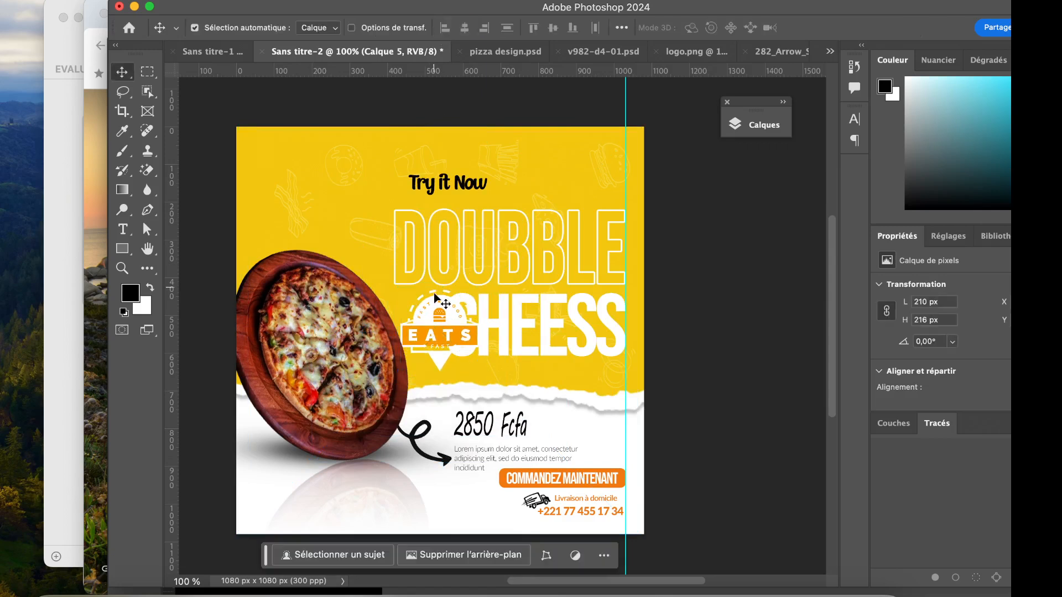
left_click_drag(437, 339, 303, 192)
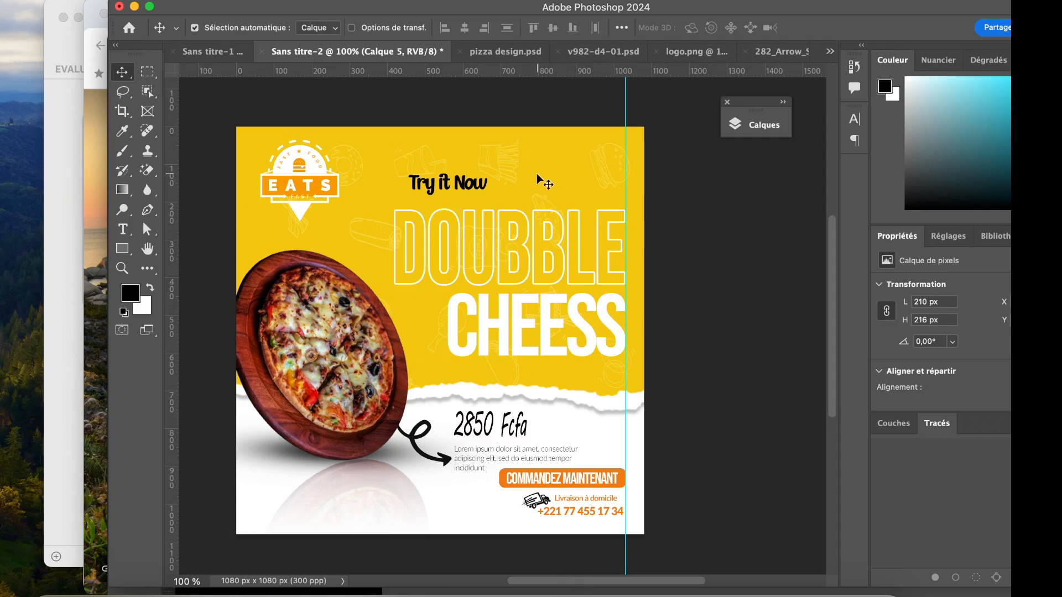
Hide the red EATS logo in pizza design.psd
left_click(485, 53)
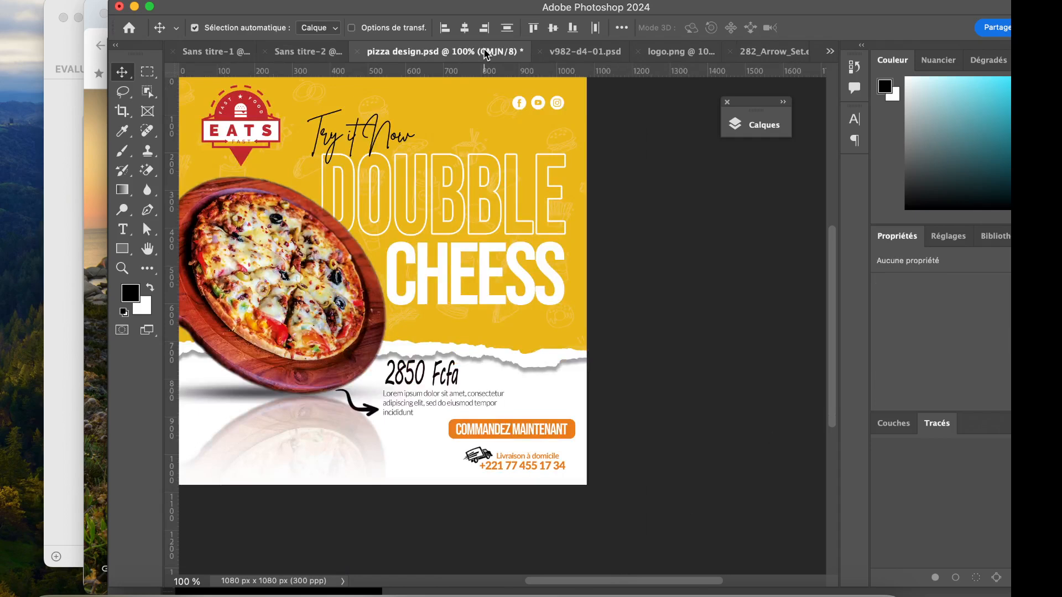
left_click(741, 125)
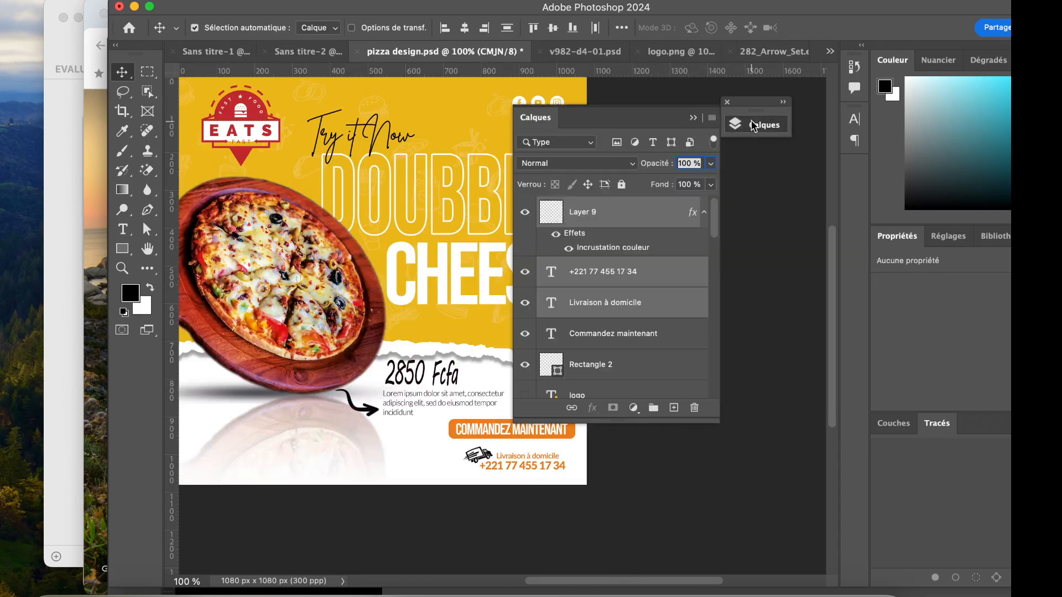
left_click(249, 108)
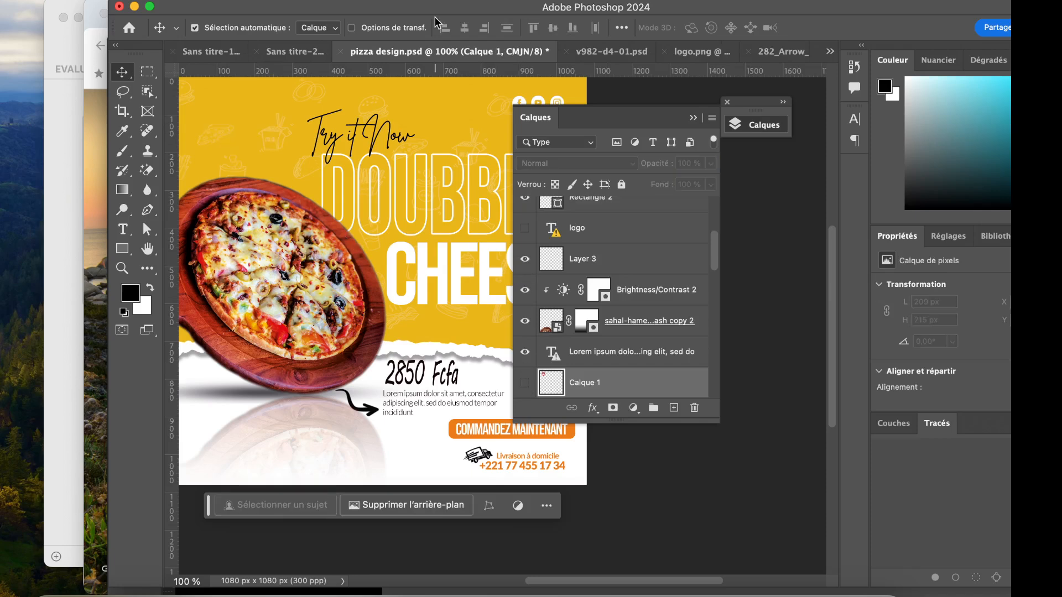
Copy the white-and-orange EATS logo from Sans titre-2 into pizza design.psd and place it in the design's upper-left corner above the pizza
left_click(283, 52)
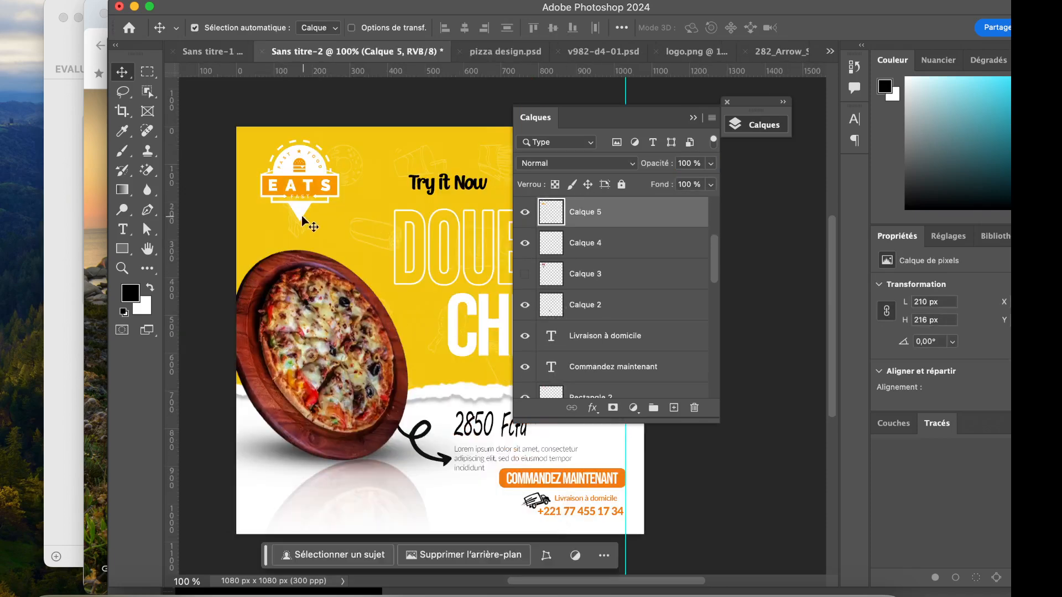
left_click_drag(296, 181, 480, 54)
left_click_drag(310, 181, 234, 149)
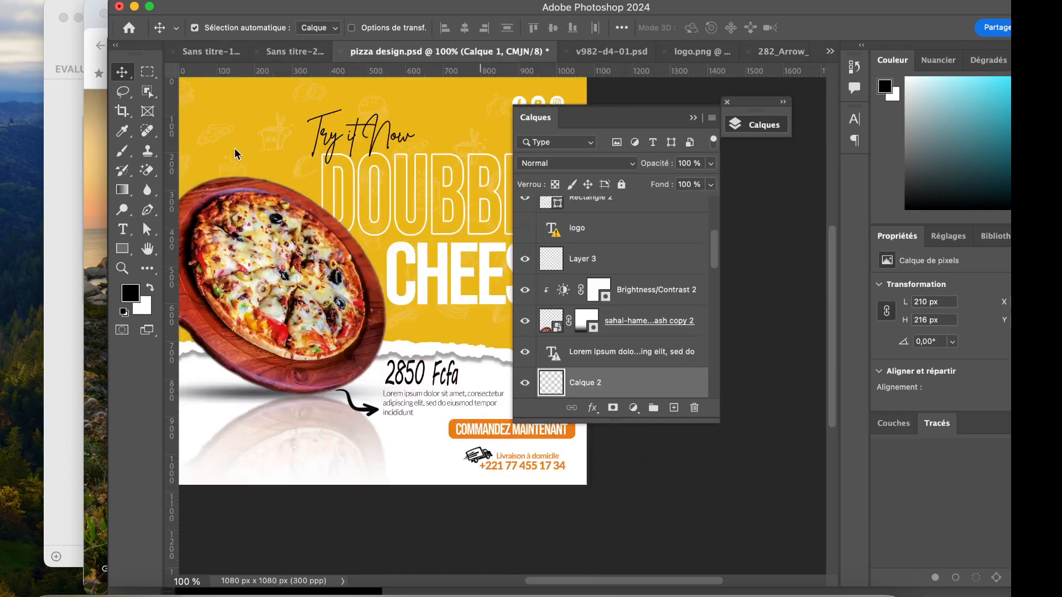
scroll(236, 150, "left", 4)
scroll(235, 151, "up", 3)
left_click_drag(374, 243, 390, 227)
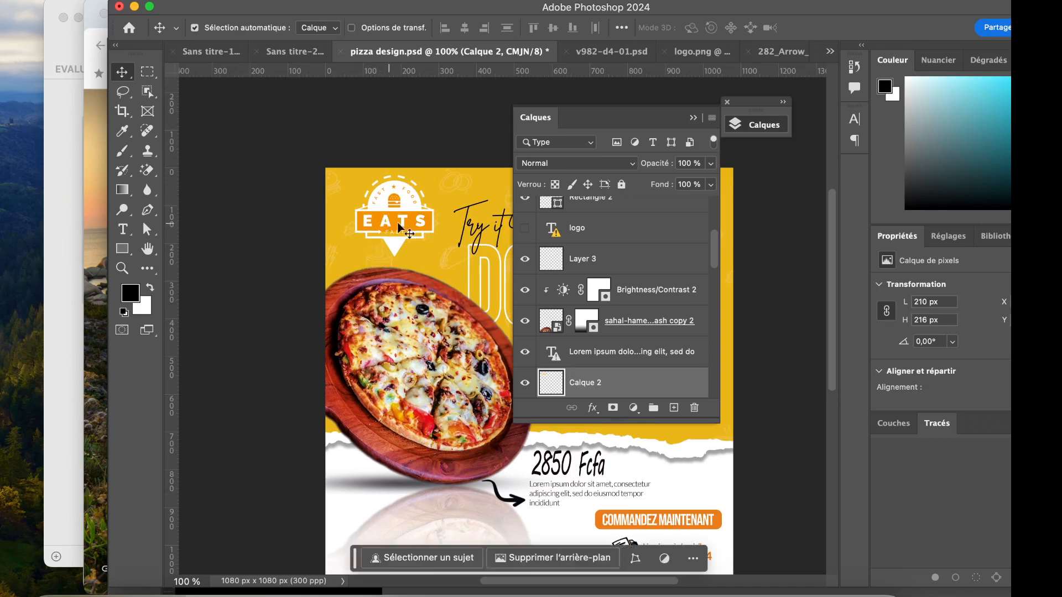
left_click(746, 126)
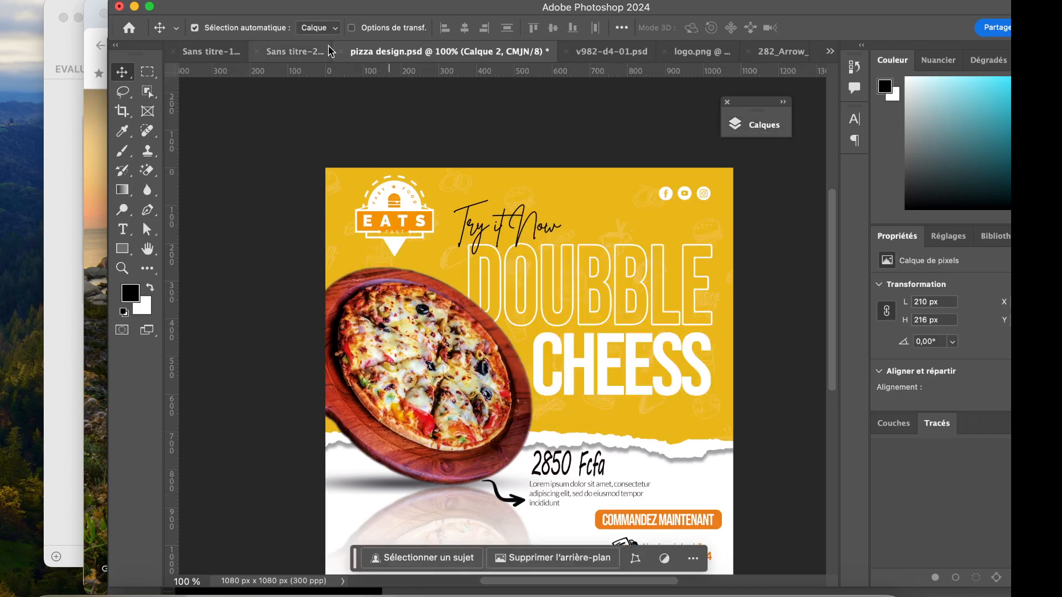
Compare the logo's look in Sans titre-2 and pizza design.psd, and close the logo.png document
left_click(286, 53)
scroll(475, 288, "down", 3)
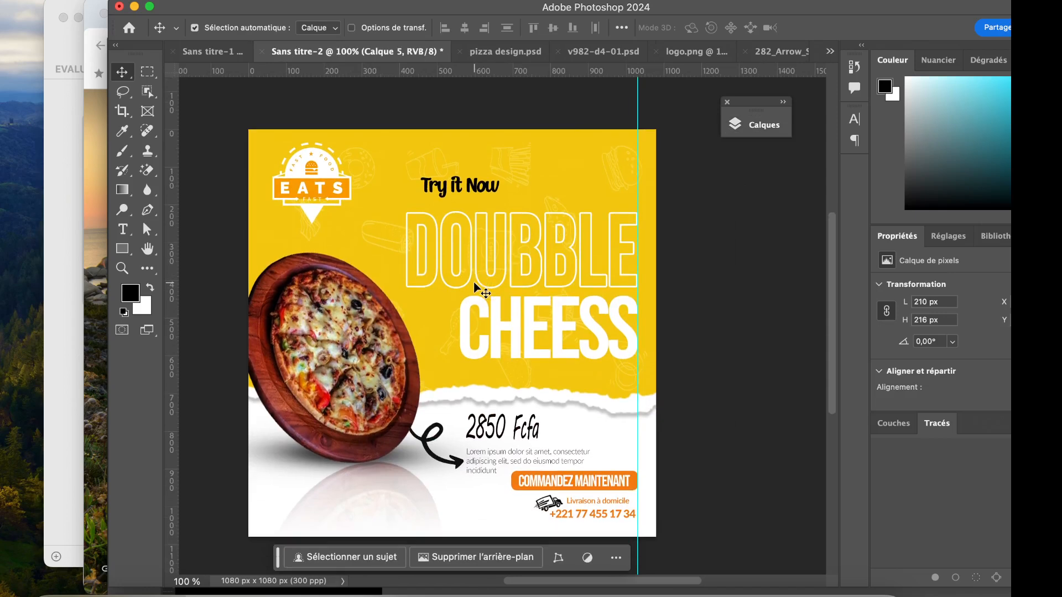
left_click(493, 54)
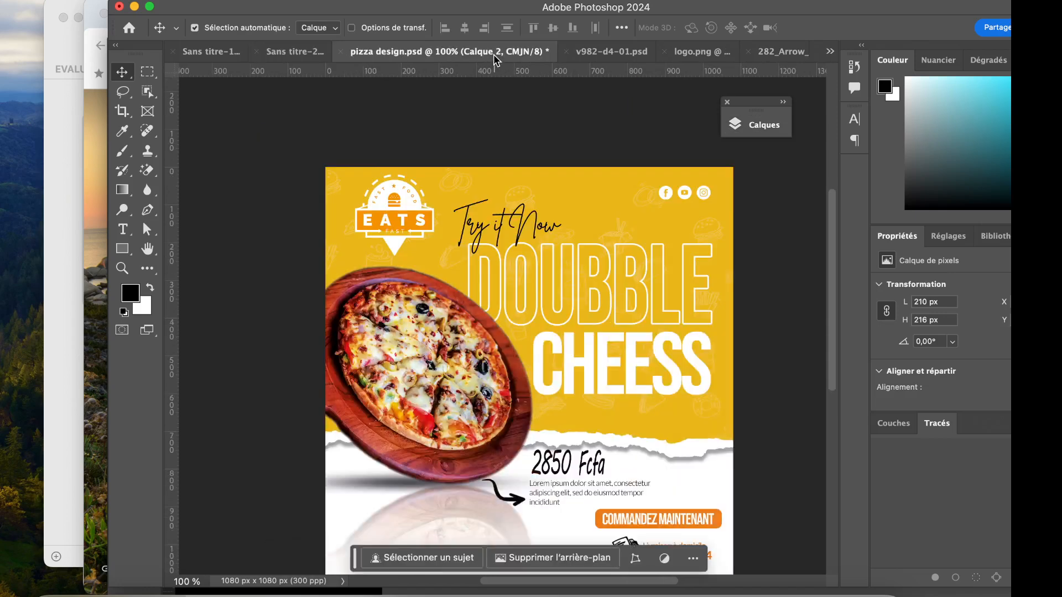
left_click(696, 58)
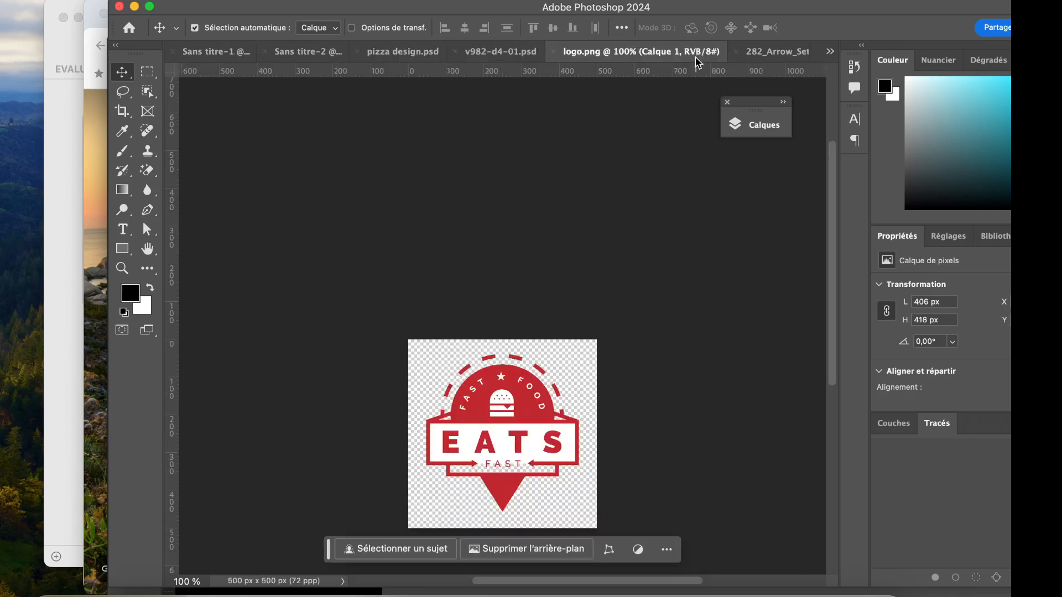
left_click(554, 52)
Copy the Facebook icon from v982-d4-01.psd into Sans titre-2
left_click(658, 55)
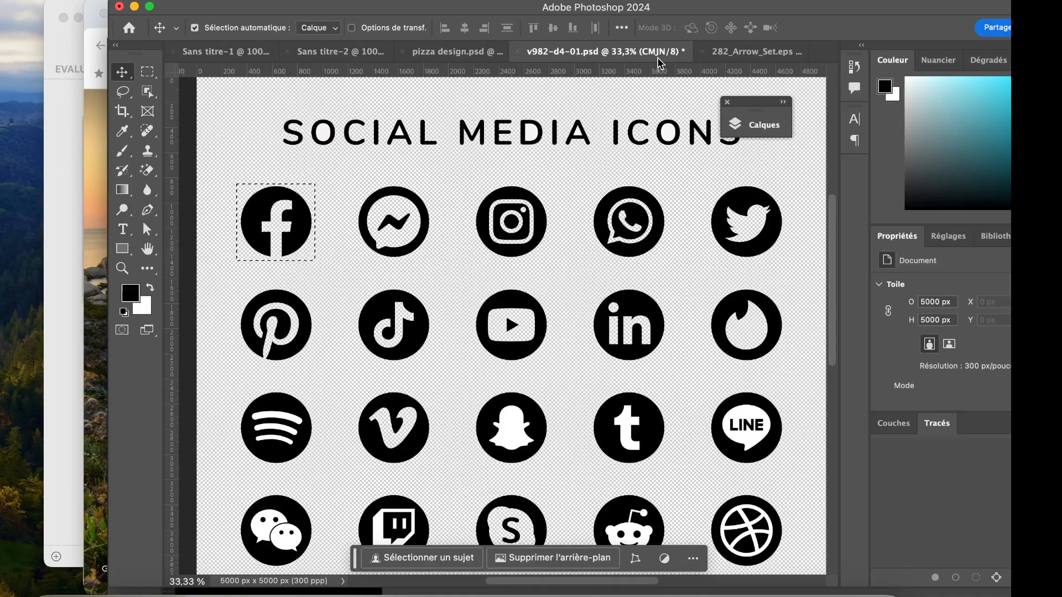
scroll(351, 188, "left", 2)
scroll(351, 188, "down", 2)
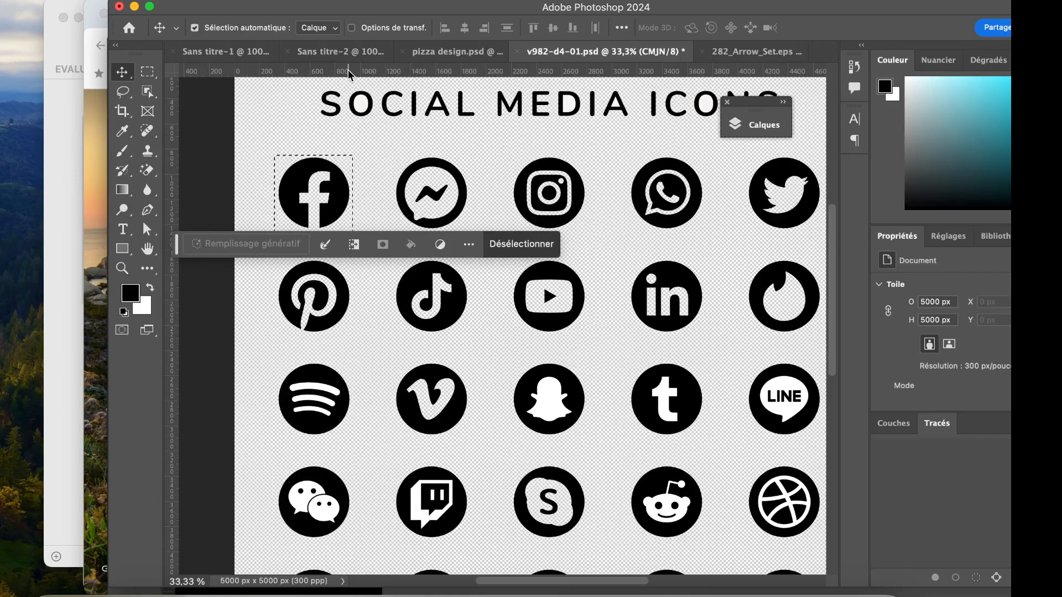
left_click(338, 52)
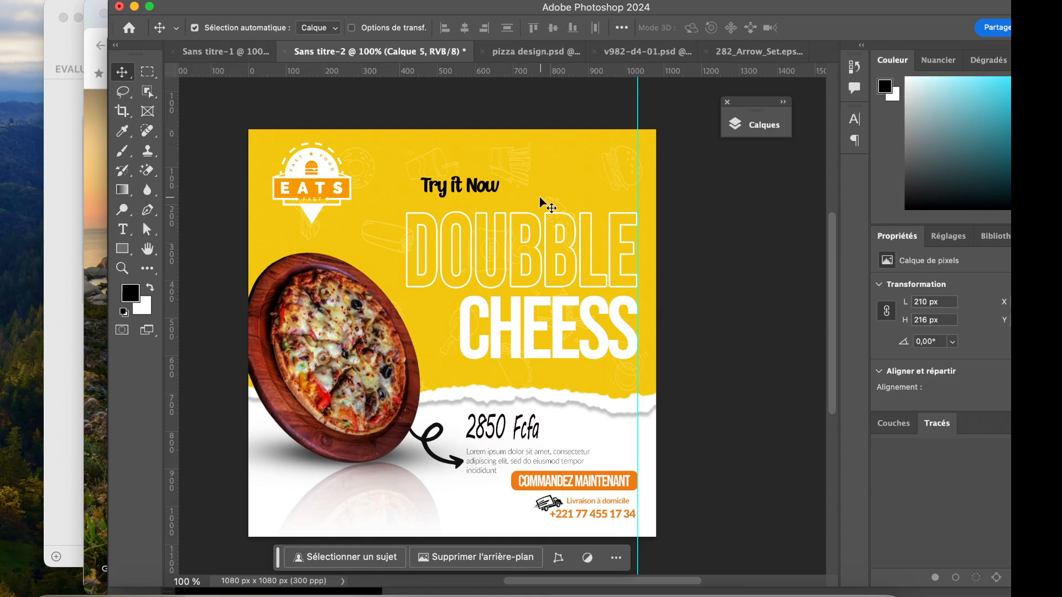
key("super+v")
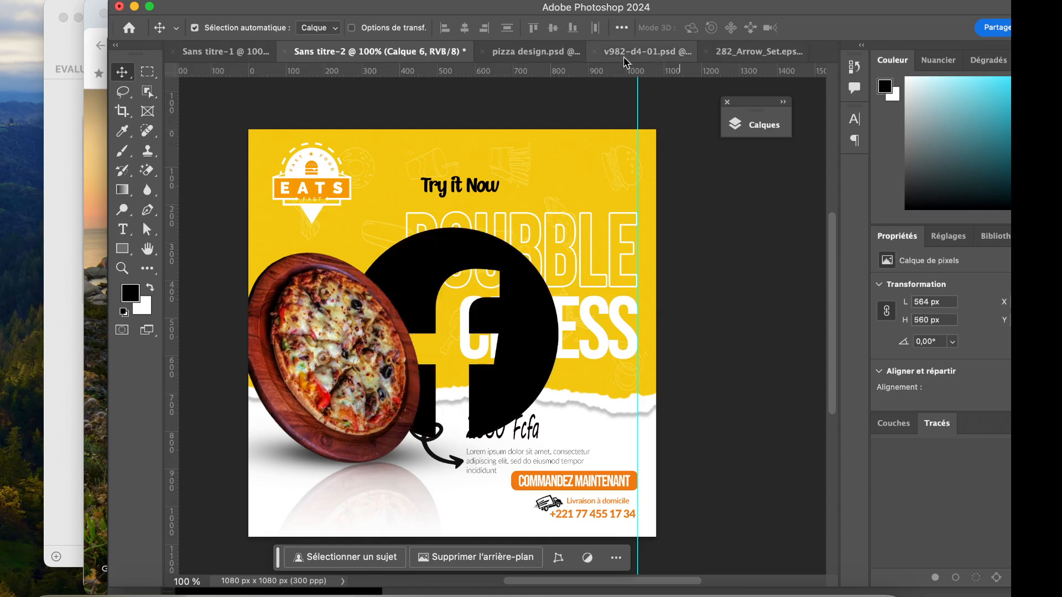
Close the 282_Arrow_Set.eps document
left_click(714, 54)
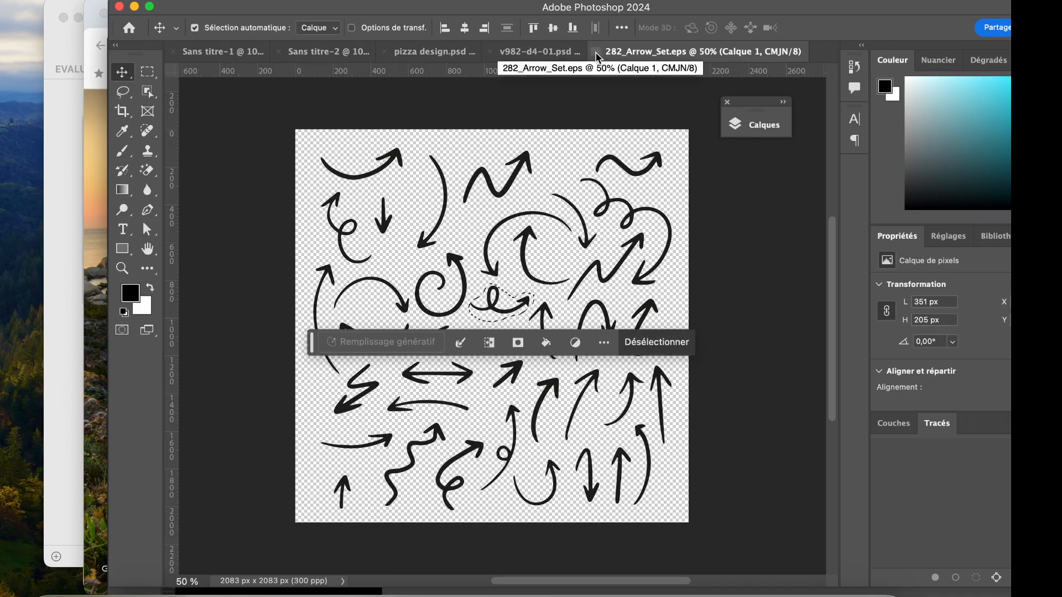
left_click(596, 53)
left_click(463, 259)
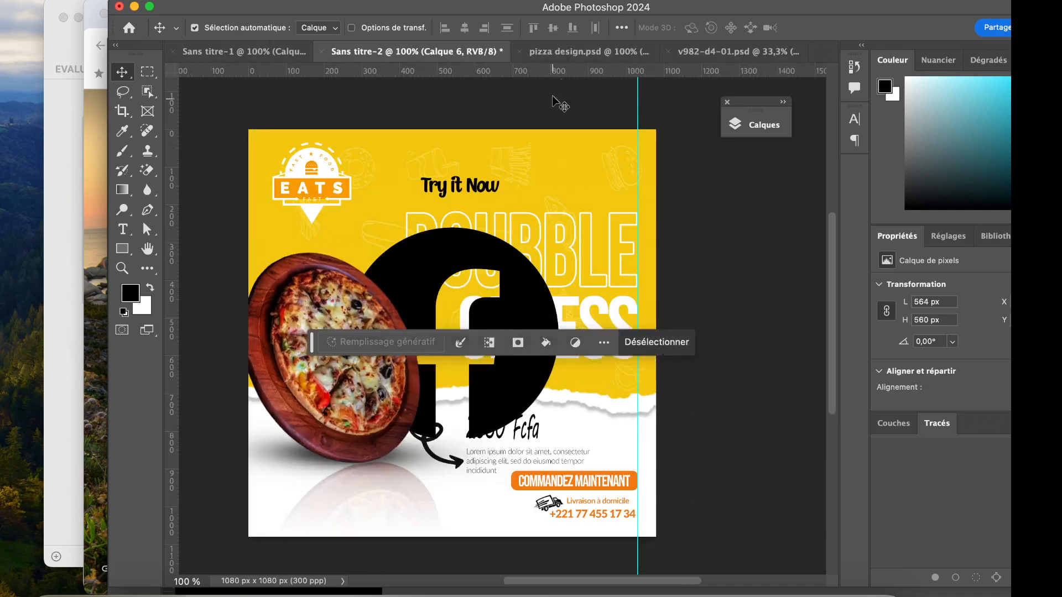
Copy the YouTube icon from v982-d4-01.psd into Sans titre-2
left_click(572, 55)
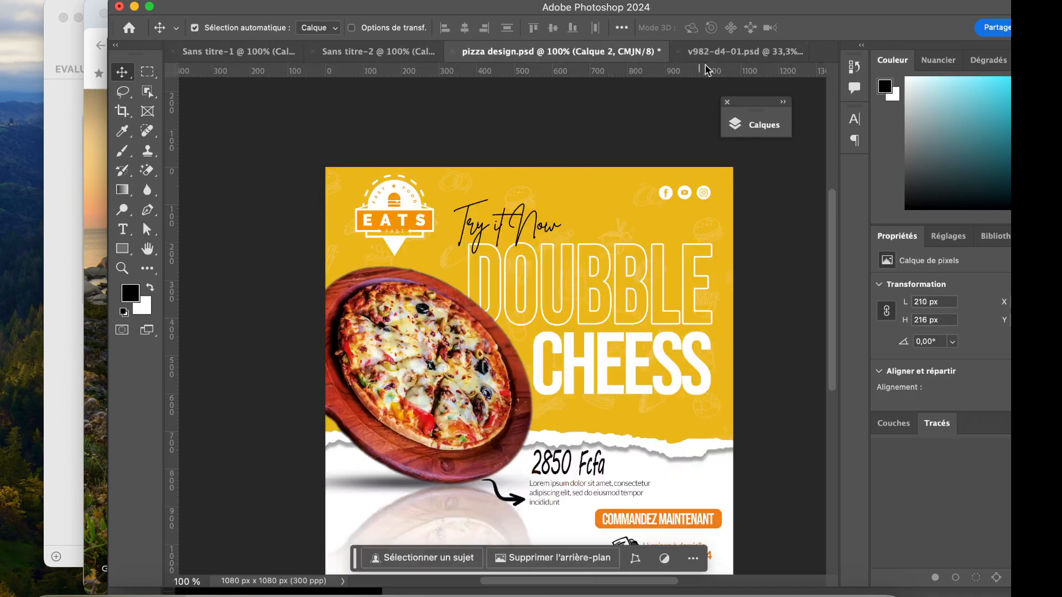
left_click(735, 52)
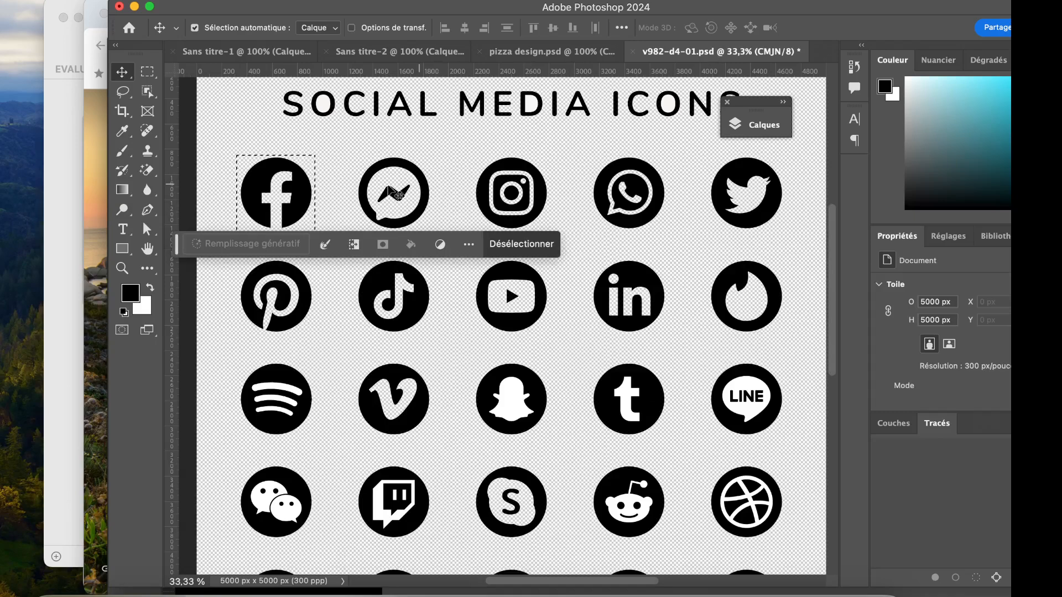
left_click(147, 73)
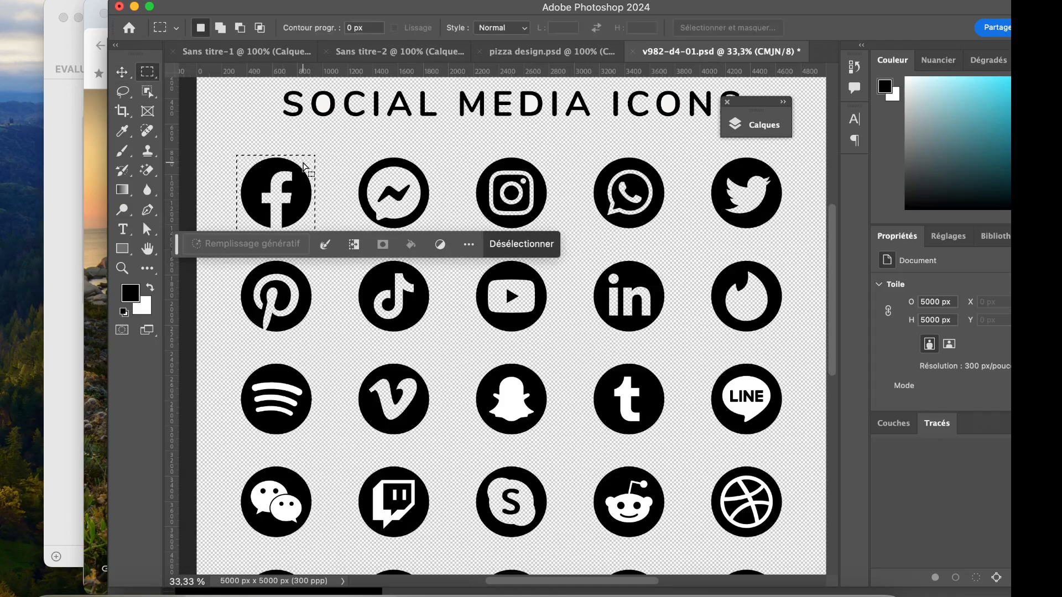
left_click_drag(316, 173, 553, 276)
left_click(262, 52)
left_click(403, 53)
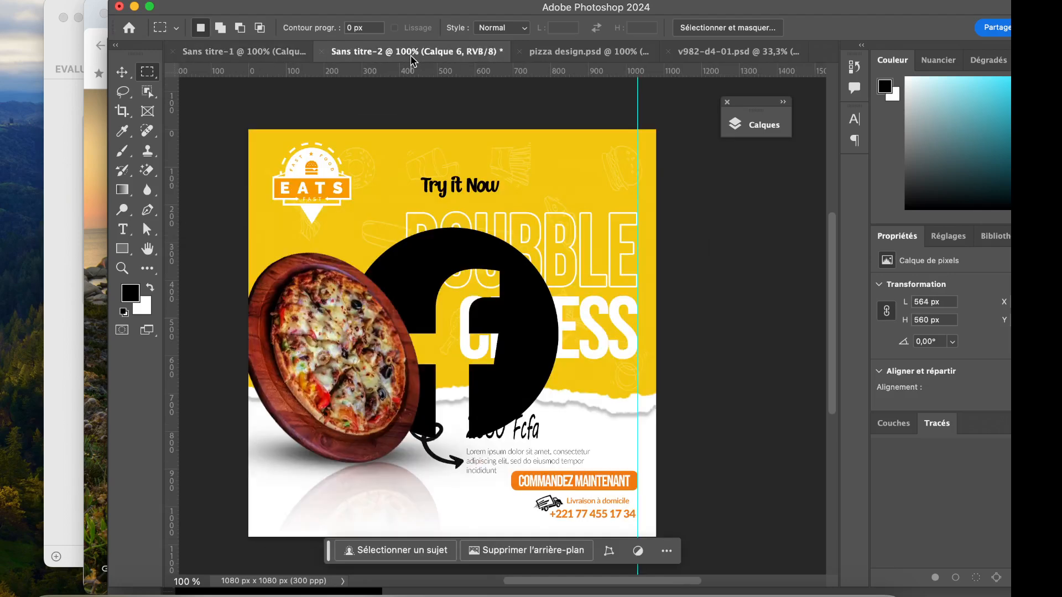
key("ctrl+v")
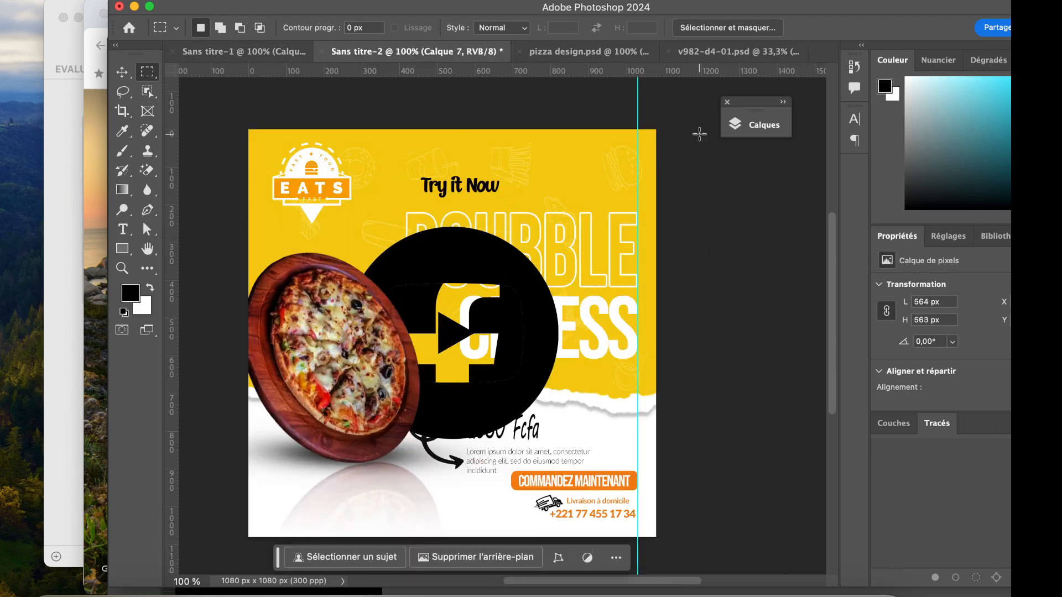
Copy the Instagram icon from v982-d4-01.psd into Sans titre-2
left_click(716, 51)
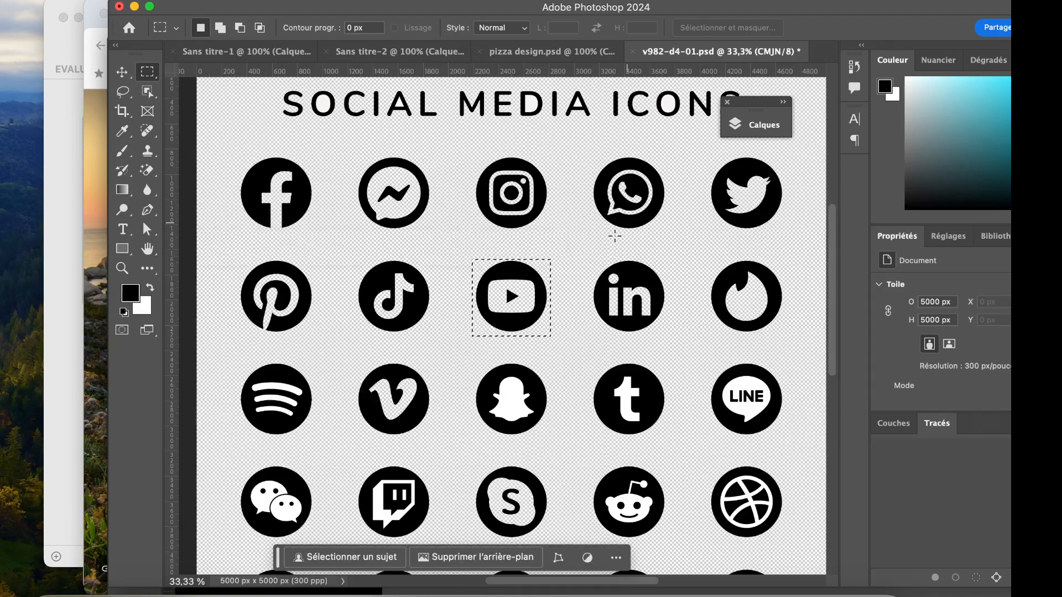
left_click_drag(549, 290, 553, 187)
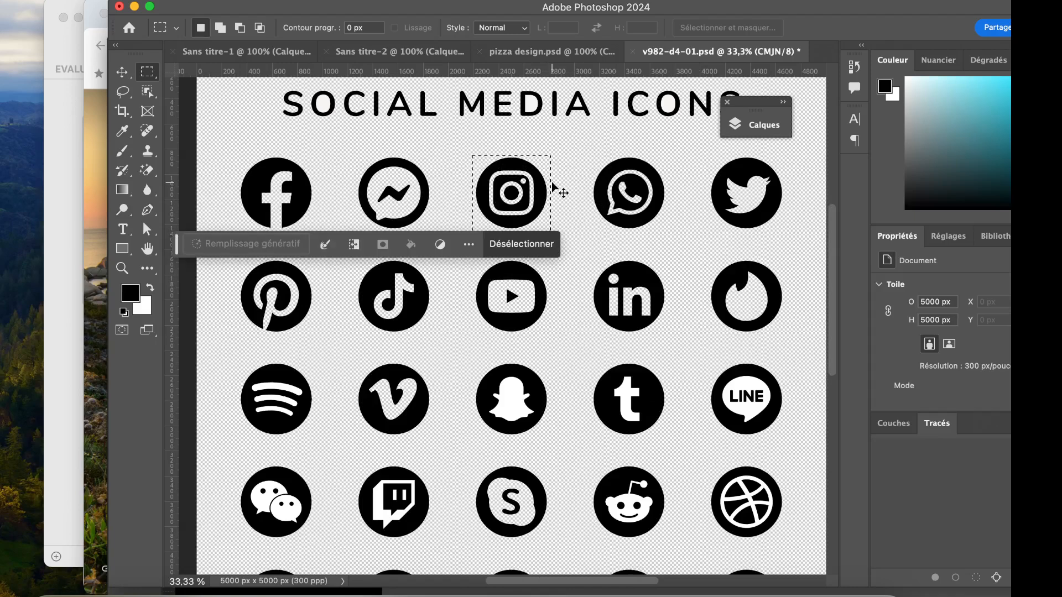
left_click(377, 53)
key("super+v")
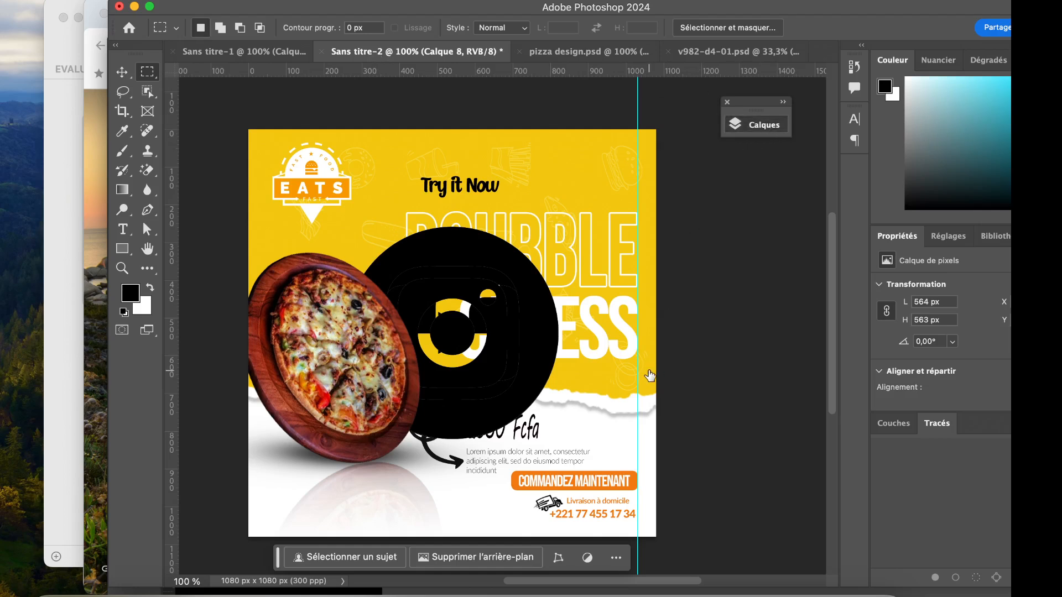
Scale the Facebook, YouTube and Instagram icons together to about 8.54 % and place them above the DOUBBLE headline in the design's upper-right area
key("F7")
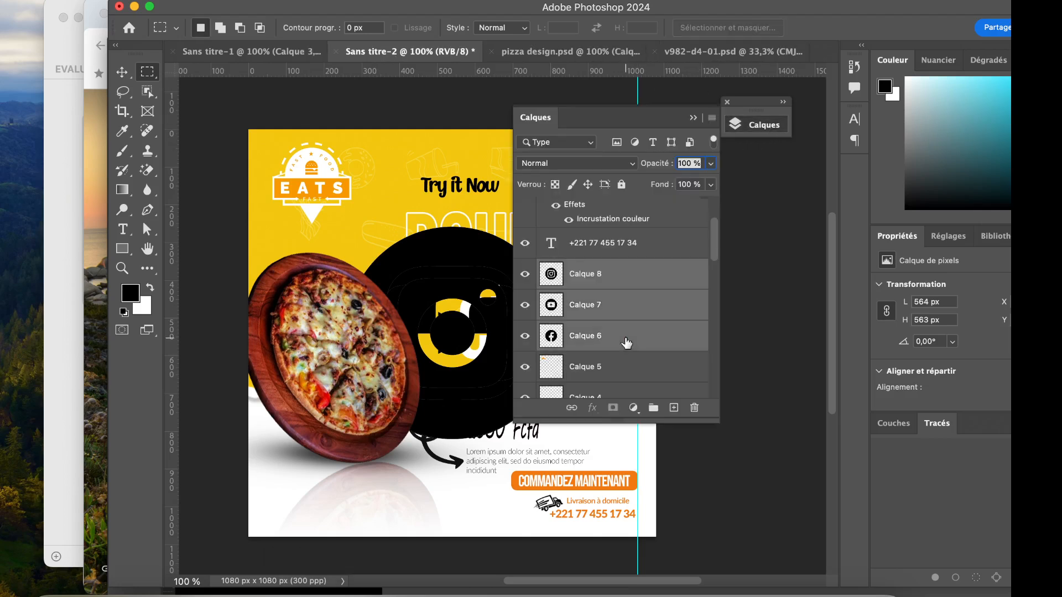
key("super+t")
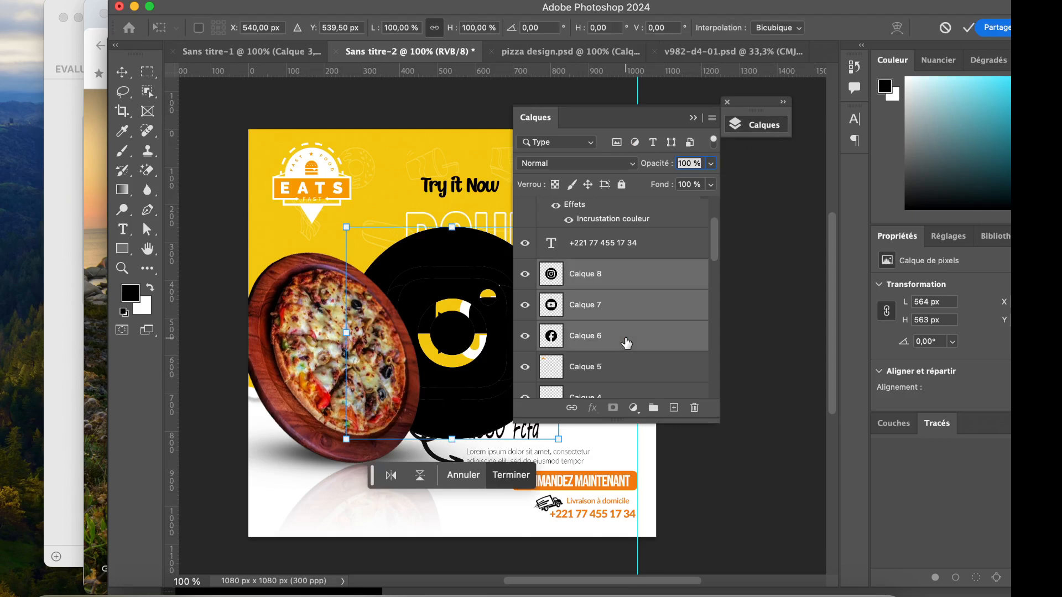
left_click(764, 127)
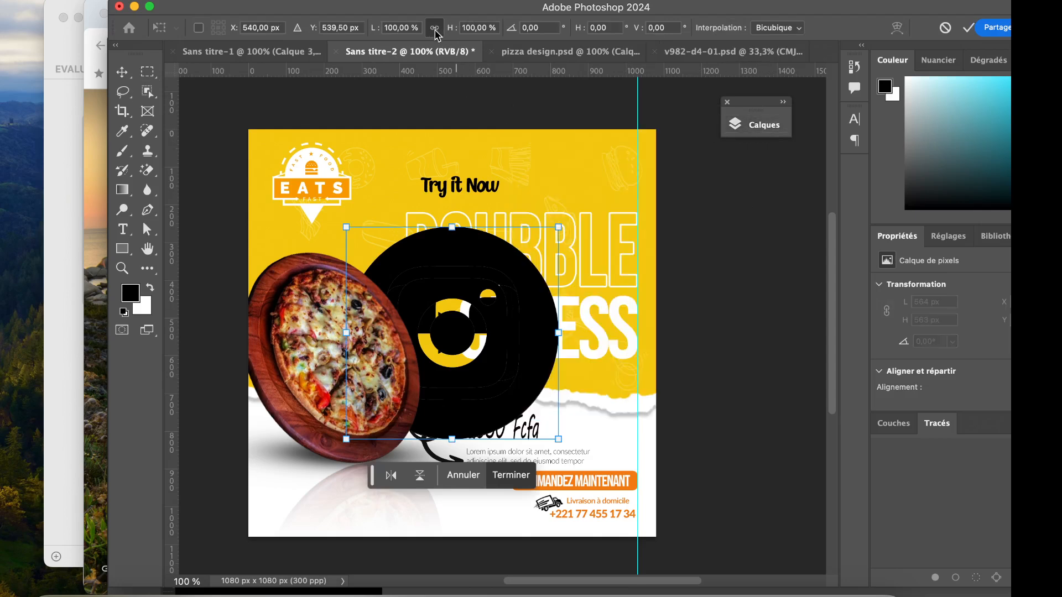
left_click_drag(450, 33, 423, 34)
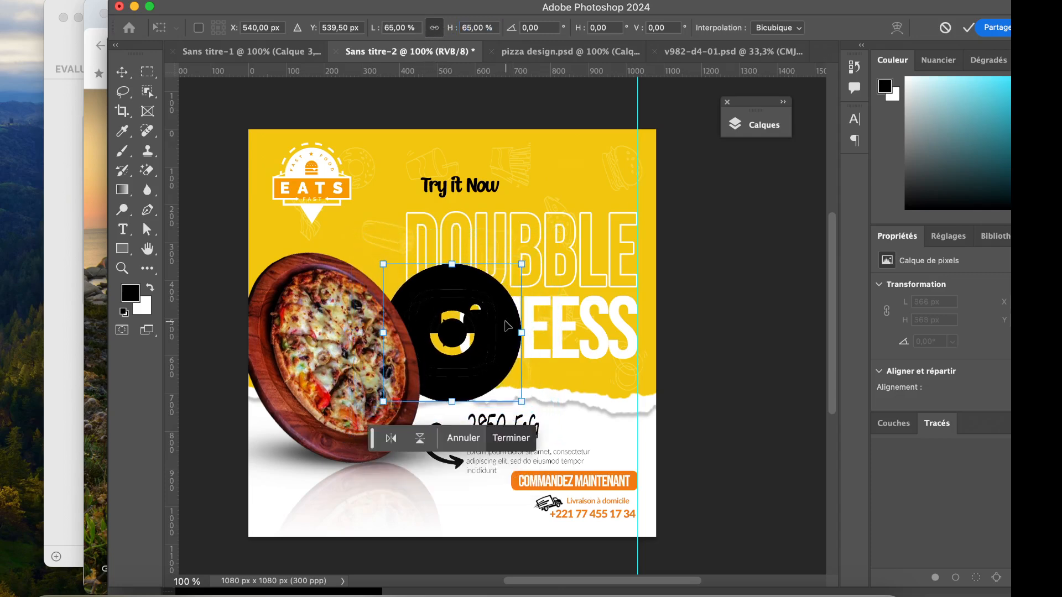
left_click_drag(520, 403, 529, 176)
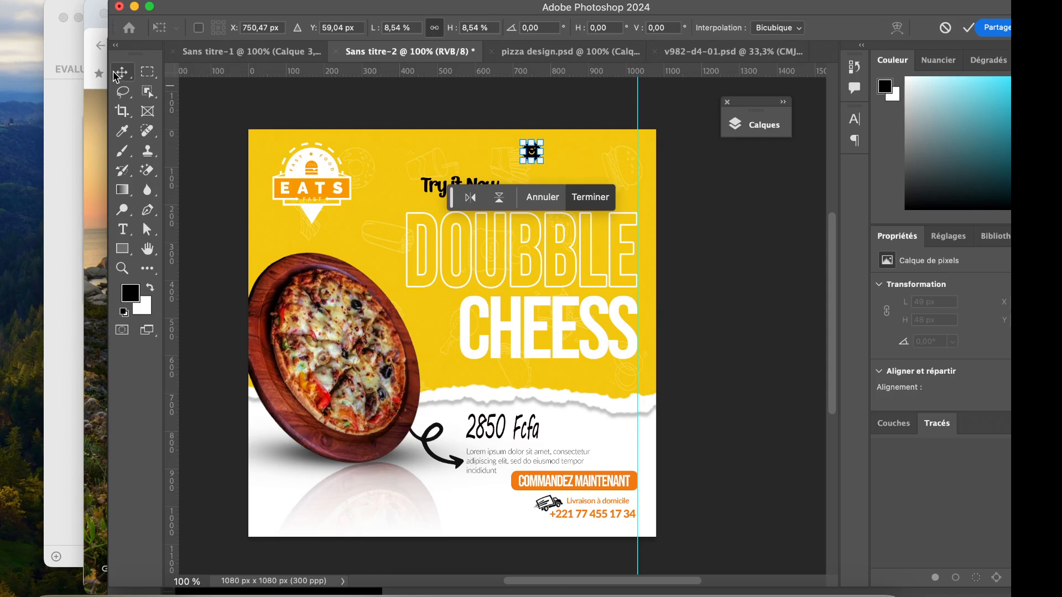
left_click(120, 73)
Give the Instagram icon's layer a white (#ffffff) Color Overlay in Normal mode at 100 % opacity
left_click(755, 125)
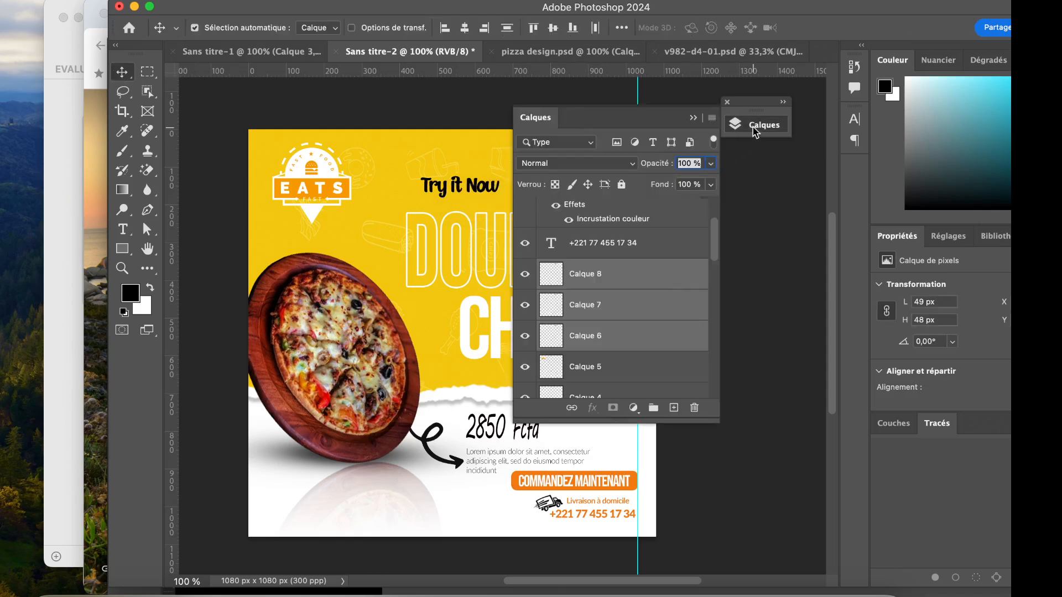
left_click(633, 282)
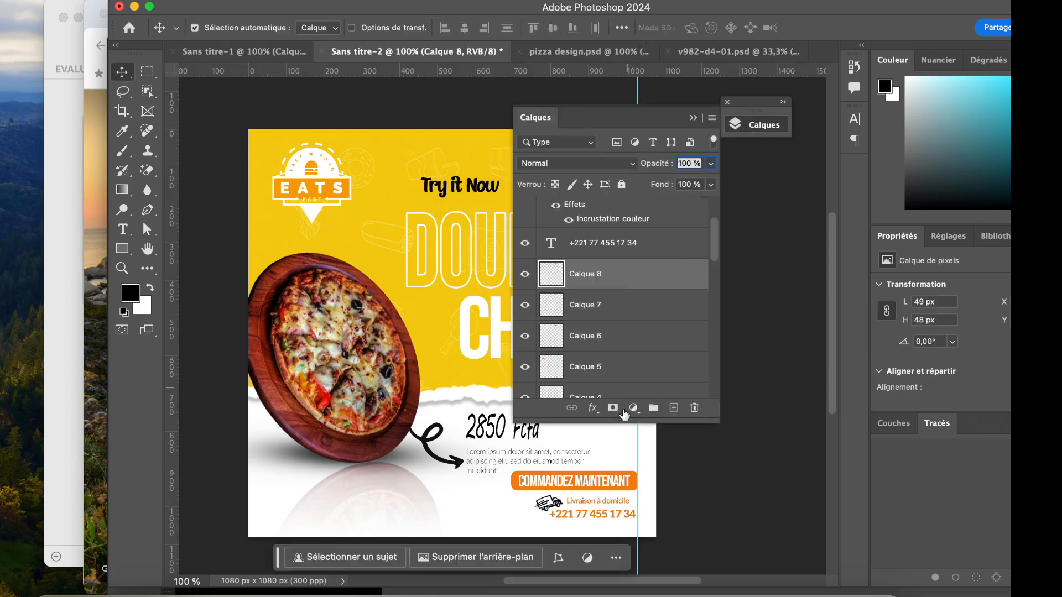
left_click(596, 411)
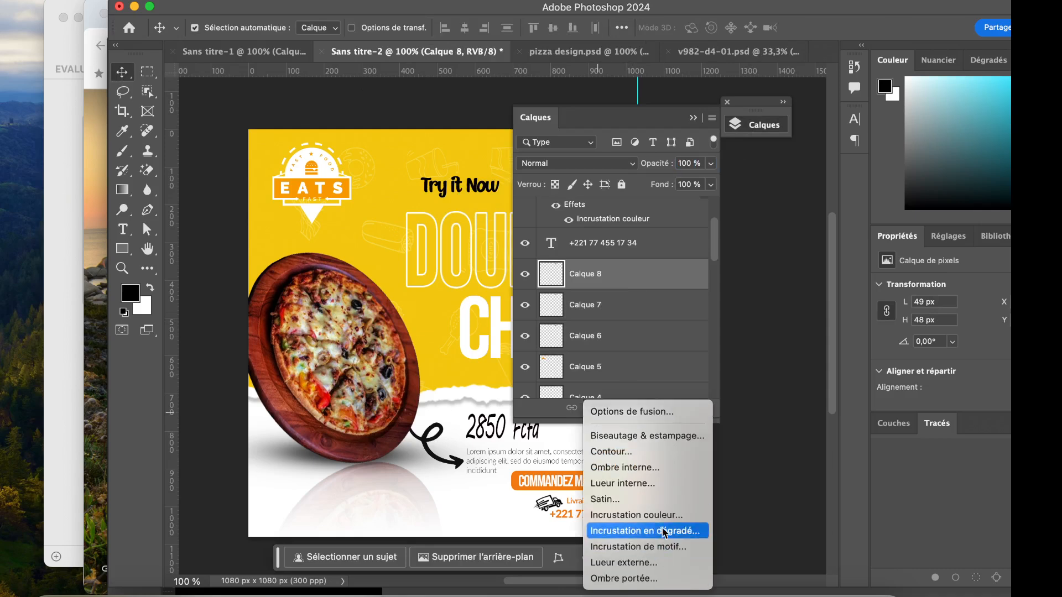
left_click(658, 516)
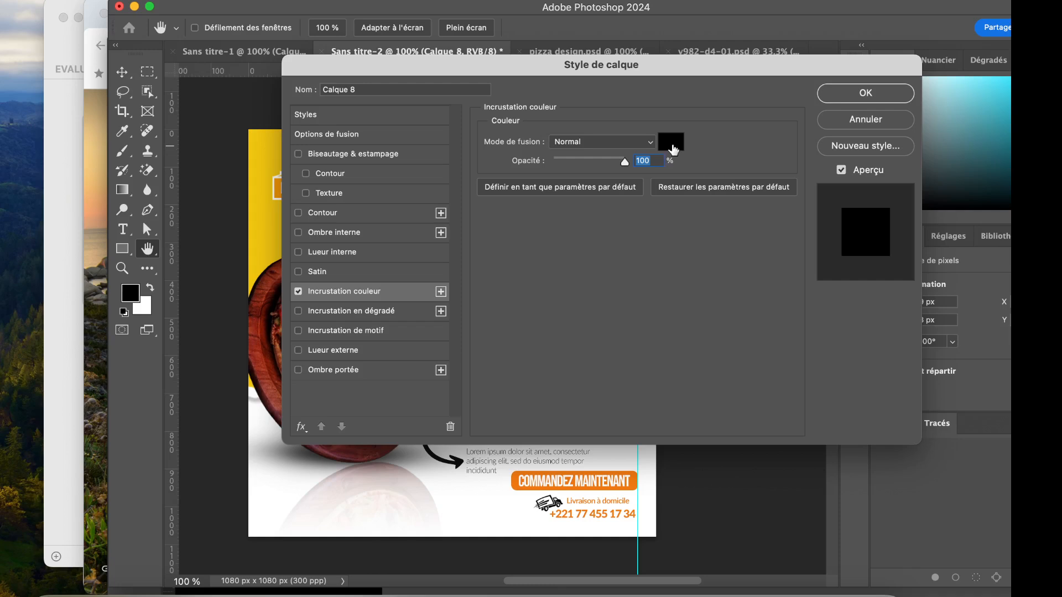
left_click(671, 141)
left_click(273, 496)
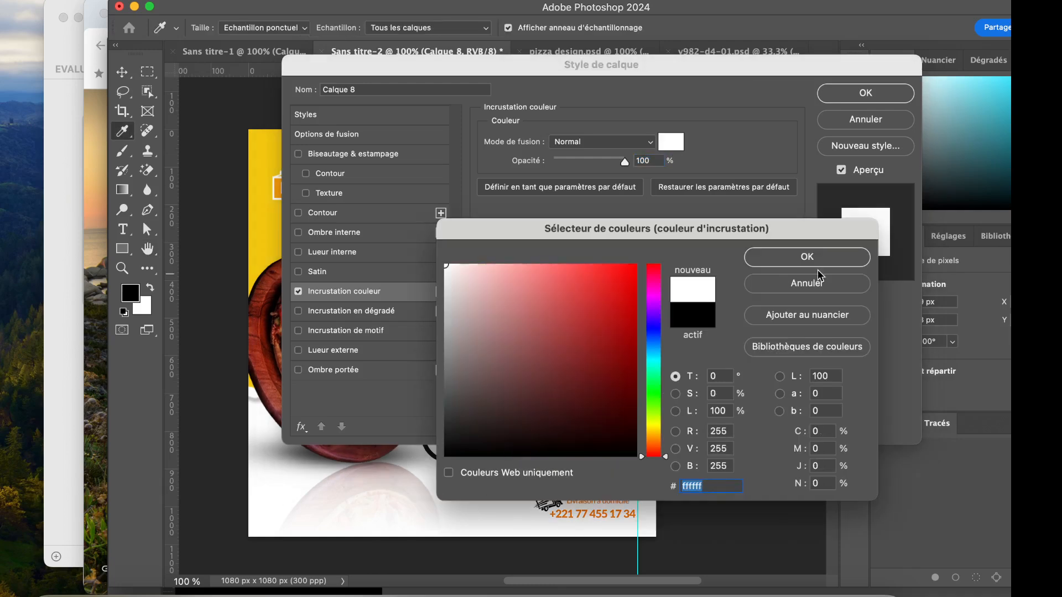
left_click(837, 258)
left_click(866, 92)
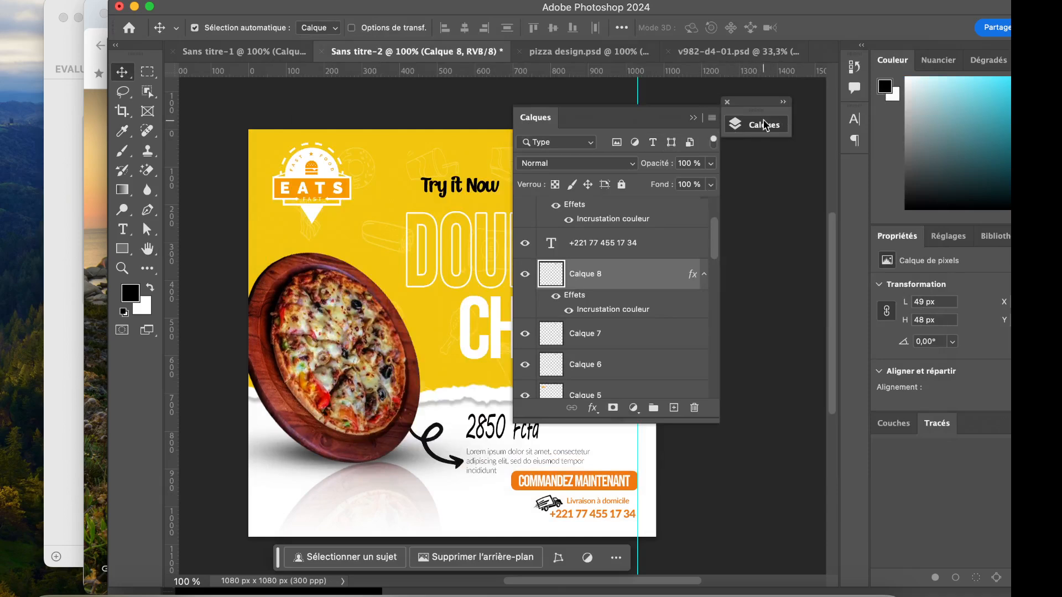
Spread the stacked icons into an even row above the headline, ordered Facebook, YouTube, Instagram
left_click(733, 133)
left_click_drag(533, 154, 561, 160)
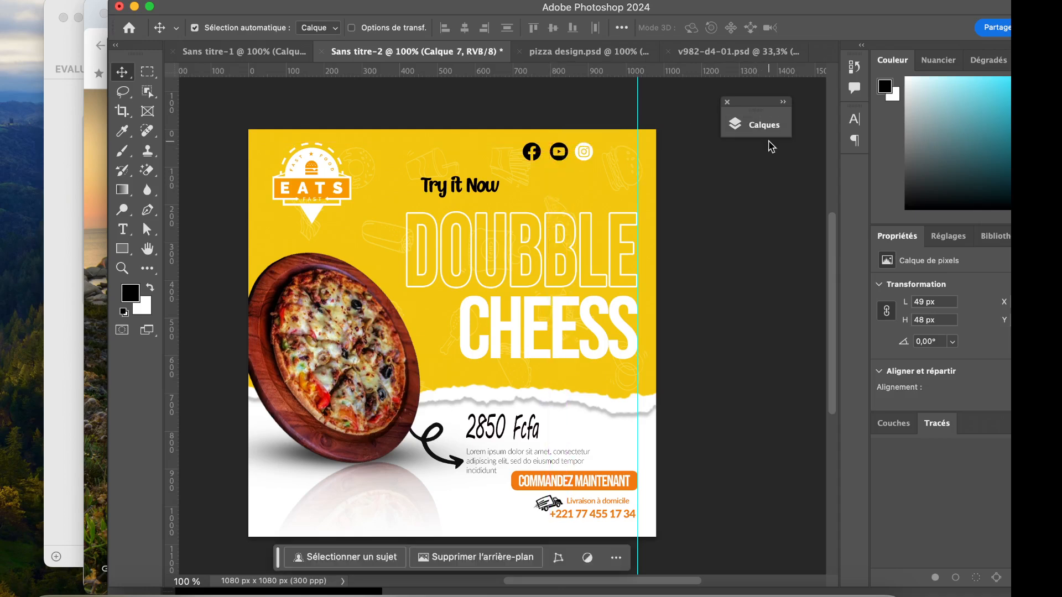
Identify the icon layers by toggling visibility and rename the Instagram icon's layer as insta
left_click(770, 126)
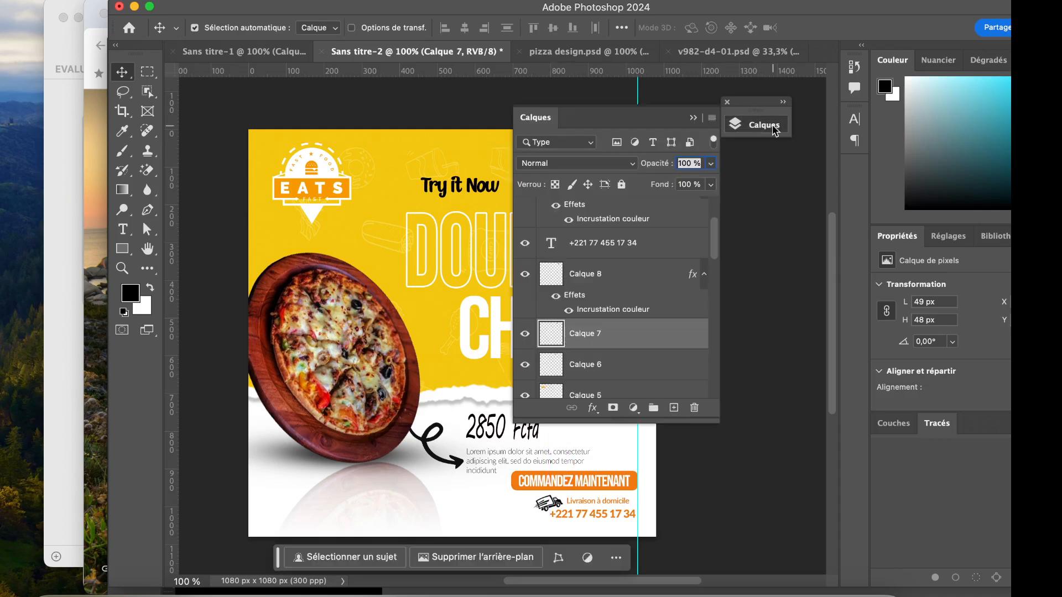
scroll(380, 381, "right", 5)
left_click(524, 336)
left_click(525, 339)
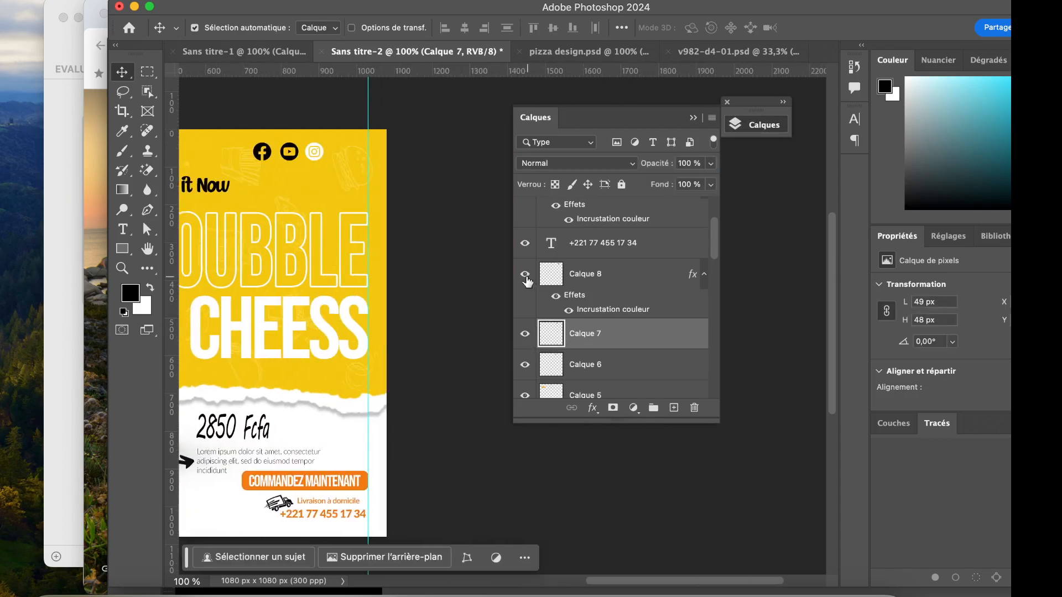
double_click(584, 272)
type("inst")
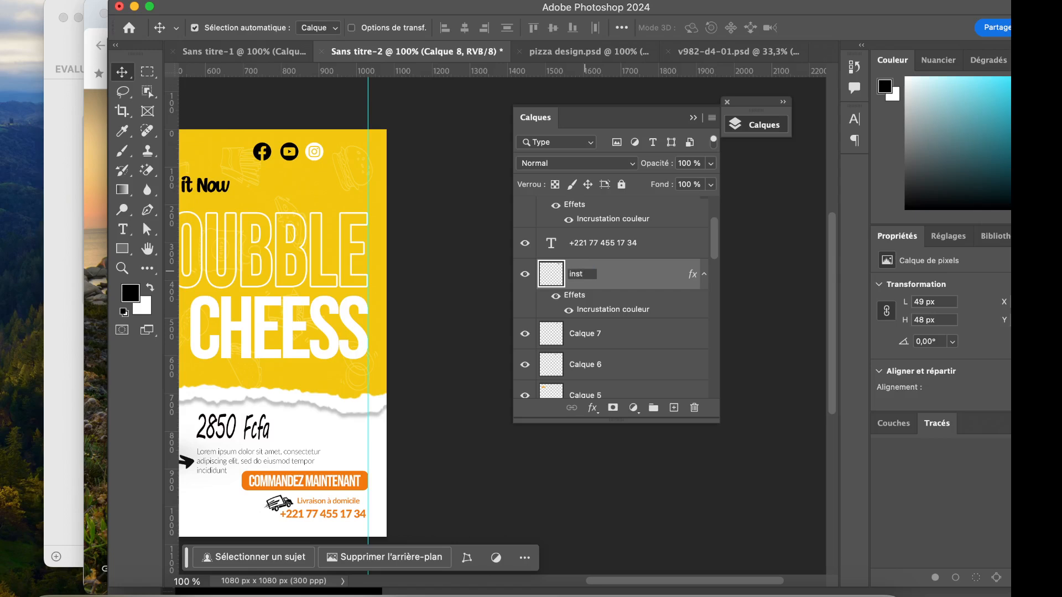
type("a")
key("Return")
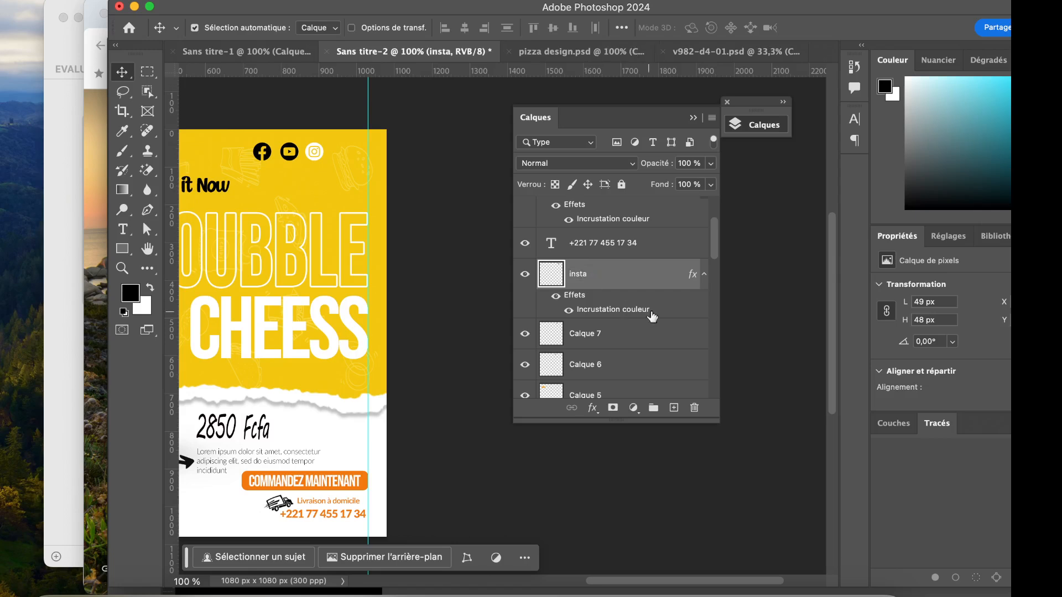
Copy the insta layer's style onto the YouTube icon's layer and rename that layer as youtube
right_click(651, 275)
scroll(721, 540, "down", 4)
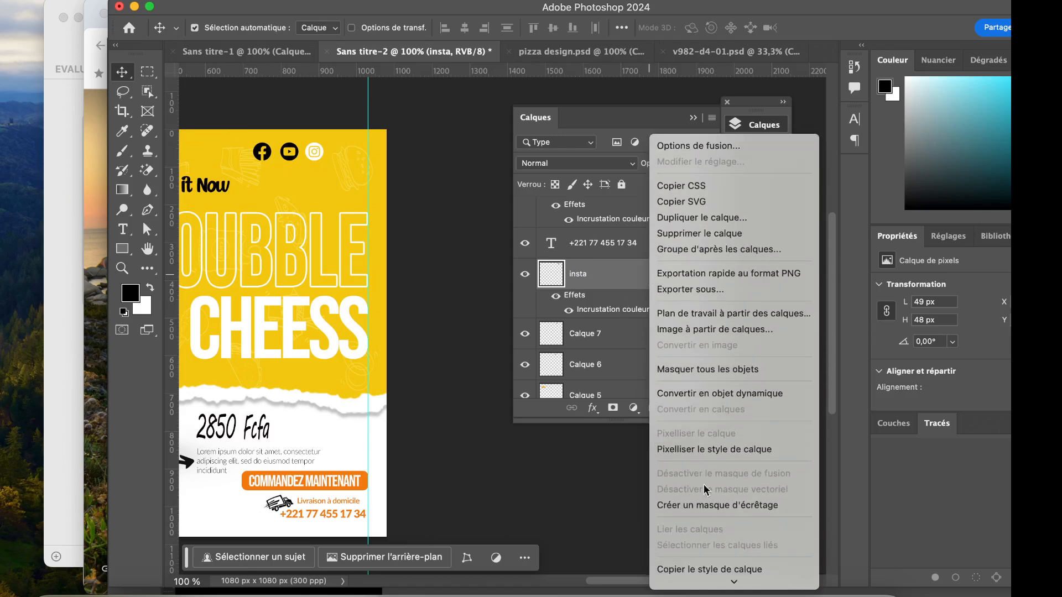
scroll(718, 442, "down", 4)
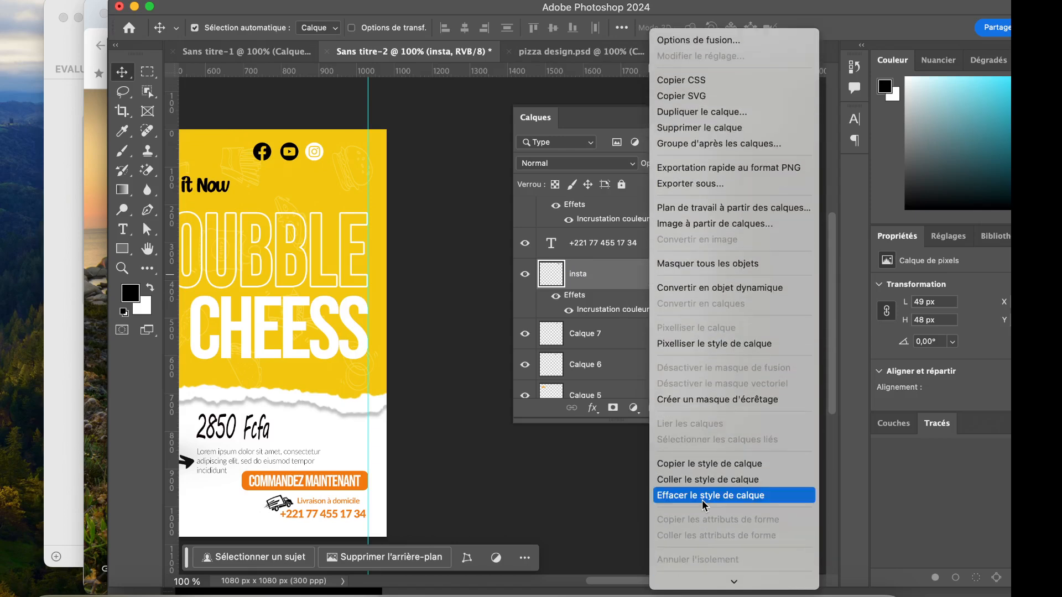
left_click(701, 464)
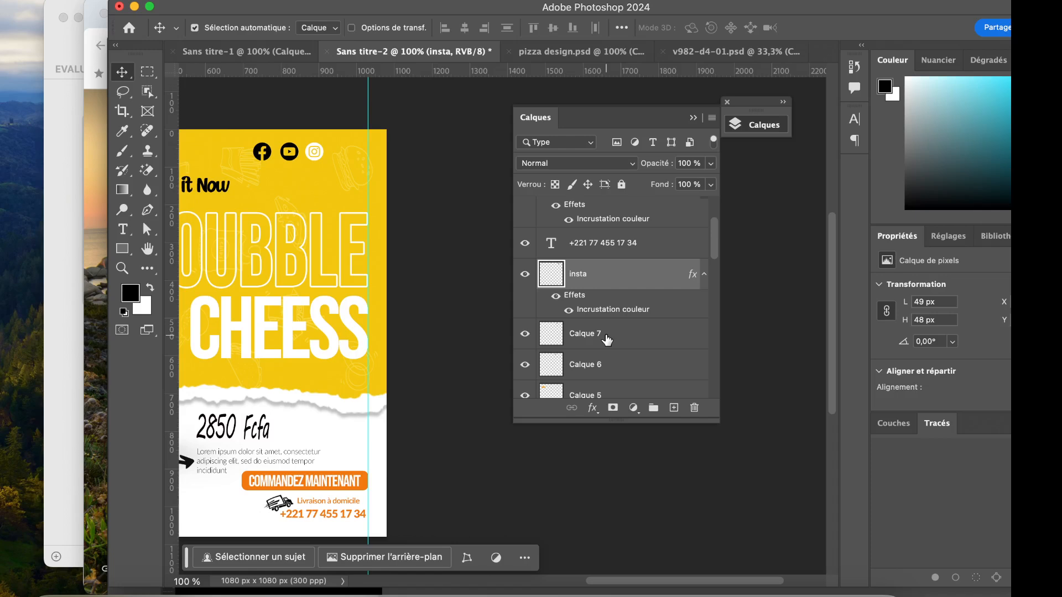
left_click(606, 335)
right_click(607, 335)
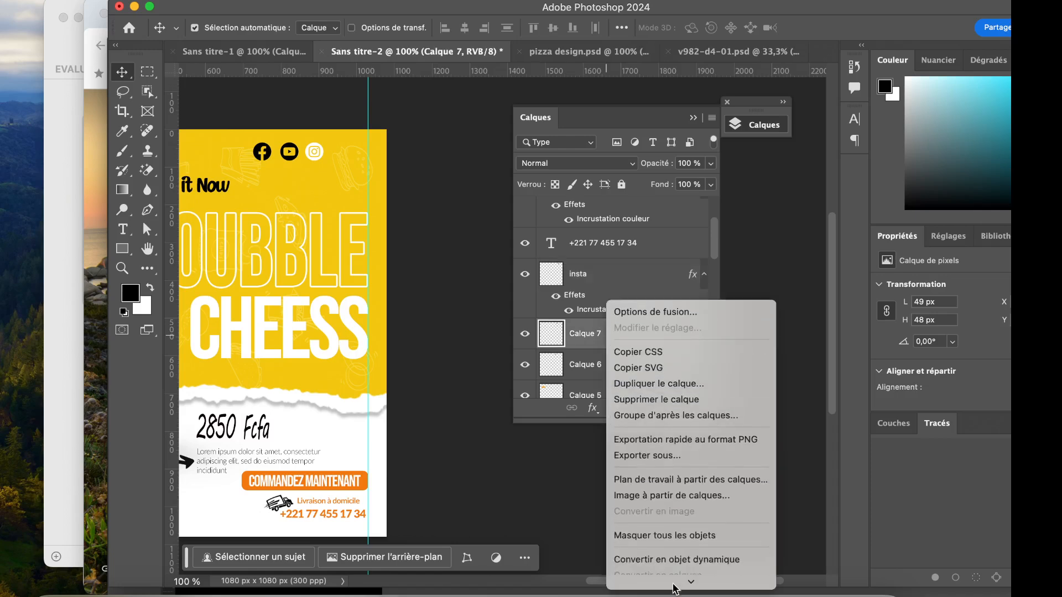
scroll(674, 587, "down", 10)
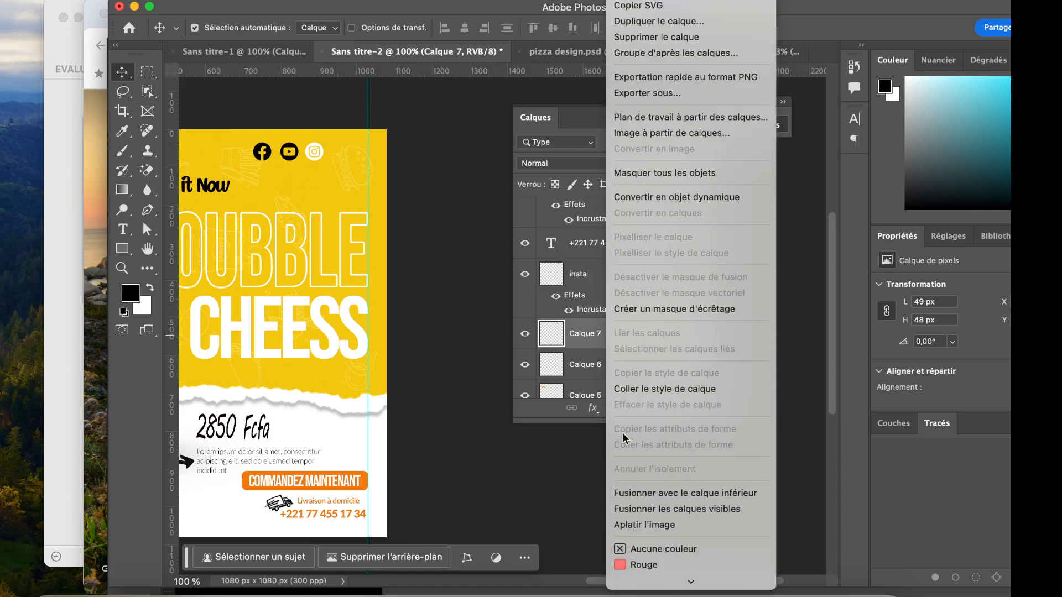
left_click(665, 389)
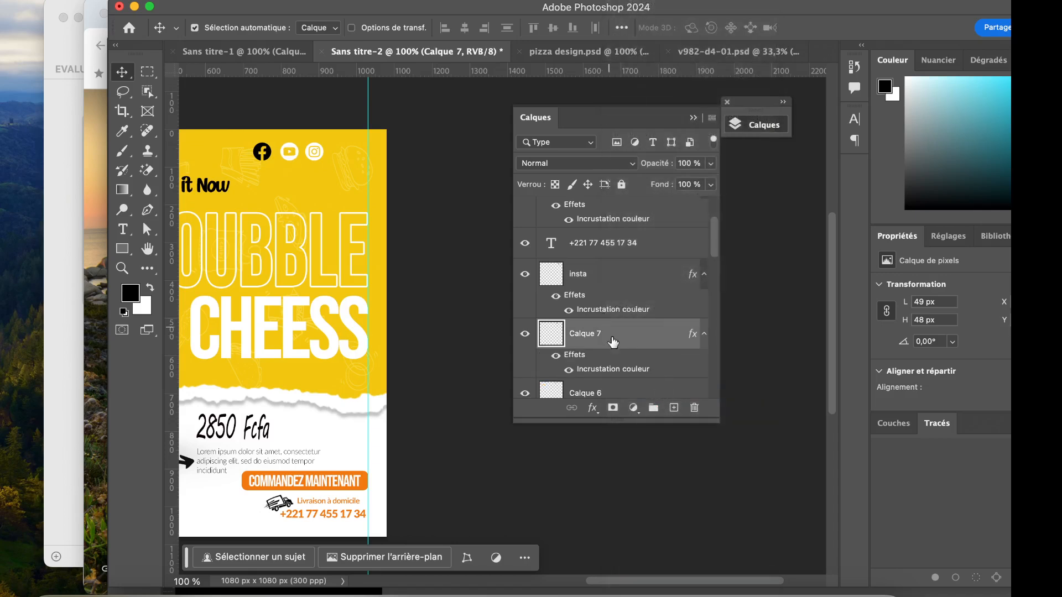
type("youtube")
key("Return")
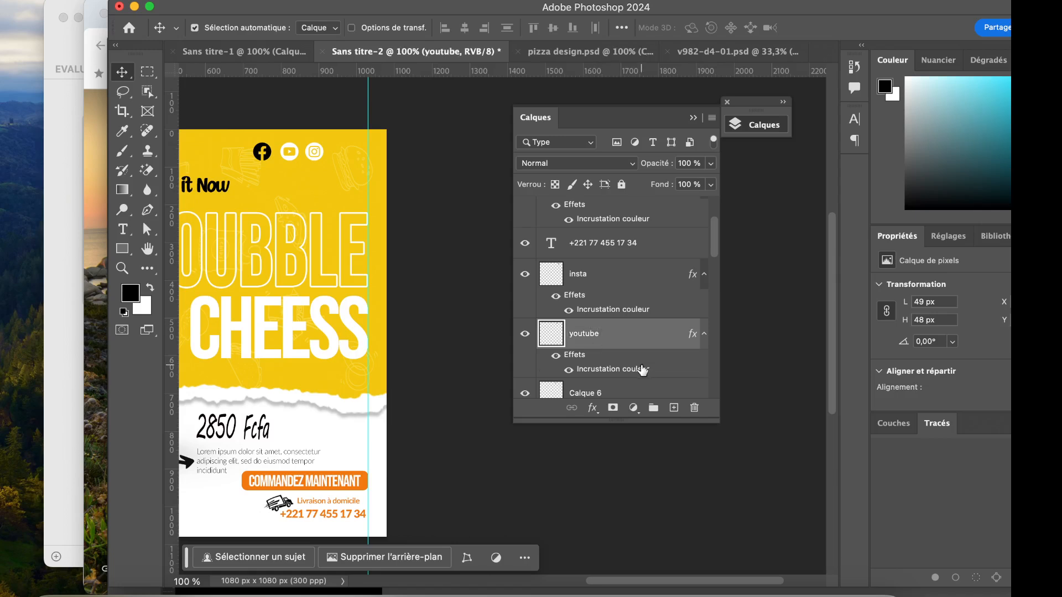
Paste the copied white overlay style onto the Facebook icon's layer and rename that layer as face
scroll(639, 370, "down", 1)
left_click(601, 362)
right_click(639, 363)
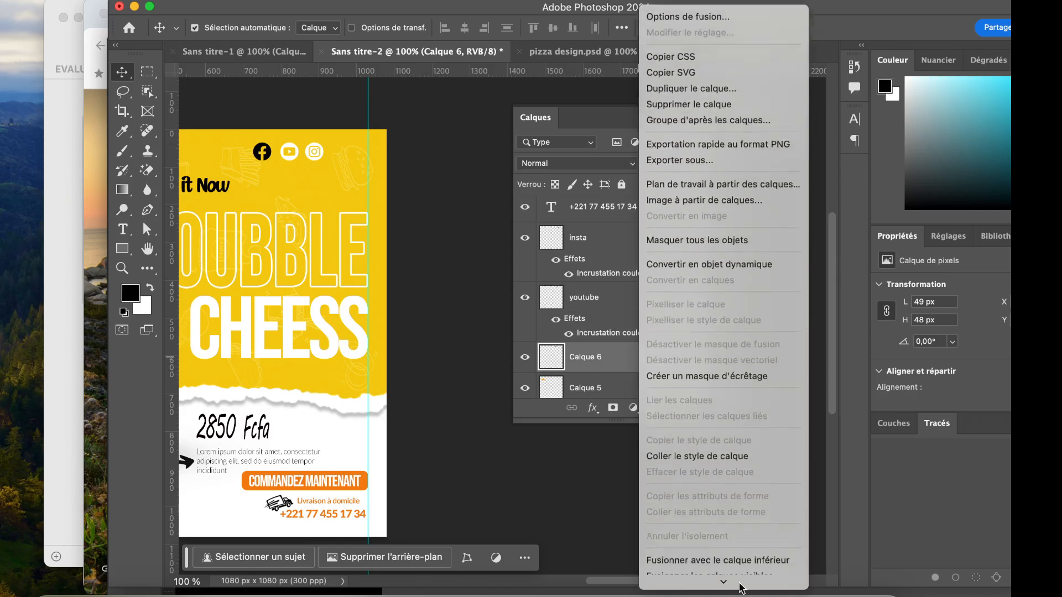
left_click(658, 439)
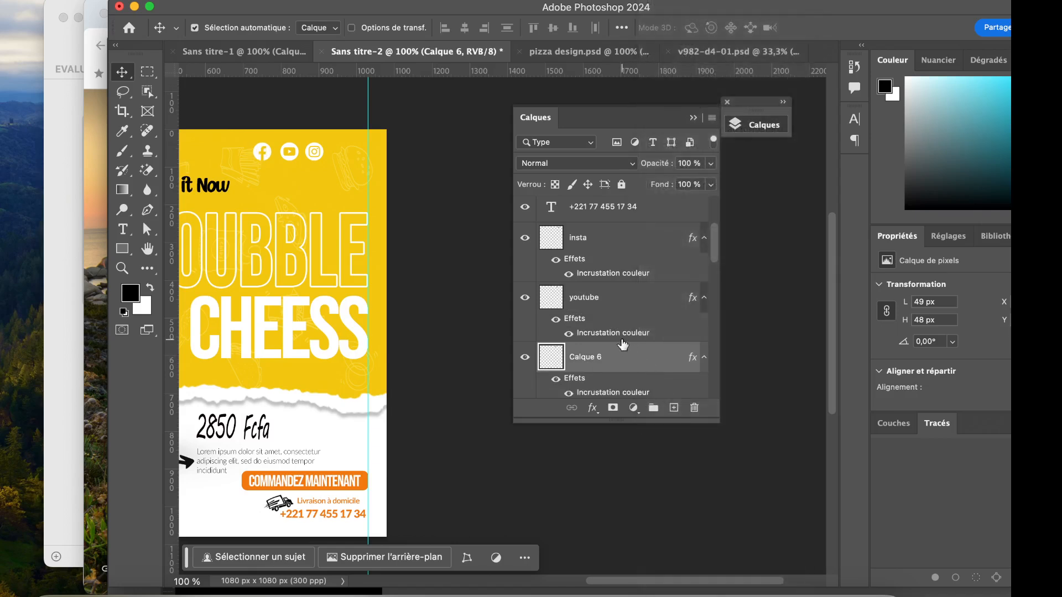
type("face")
key("Return")
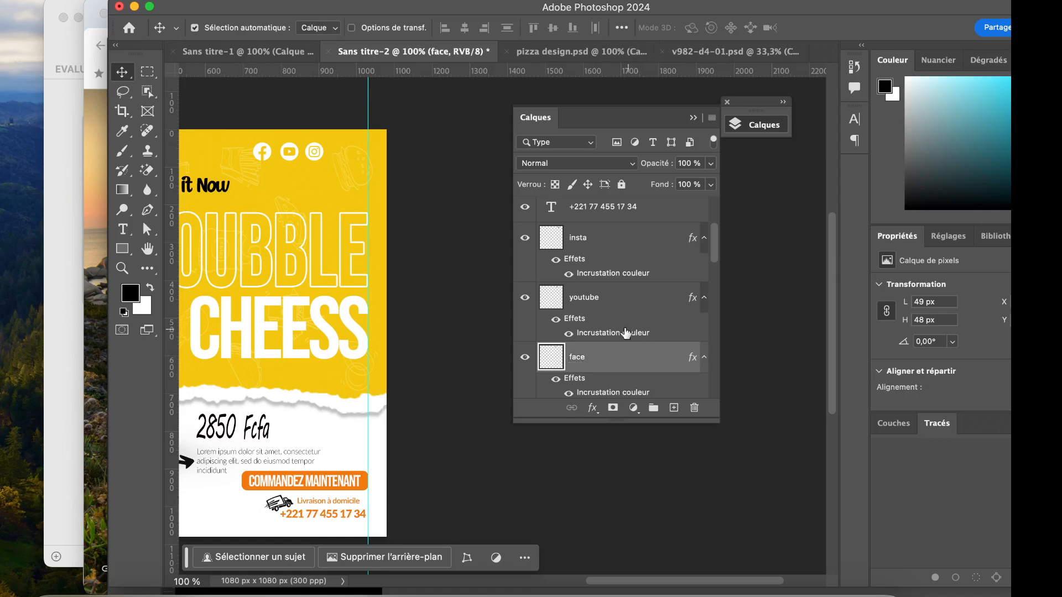
Select the face, youtube and insta layers together and distribute their horizontal spacing evenly relative to the selection
key("super")
left_click(606, 301, "super")
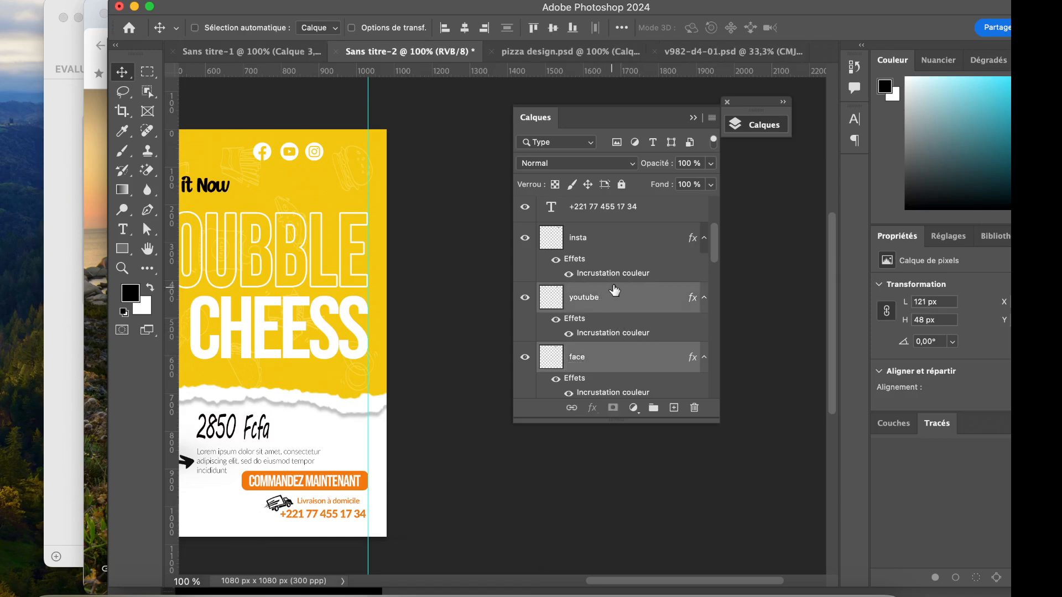
left_click(601, 247, "super")
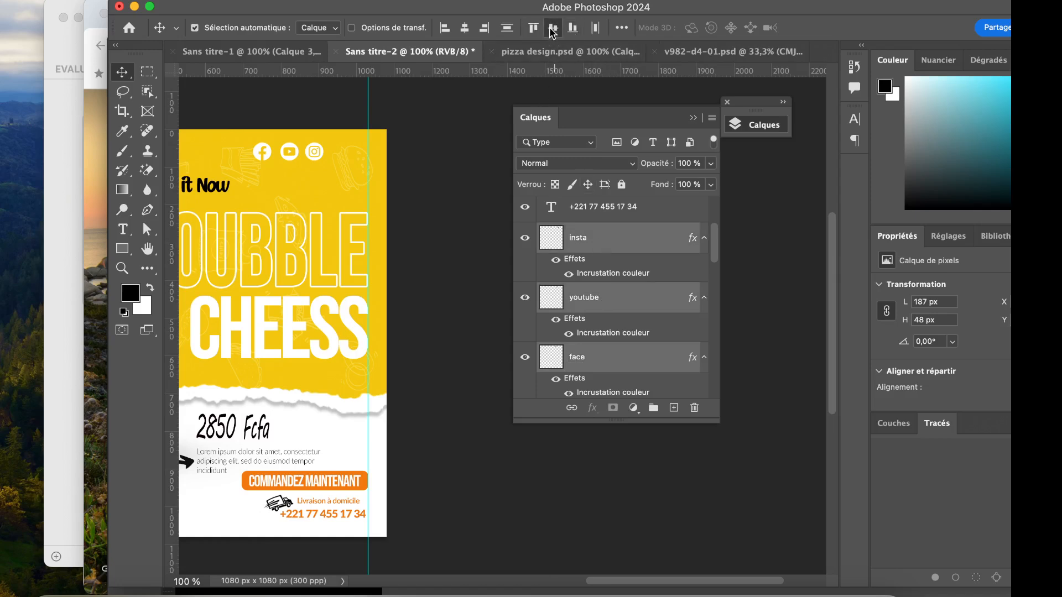
left_click(622, 28)
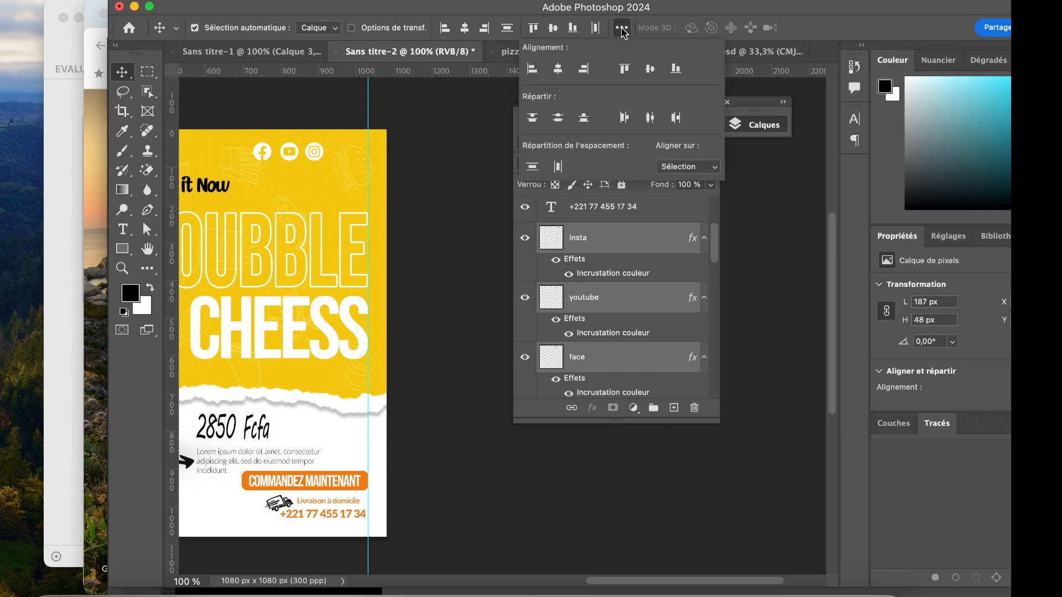
left_click(716, 169)
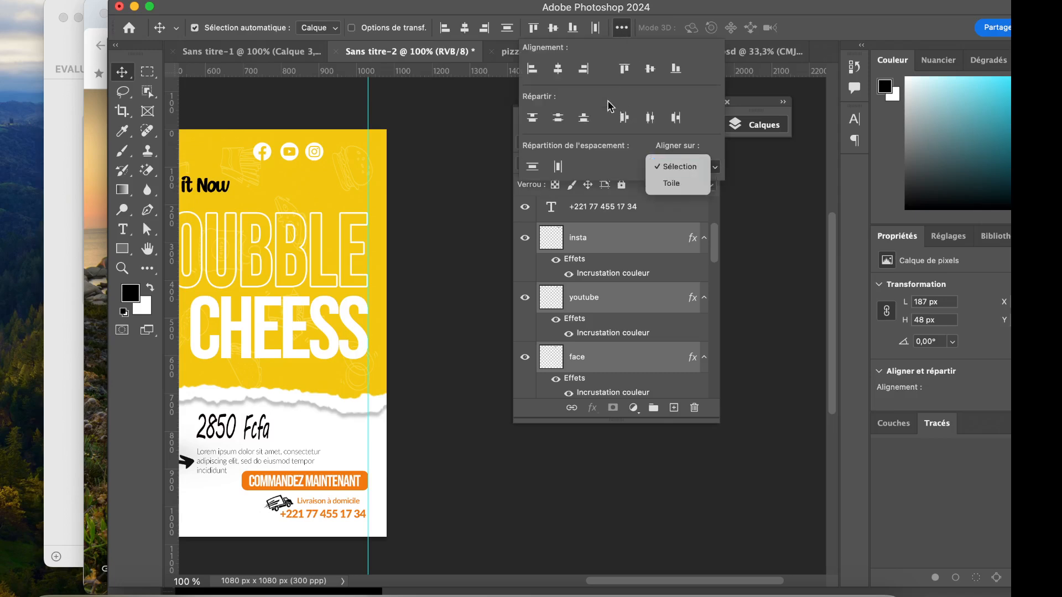
left_click(559, 169)
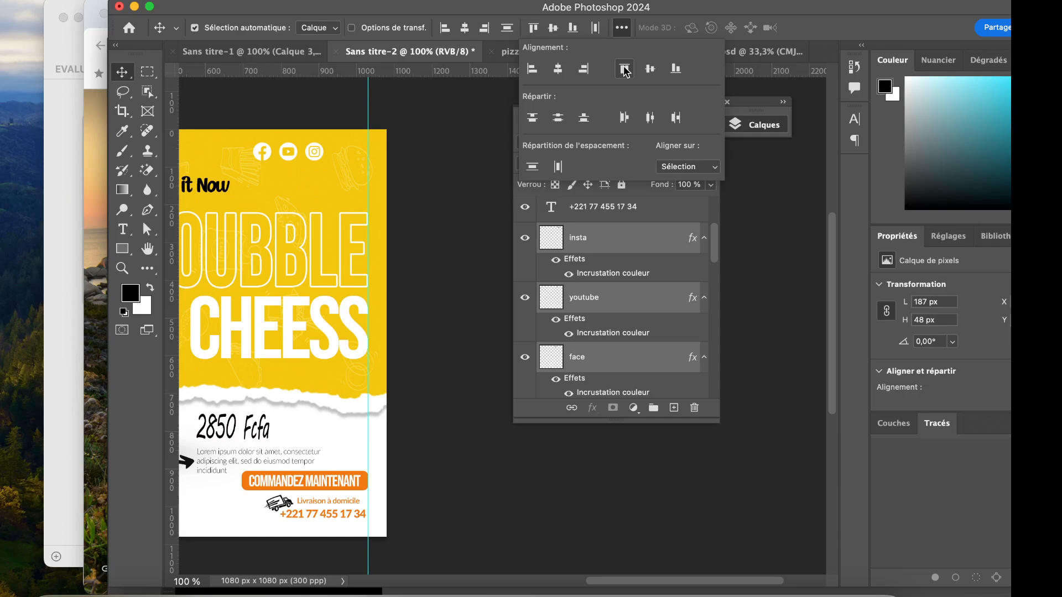
left_click(810, 26)
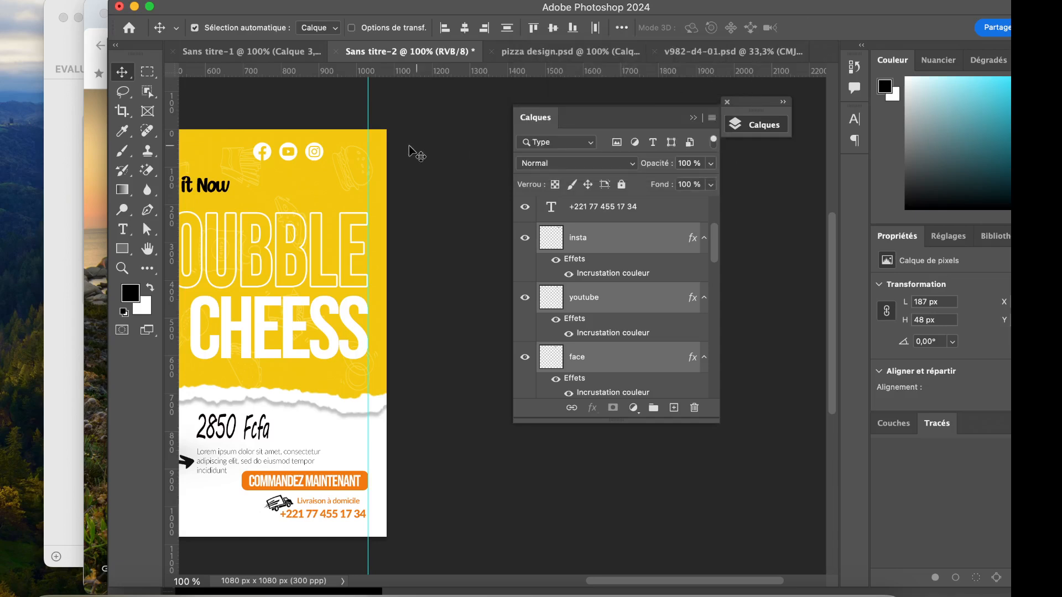
Group the three social icon layers and name the group R S
scroll(302, 199, "left", 5)
scroll(301, 199, "up", 1)
scroll(301, 199, "left", 2)
scroll(301, 199, "right", 5)
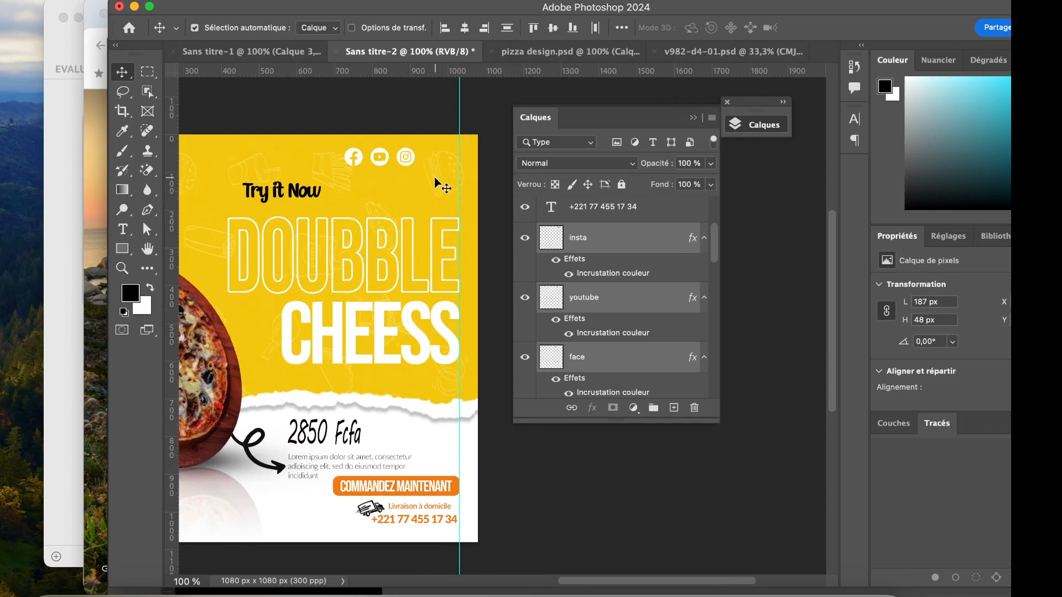
key("super")
key("super+g")
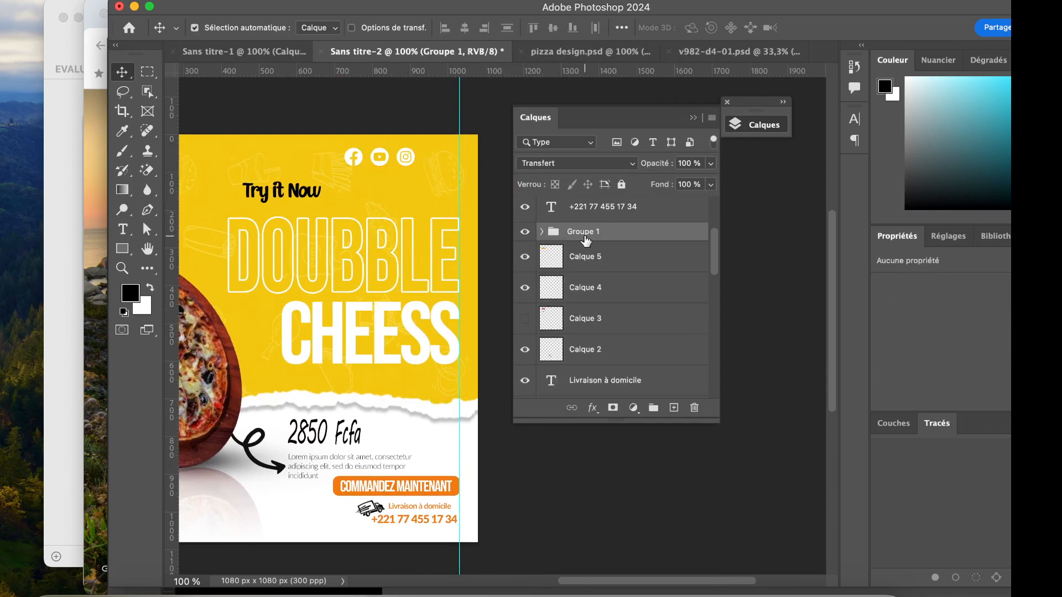
type("R S")
key("Return")
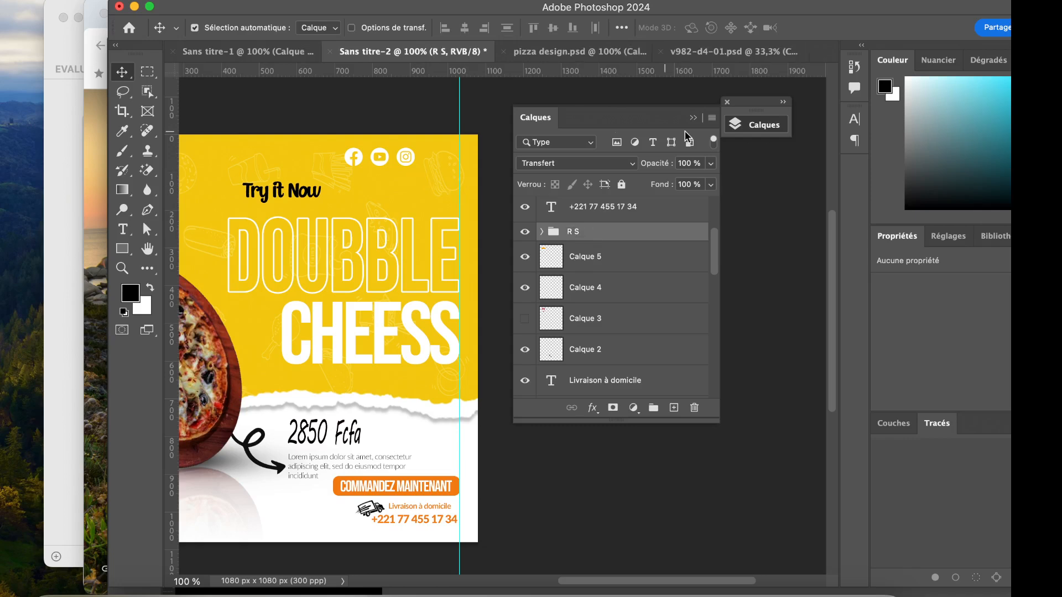
Try to move the R S icon group towards the vertical guide near the design's right margin
left_click(754, 124)
left_click_drag(410, 158, 453, 154)
key("ctrl+z")
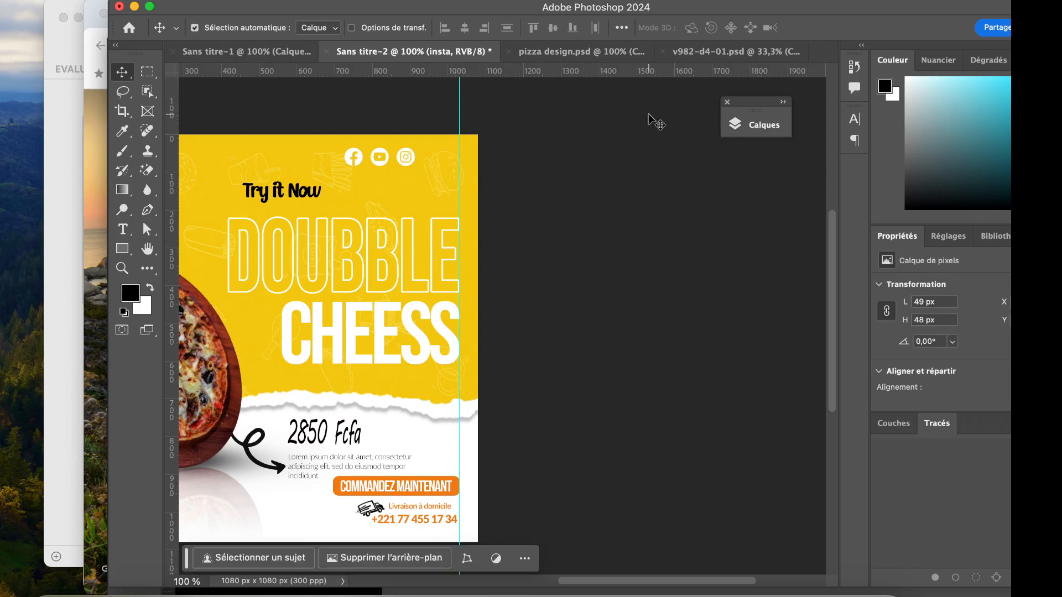
left_click(754, 124)
left_click(544, 232)
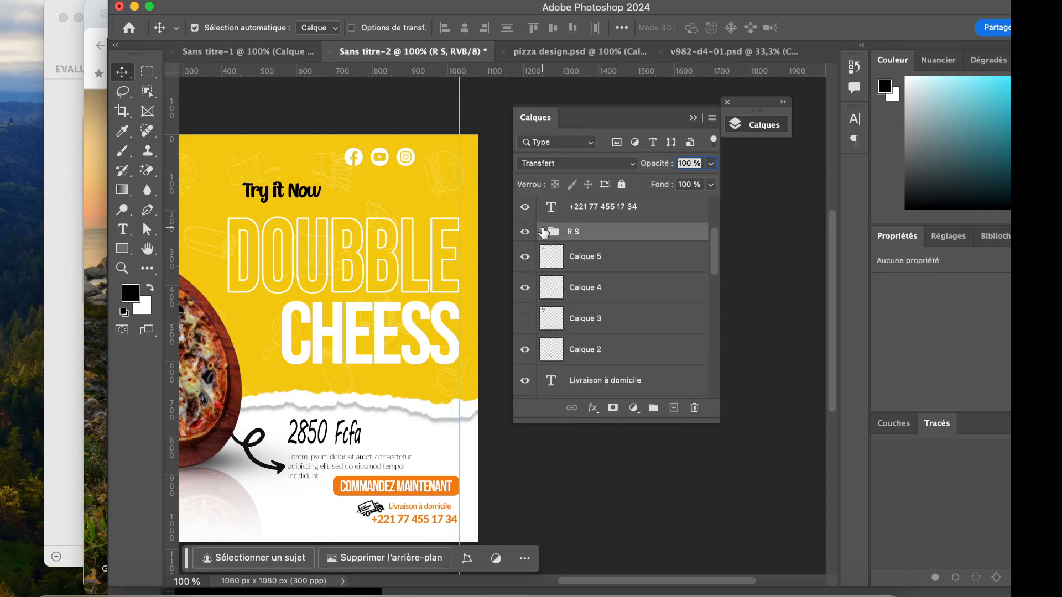
left_click(780, 125)
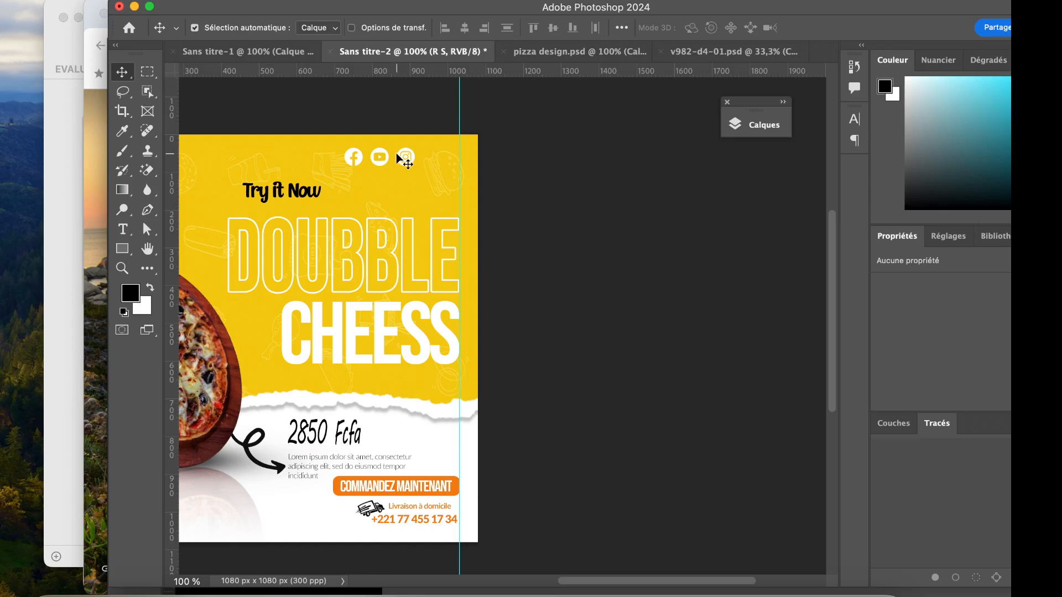
left_click_drag(406, 157, 433, 158)
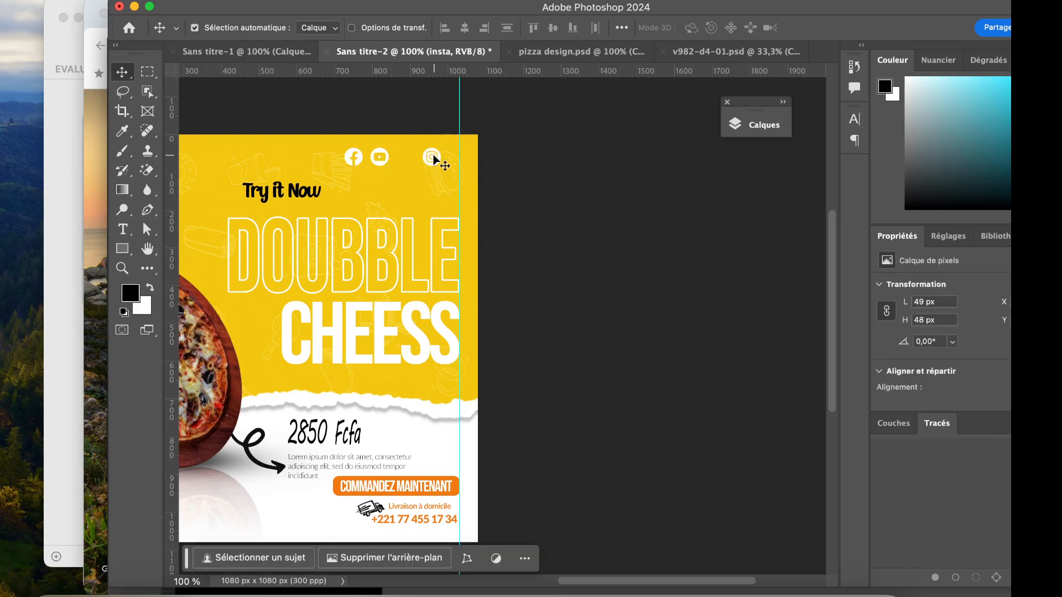
key("super+z")
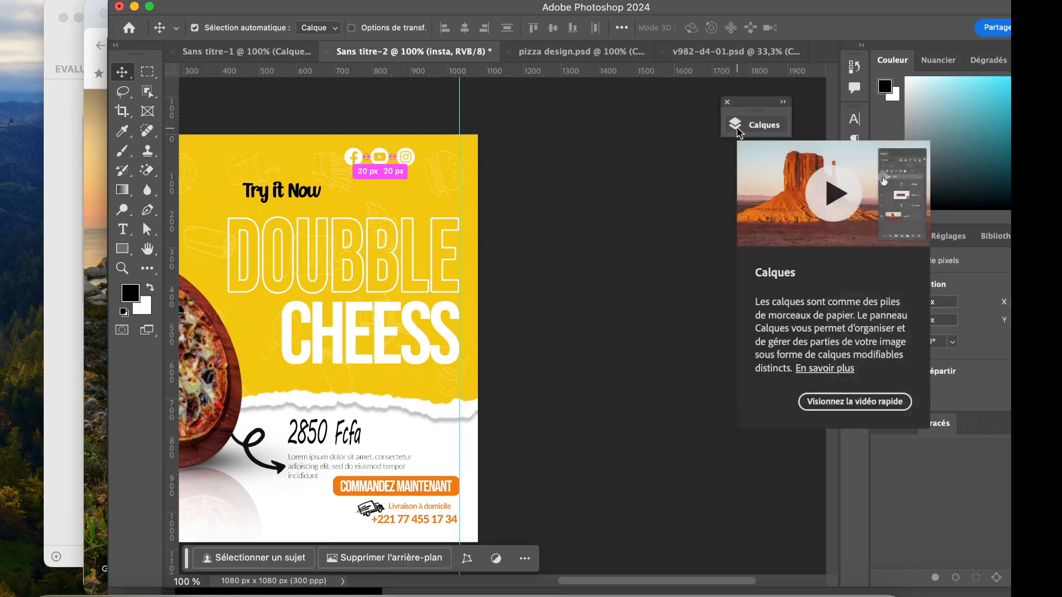
With automatic selection off, move the collapsed R S group so the Instagram icon's outer edge meets the vertical guide
left_click(767, 122)
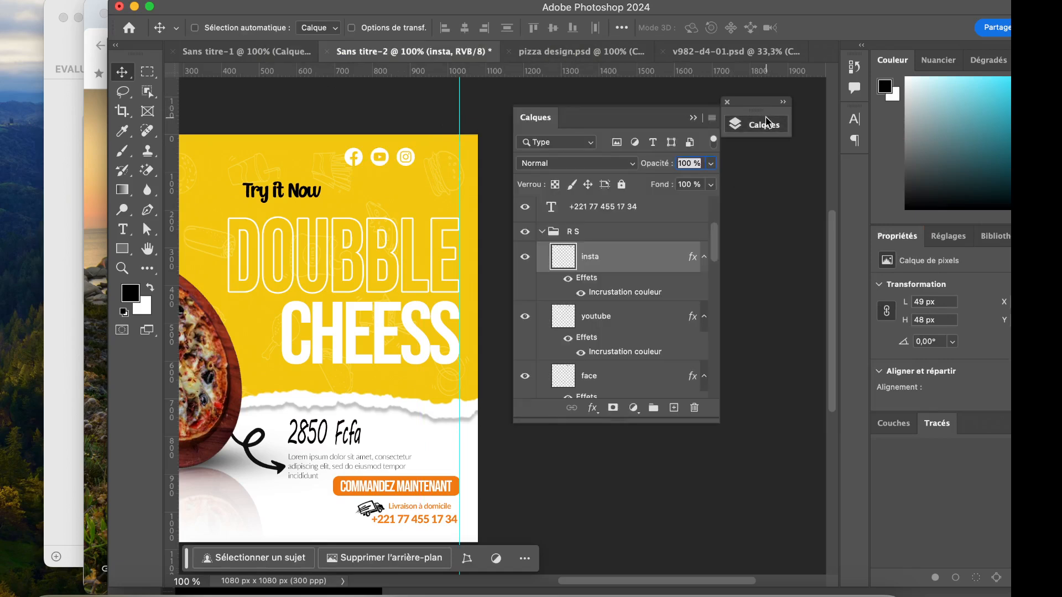
left_click(543, 232)
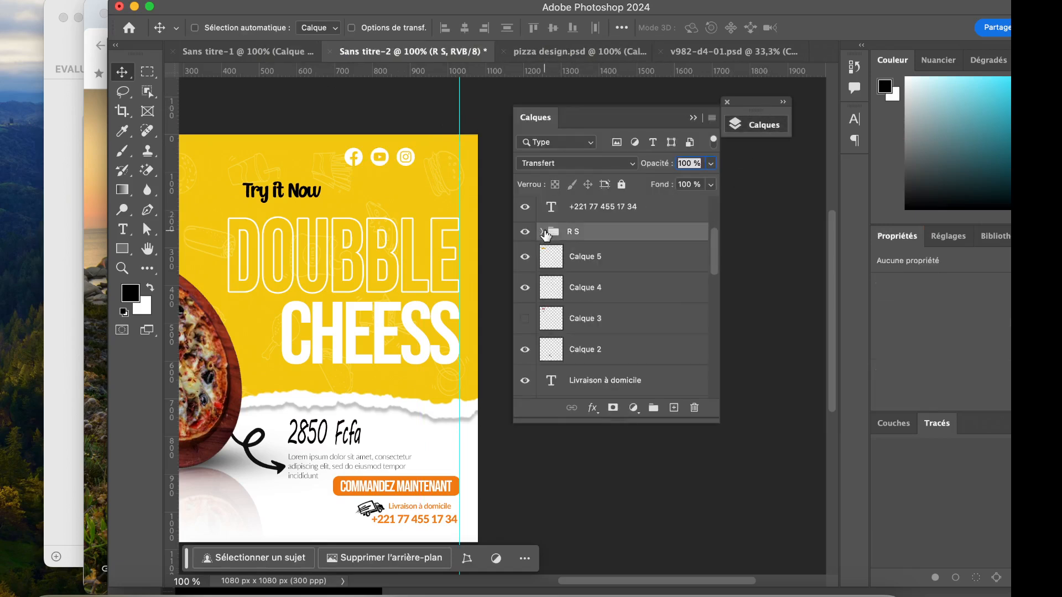
left_click(764, 124)
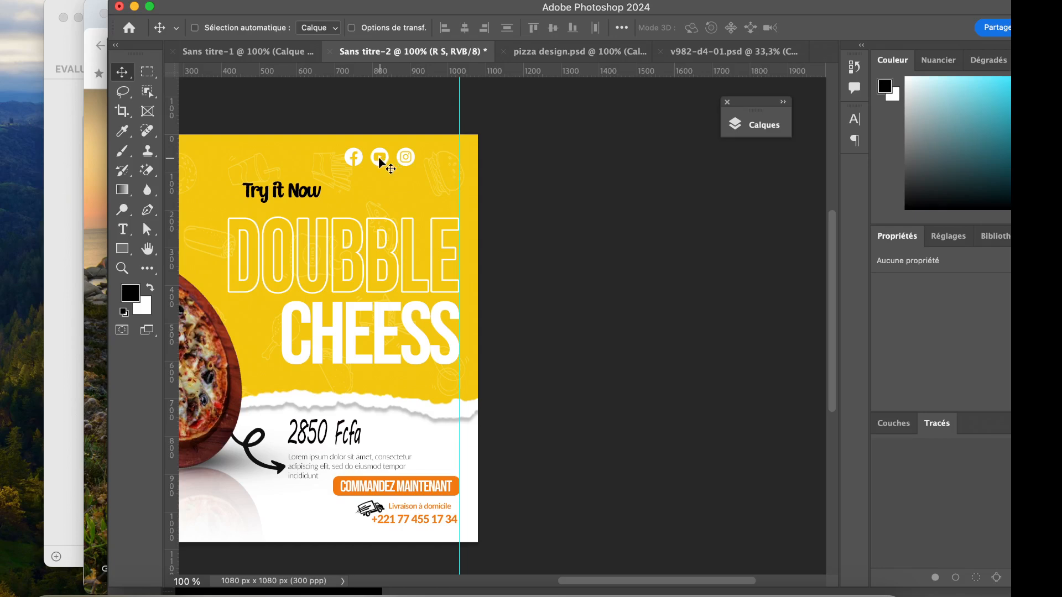
left_click_drag(416, 157, 458, 161)
Move the Try it Now text just above DOUBBLE, lining up its left edge with the headline's first letter
scroll(367, 225, "left", 5)
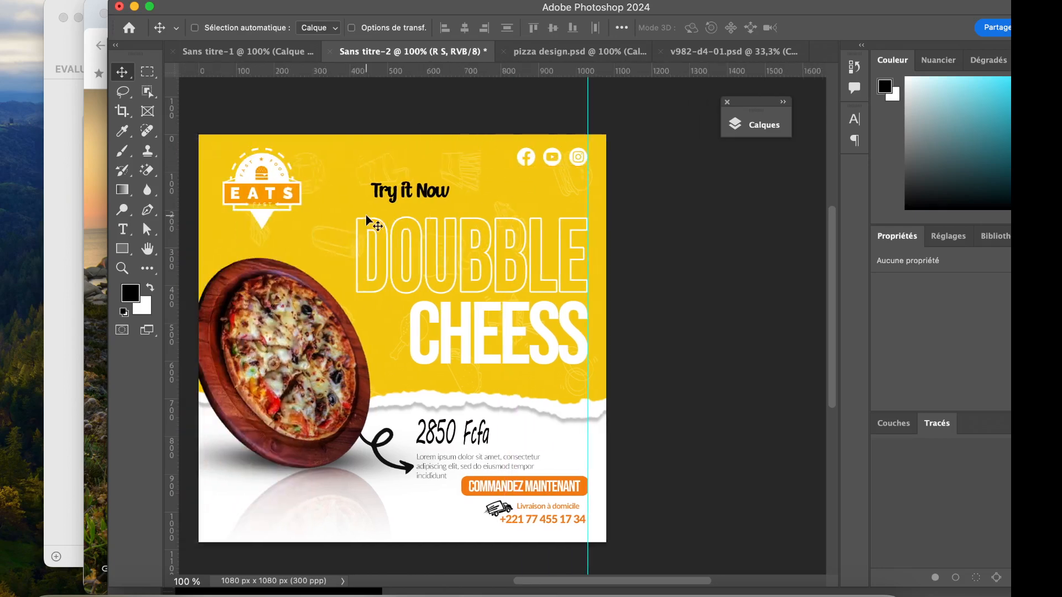
right_click(452, 200)
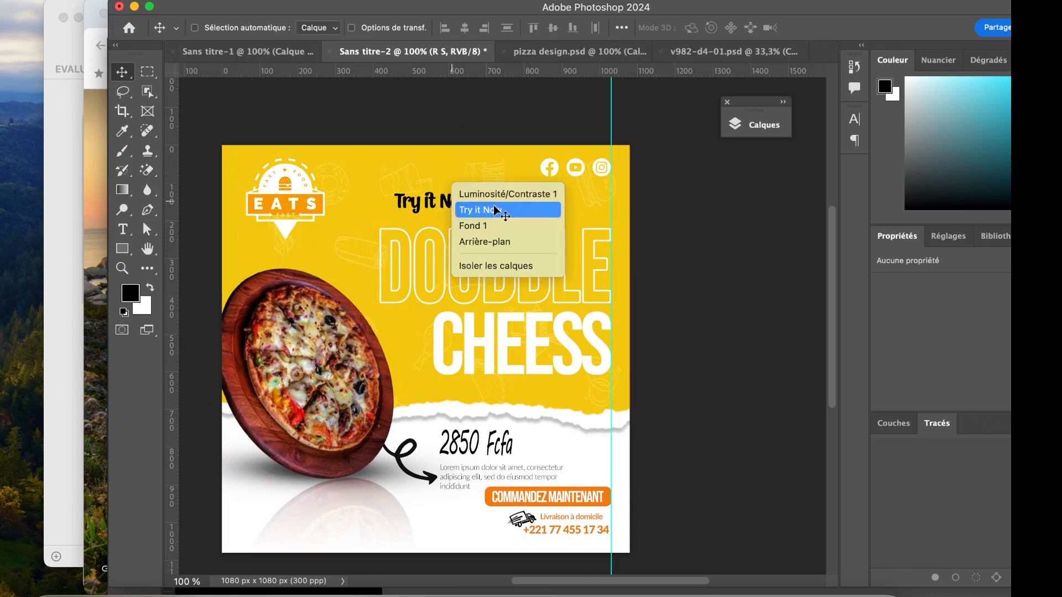
left_click(497, 210)
left_click_drag(429, 201, 412, 208)
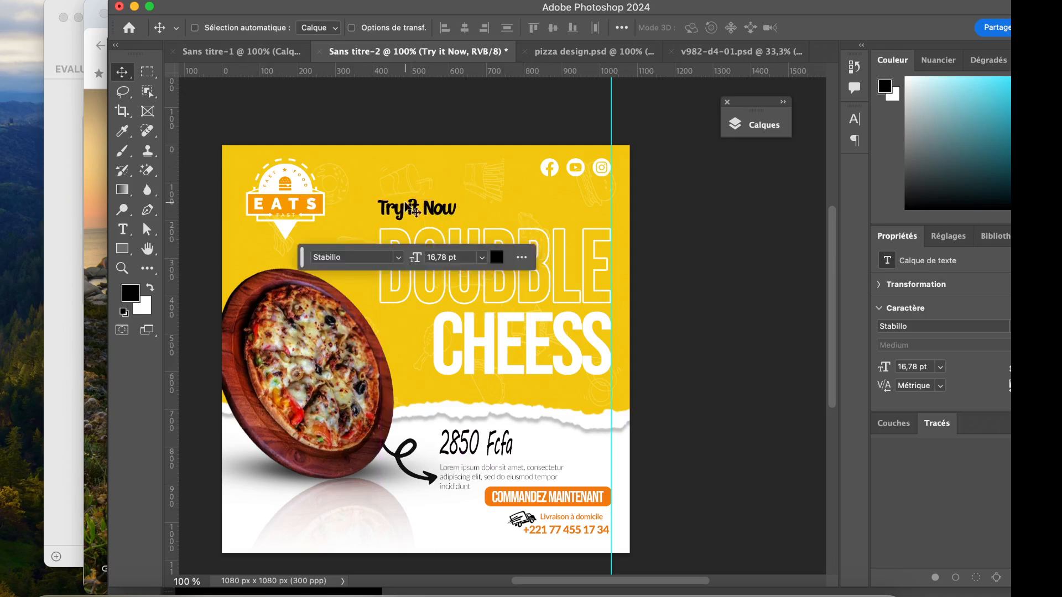
Move the floating contextual task bar off the headline and view the complete design
scroll(412, 208, "down", 2)
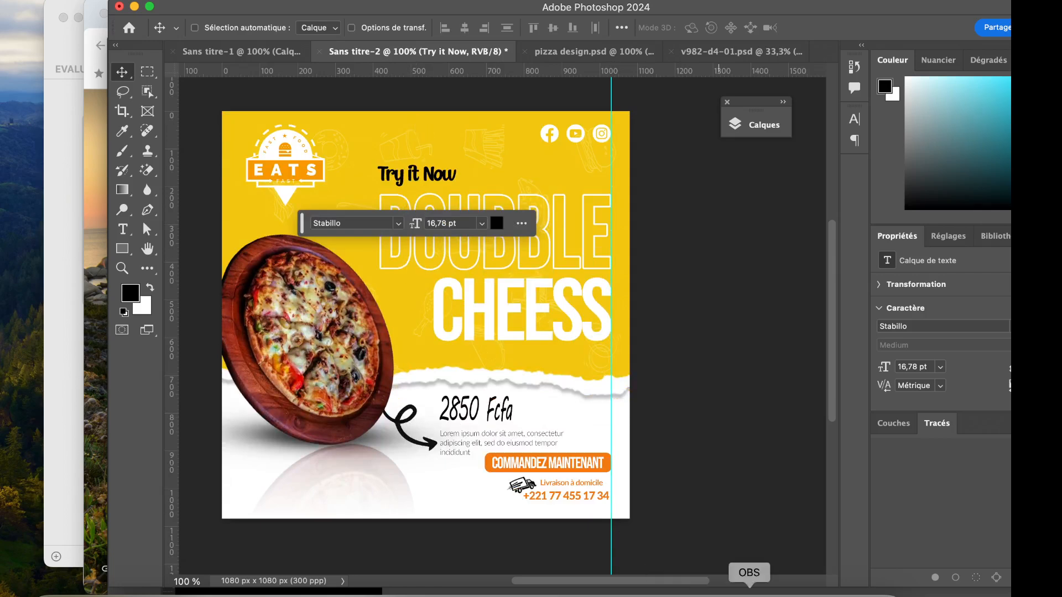
scroll(353, 208, "left", 3)
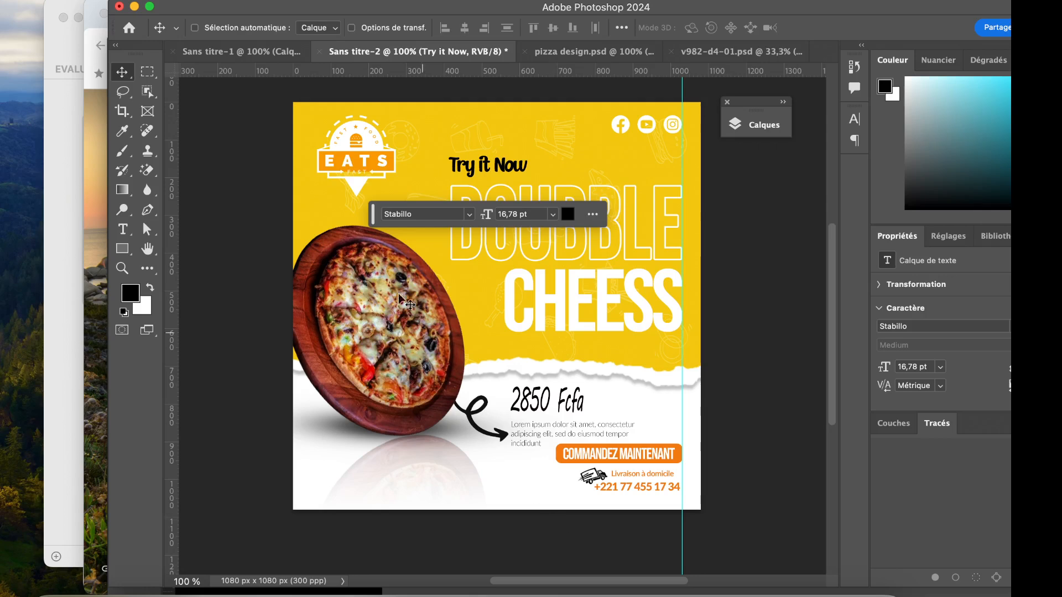
left_click_drag(374, 217, 350, 536)
left_click(748, 595)
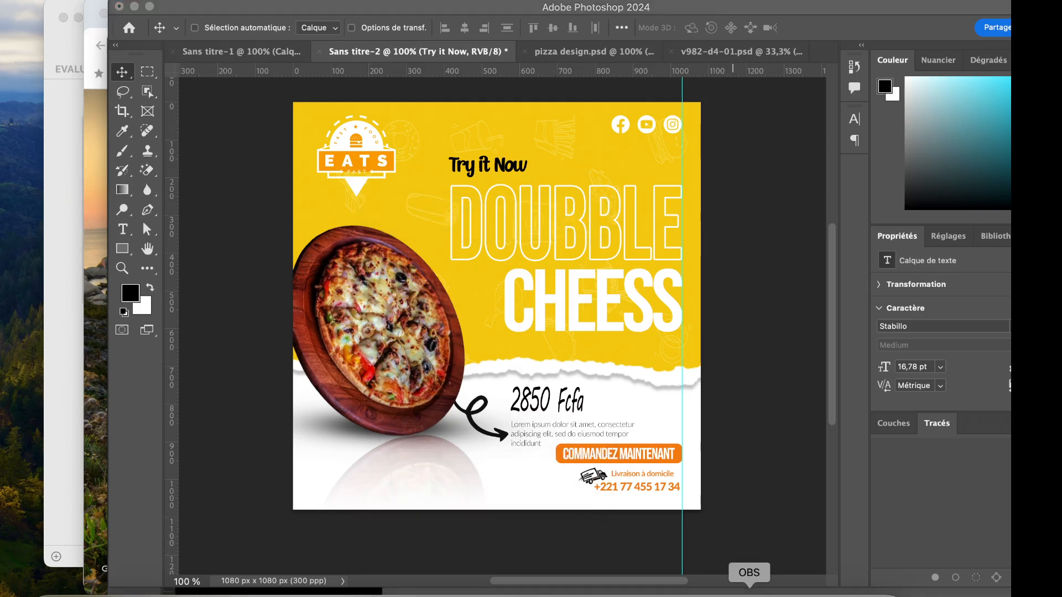